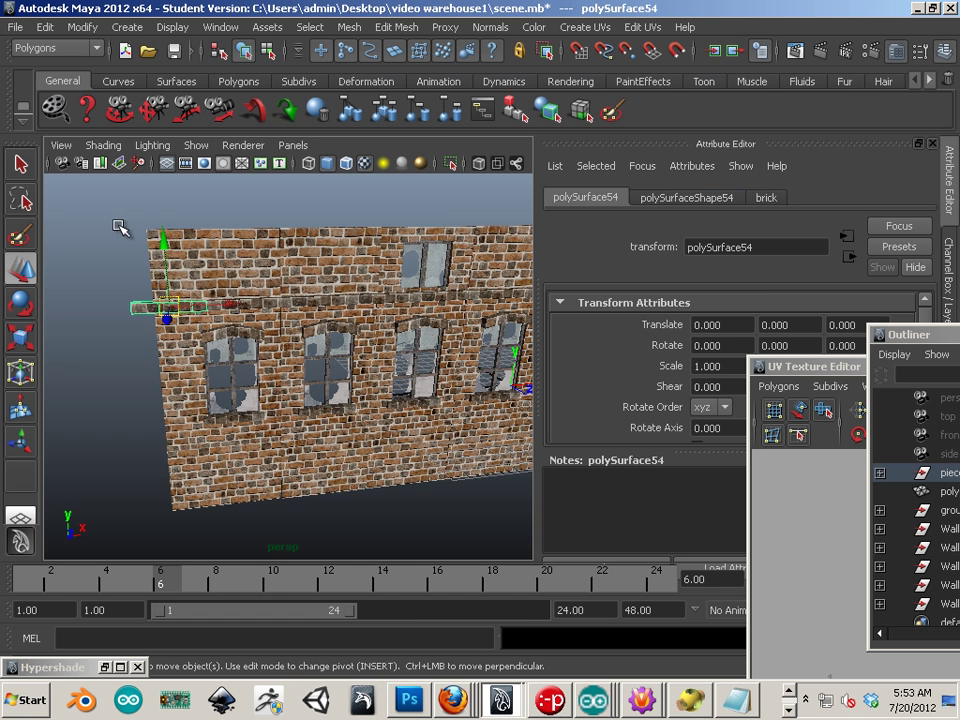
- Try to move the protruding ledge piece of the wall's end section along X, and undo the move
{"action": "left_click_drag", "start_coordinate": [84, 162], "coordinate": [262, 548]}
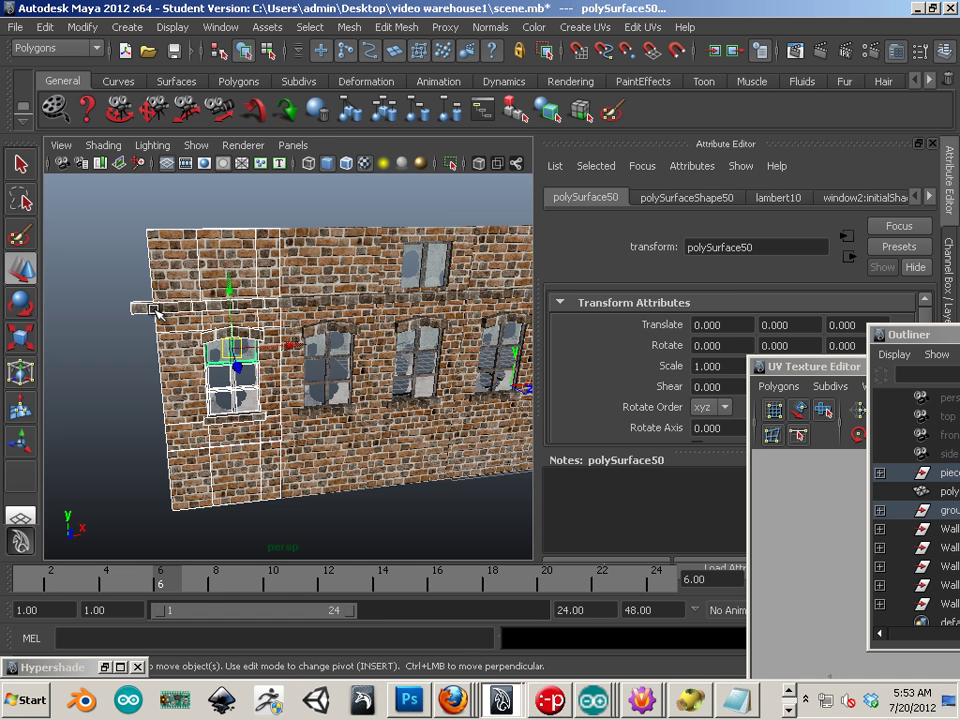
{"action": "left_click", "coordinate": [145, 304]}
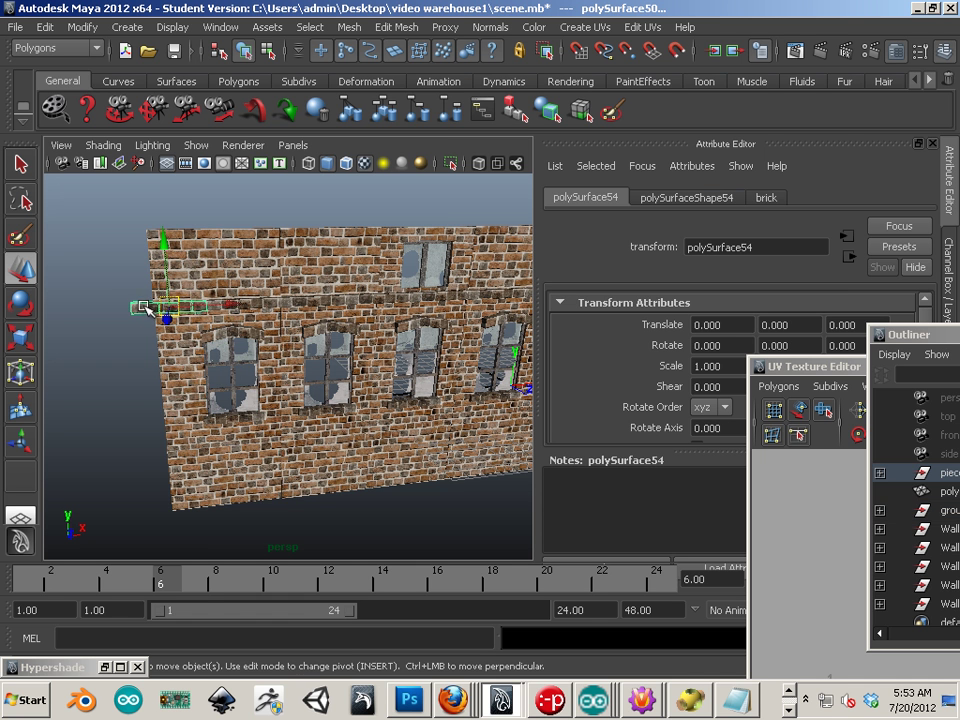
{"action": "left_click_drag", "start_coordinate": [230, 311], "coordinate": [251, 306]}
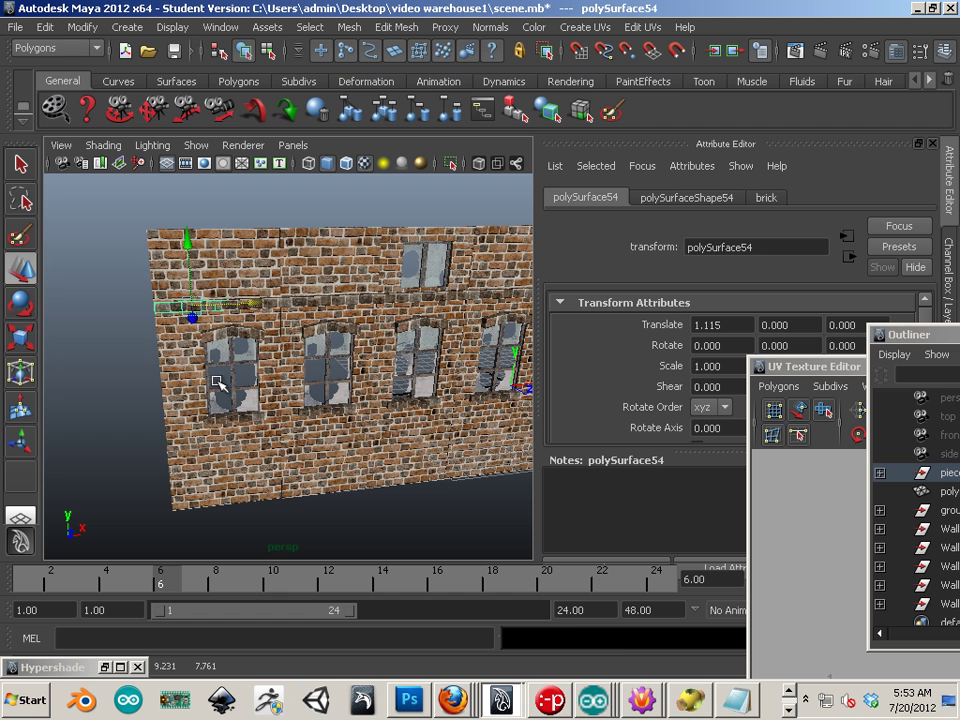
{"action": "key", "text": "ctrl+z"}
- Group all the pieces of the wall's end section and center the pivot of the group
{"action": "left_click_drag", "start_coordinate": [132, 215], "coordinate": [268, 558]}
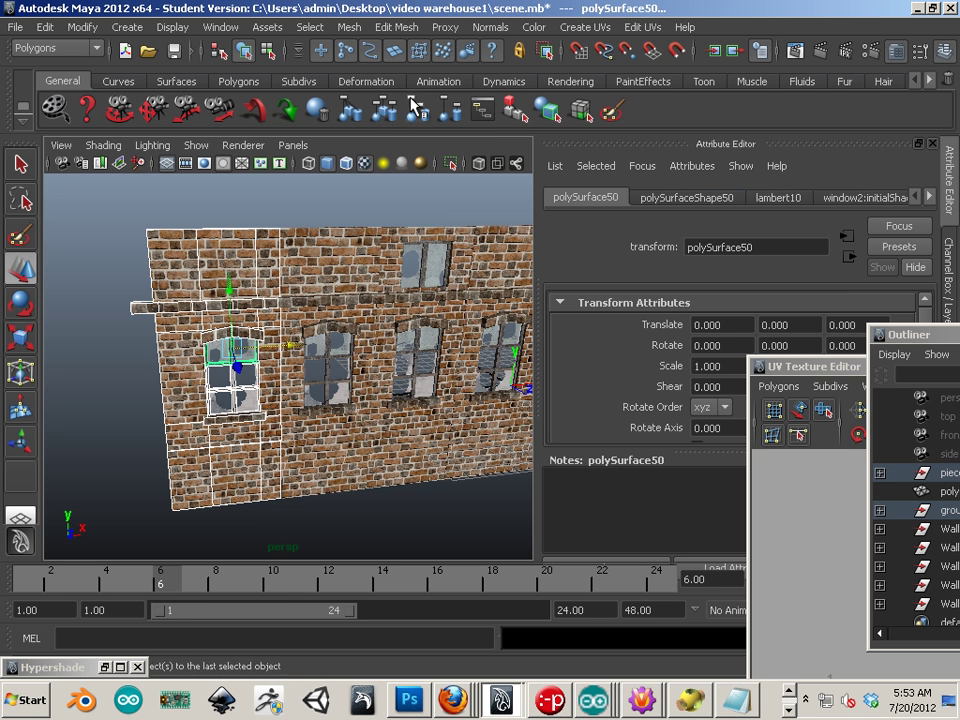
{"action": "key", "text": "Up"}
{"action": "key", "text": "f"}
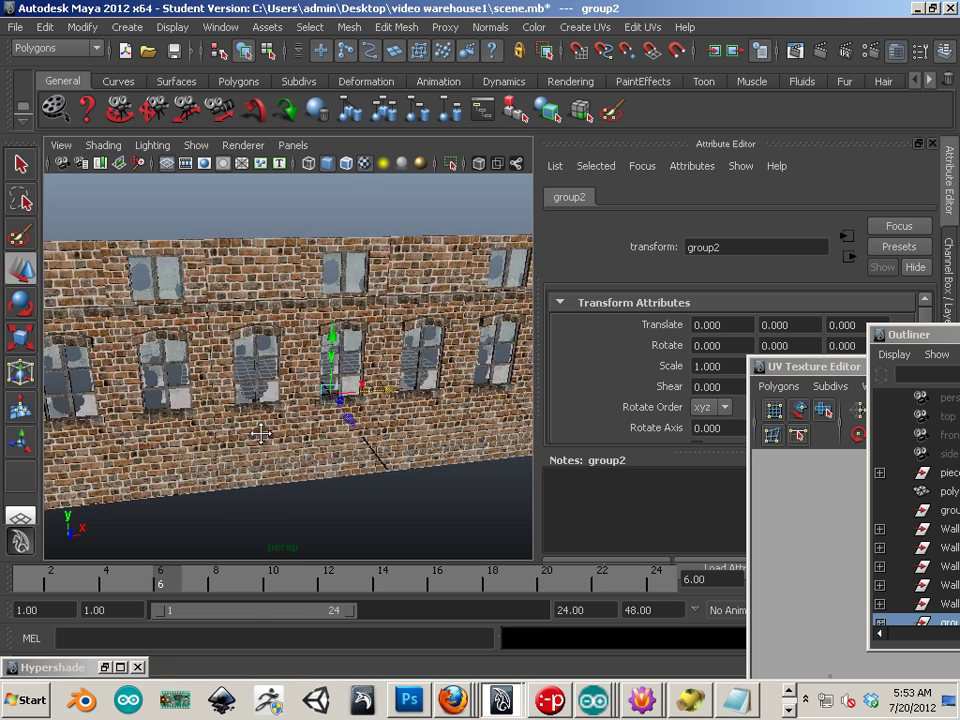
{"action": "left_click", "coordinate": [80, 27]}
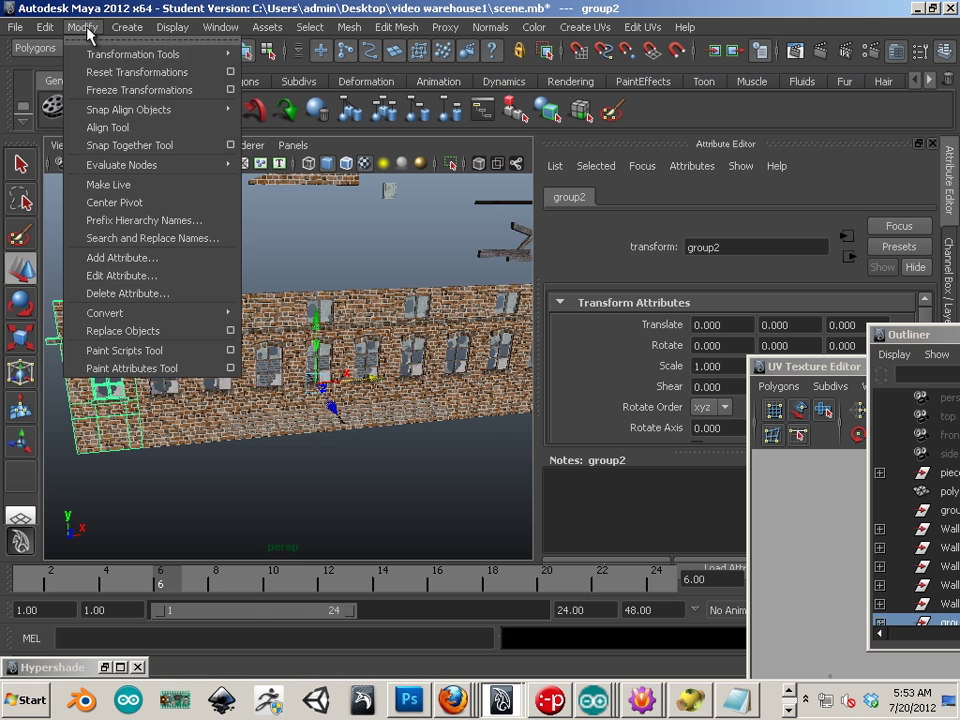
{"action": "left_click", "coordinate": [114, 202]}
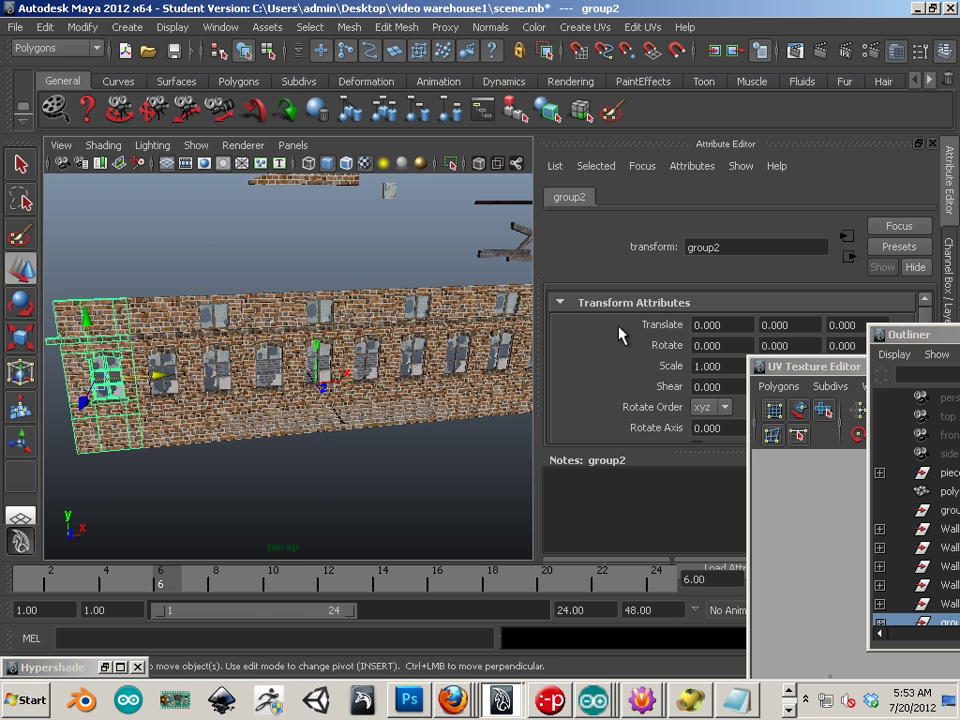
- Rename the end section's group to end_wal
{"action": "left_click_drag", "start_coordinate": [797, 367], "coordinate": [453, 360]}
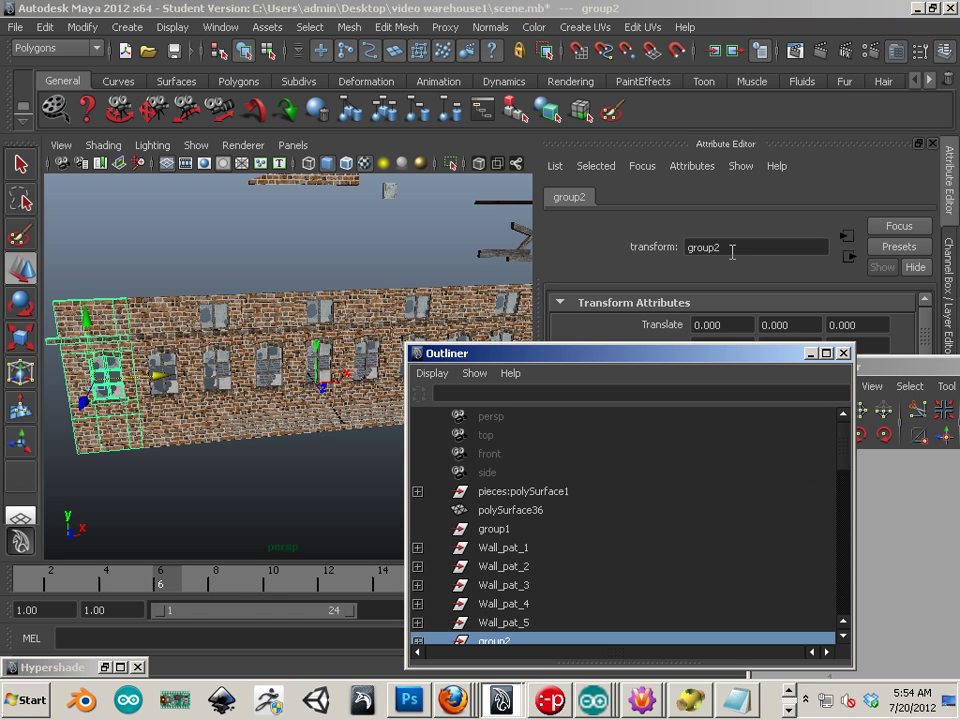
{"action": "left_click_drag", "start_coordinate": [732, 252], "coordinate": [683, 252]}
{"action": "type", "text": "e"}
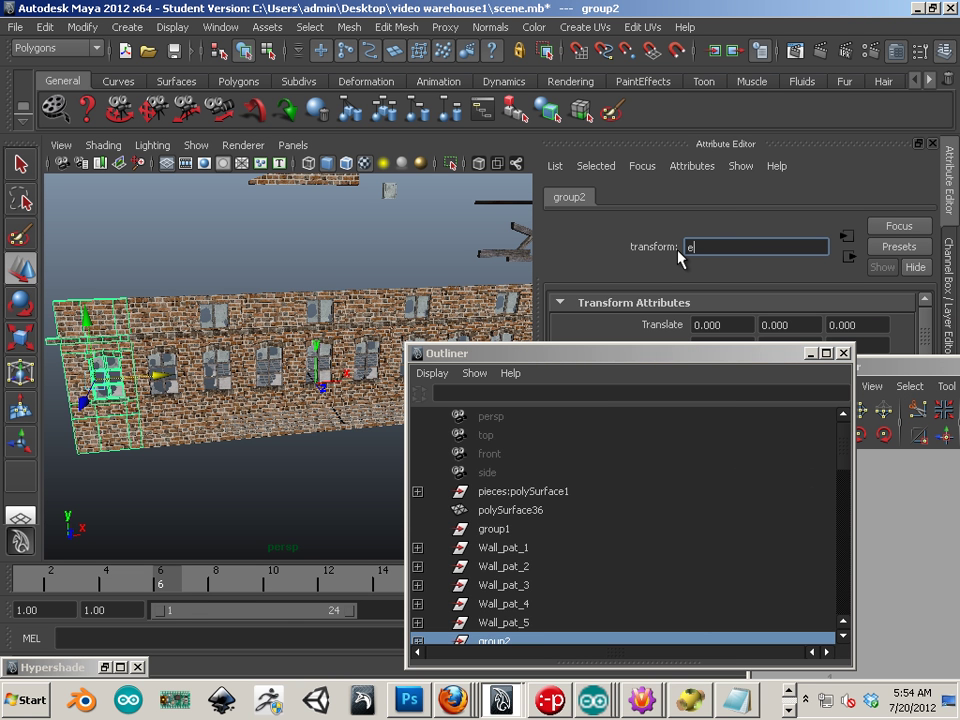
{"action": "type", "text": "nd_wal"}
{"action": "key", "text": "Return"}
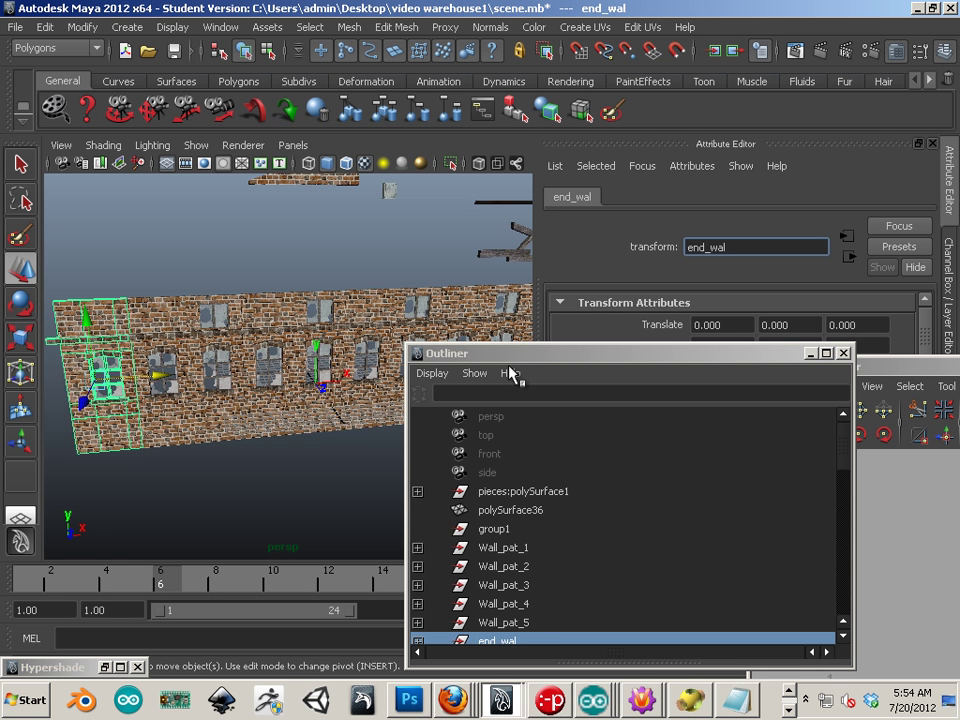
{"action": "left_click_drag", "start_coordinate": [540, 355], "coordinate": [690, 550]}
- Duplicate the end_wal group and move the copy along X to about 58.9, at the opposite end of the wall
{"action": "scroll", "coordinate": [220, 400], "scroll_direction": "down", "scroll_amount": 5}
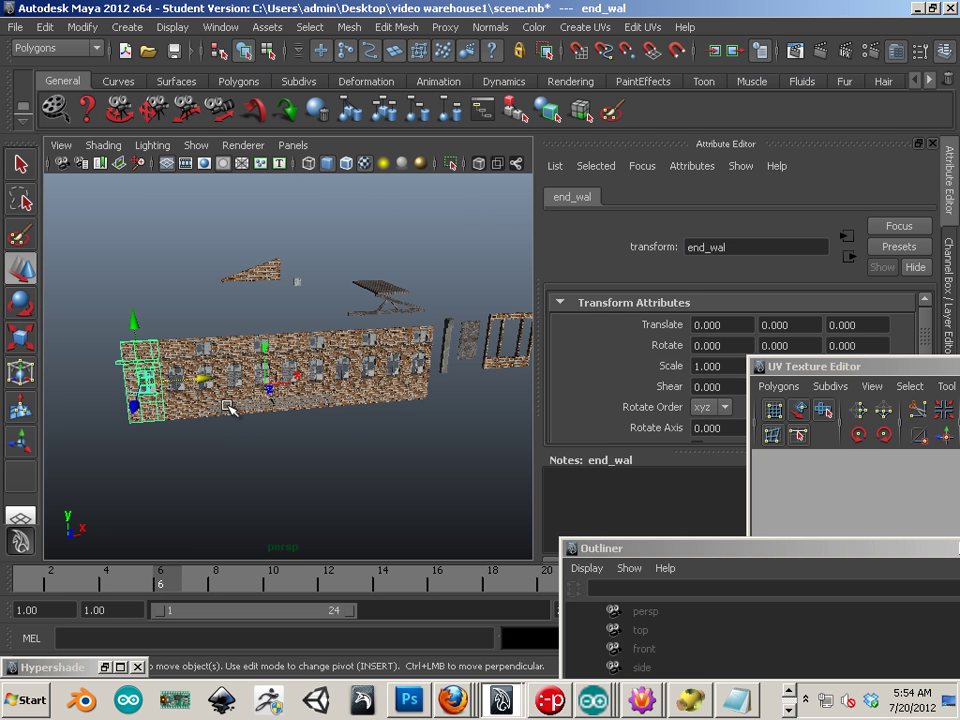
{"action": "key", "text": "ctrl+d"}
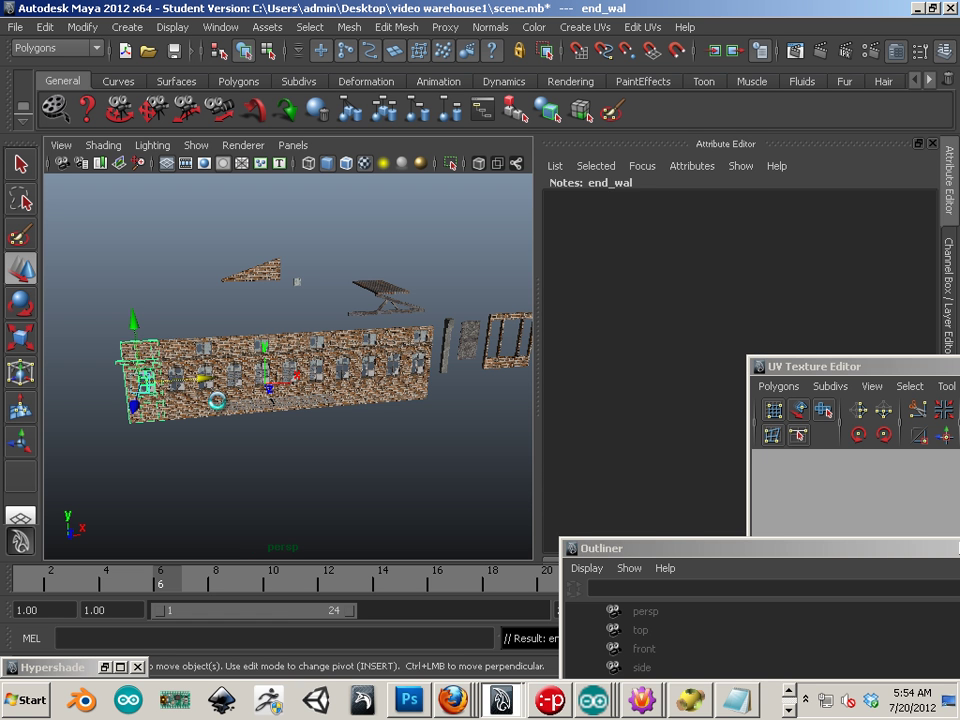
{"action": "middle_click_drag", "start_coordinate": [220, 400], "coordinate": [250, 425]}
{"action": "right_click_drag", "start_coordinate": [250, 425], "coordinate": [470, 448], "text": "alt"}
{"action": "middle_click_drag", "start_coordinate": [180, 371], "coordinate": [310, 414], "text": "alt"}
{"action": "right_click_drag", "start_coordinate": [310, 414], "coordinate": [312, 411], "text": "alt"}
{"action": "left_click_drag", "start_coordinate": [312, 411], "coordinate": [343, 422], "text": "alt"}
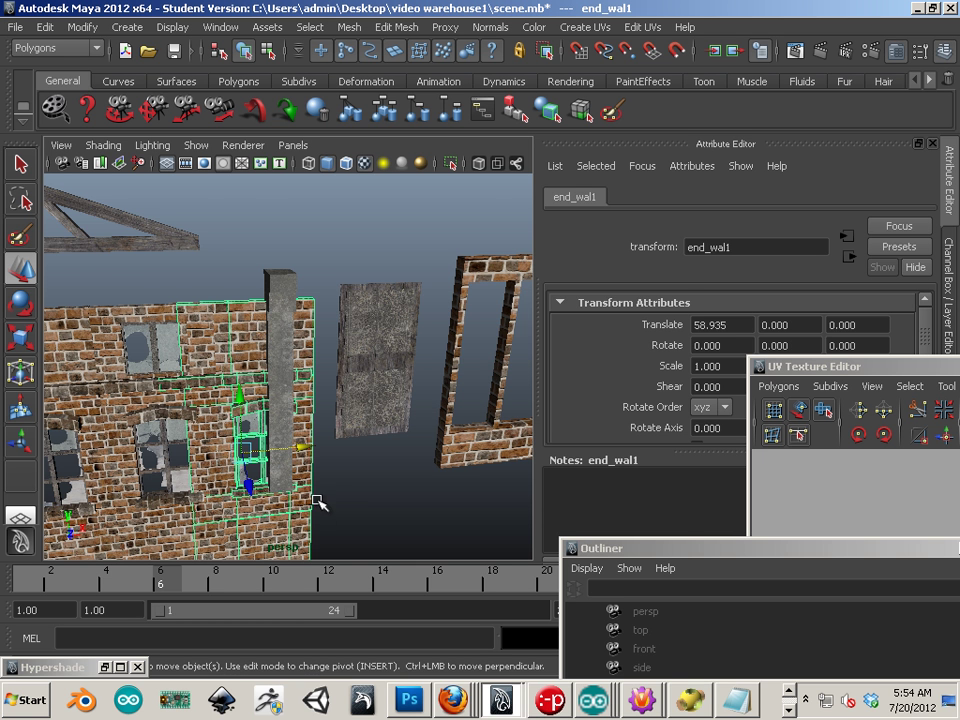
- Mirror the copied end wall with an X scale of -1 and move it to X 61.485 to meet the existing wall
{"action": "left_click_drag", "start_coordinate": [321, 504], "coordinate": [305, 450], "text": "alt"}
{"action": "left_click_drag", "start_coordinate": [807, 367], "coordinate": [832, 584]}
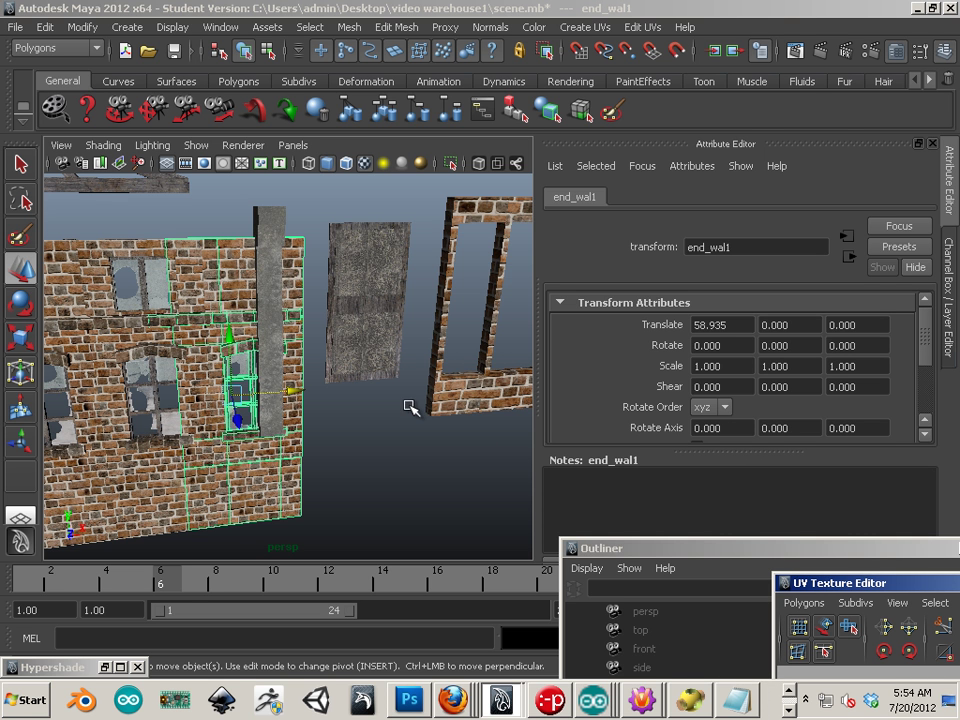
{"action": "left_click", "coordinate": [697, 368]}
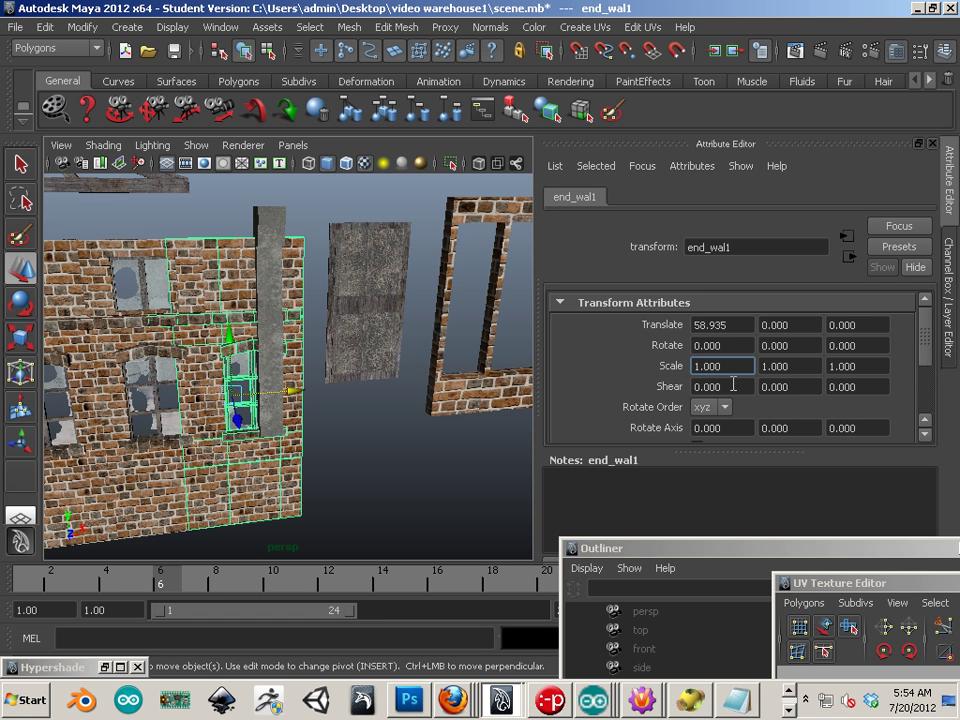
{"action": "type", "text": "-"}
{"action": "key", "text": "Return"}
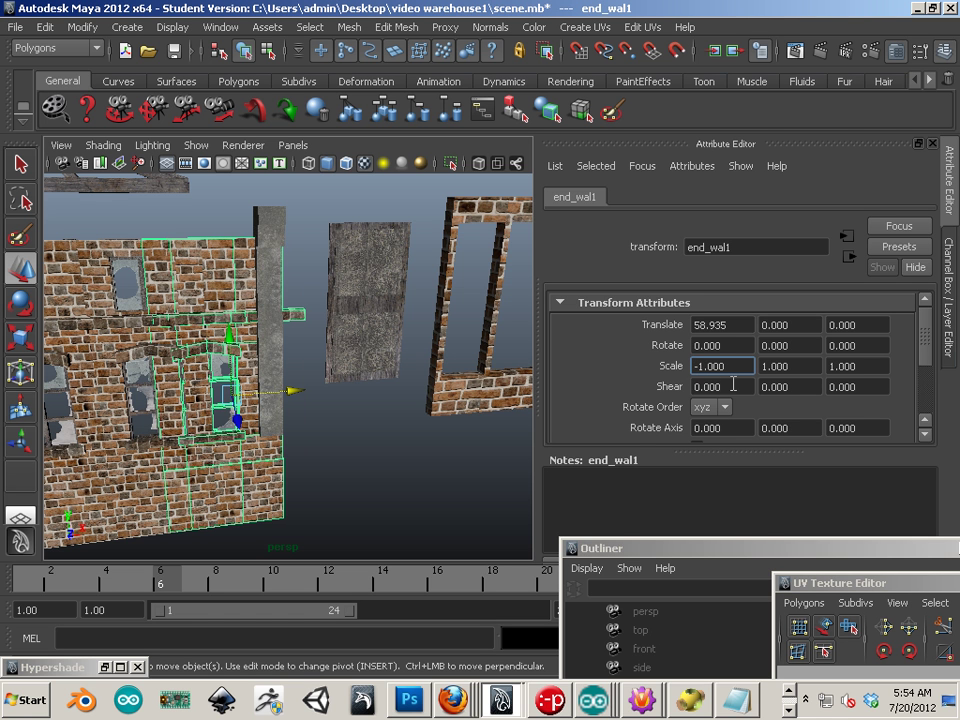
{"action": "left_click_drag", "start_coordinate": [300, 388], "coordinate": [345, 394]}
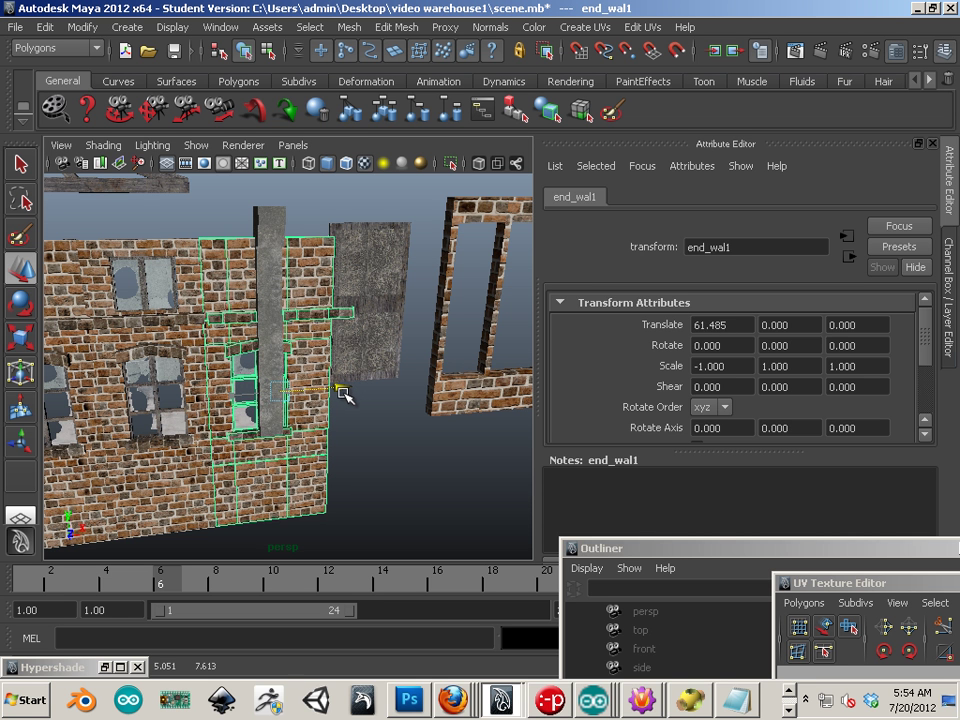
{"action": "left_click", "coordinate": [368, 506]}
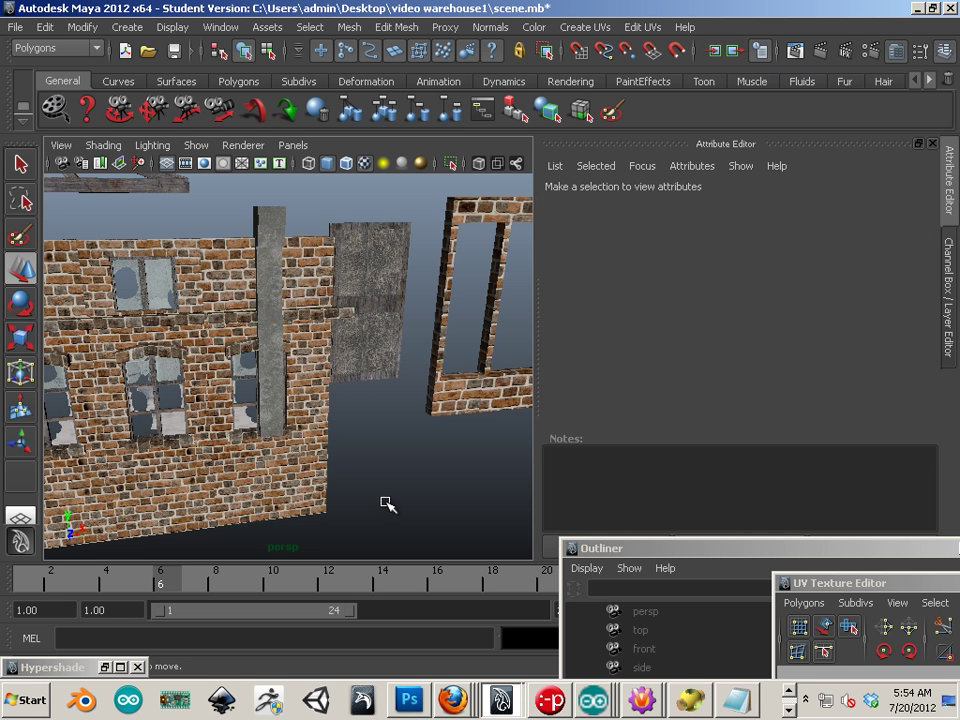
- Select the brick piece surrounding the window on the mirrored end wall
{"action": "left_click_drag", "start_coordinate": [388, 506], "coordinate": [303, 468], "text": "alt"}
{"action": "right_click_drag", "start_coordinate": [270, 461], "coordinate": [360, 484], "text": "alt"}
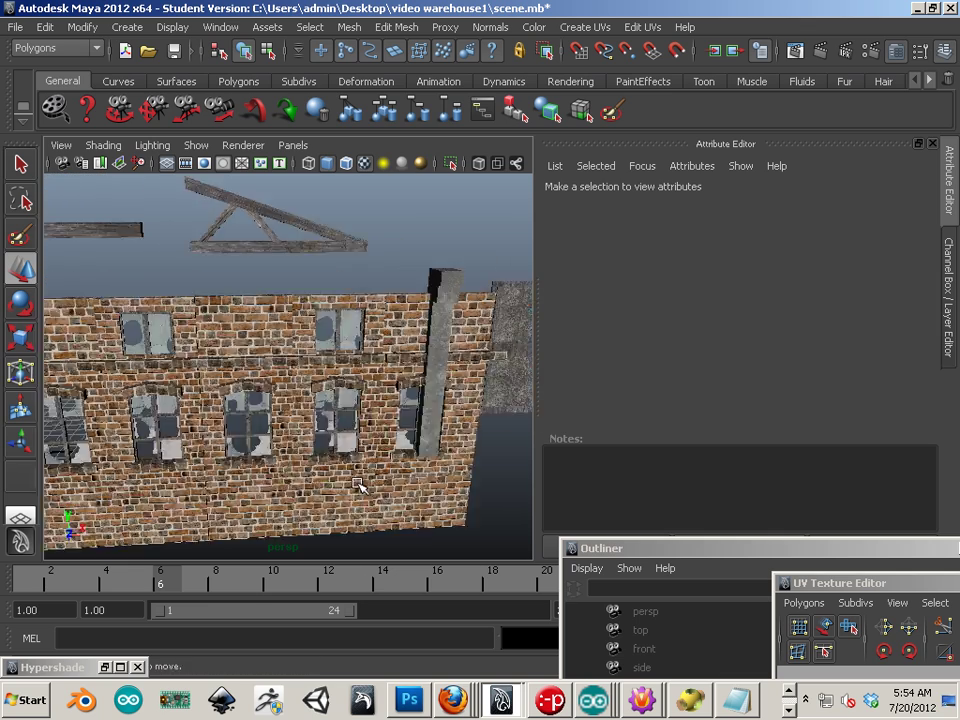
{"action": "middle_click_drag", "start_coordinate": [360, 484], "coordinate": [230, 408], "text": "alt"}
{"action": "right_click_drag", "start_coordinate": [230, 408], "coordinate": [392, 461], "text": "alt"}
{"action": "middle_click_drag", "start_coordinate": [377, 463], "coordinate": [364, 447], "text": "alt"}
{"action": "right_click_drag", "start_coordinate": [364, 447], "coordinate": [414, 454], "text": "alt"}
{"action": "key", "text": "w"}
{"action": "left_click", "coordinate": [396, 381]}
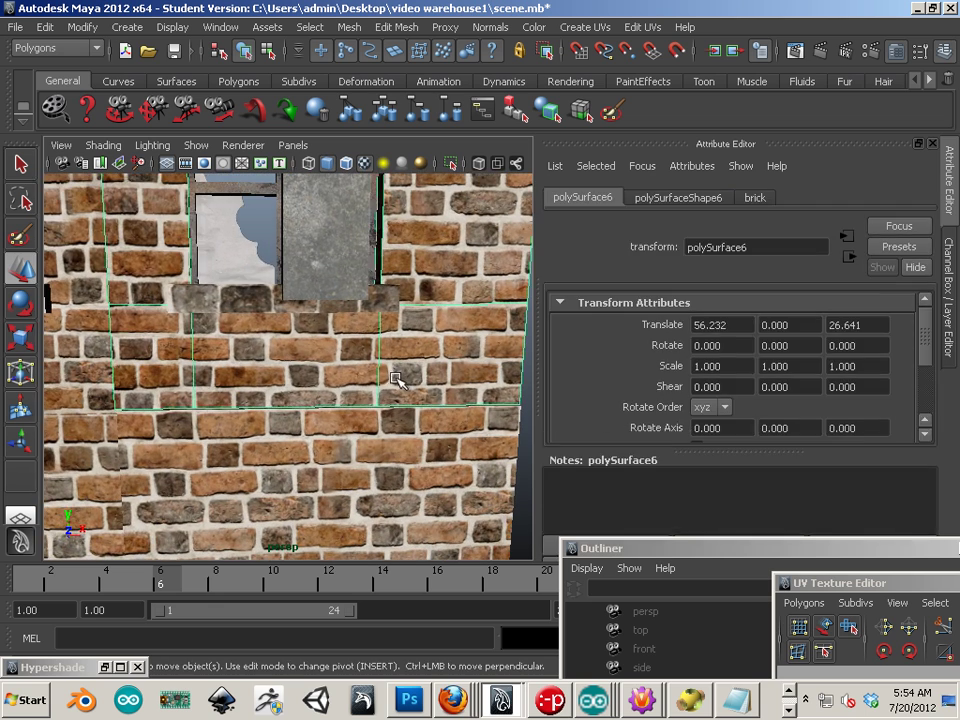
{"action": "right_click_drag", "start_coordinate": [396, 381], "coordinate": [401, 412]}
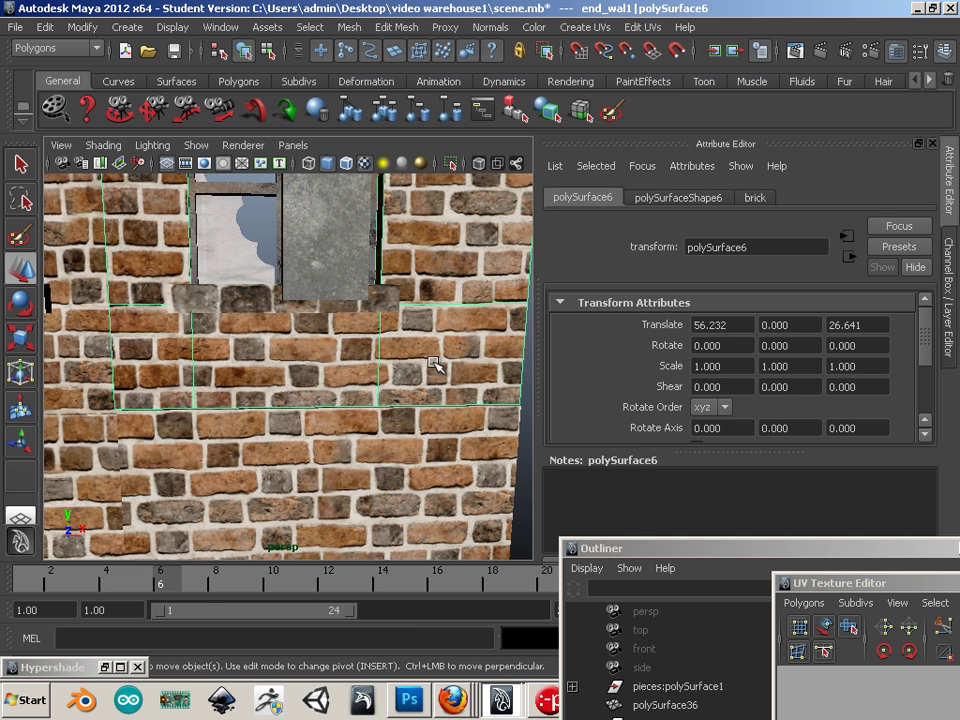
- In the UV Texture Editor, shift the lower UVs of this brick piece slightly upward to align the brick courses at the seam
{"action": "left_click_drag", "start_coordinate": [863, 583], "coordinate": [204, 119]}
{"action": "scroll", "coordinate": [255, 360], "scroll_direction": "down", "scroll_amount": 3}
{"action": "middle_click_drag", "start_coordinate": [292, 488], "coordinate": [318, 291], "text": "alt"}
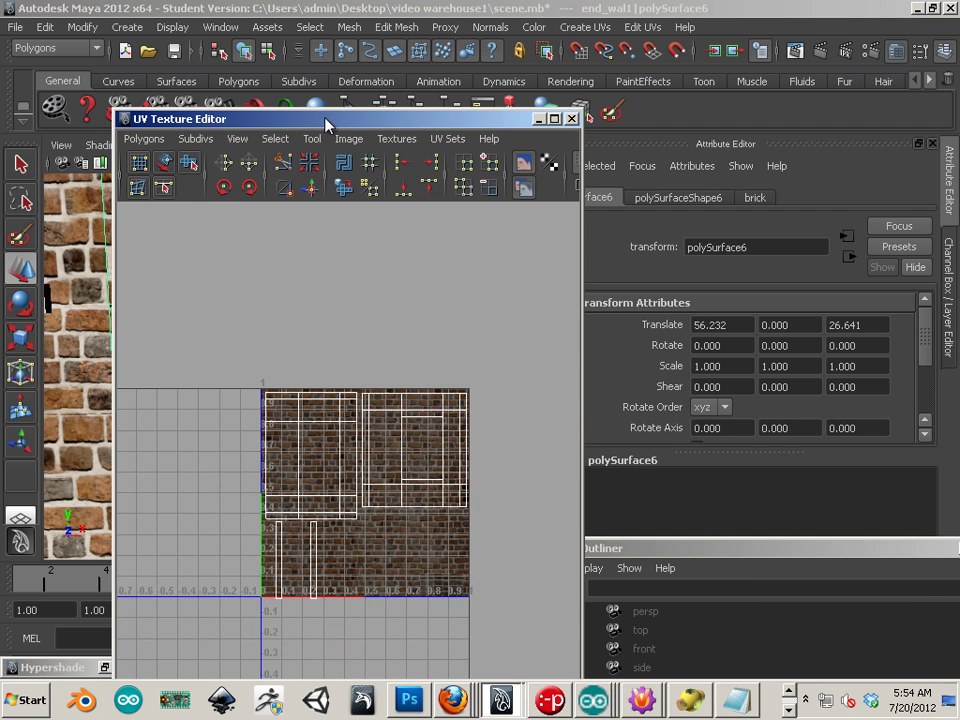
{"action": "left_click_drag", "start_coordinate": [325, 122], "coordinate": [682, 72]}
{"action": "right_click_drag", "start_coordinate": [655, 449], "coordinate": [696, 444]}
{"action": "left_click_drag", "start_coordinate": [571, 416], "coordinate": [850, 471]}
{"action": "left_click_drag", "start_coordinate": [725, 368], "coordinate": [727, 371]}
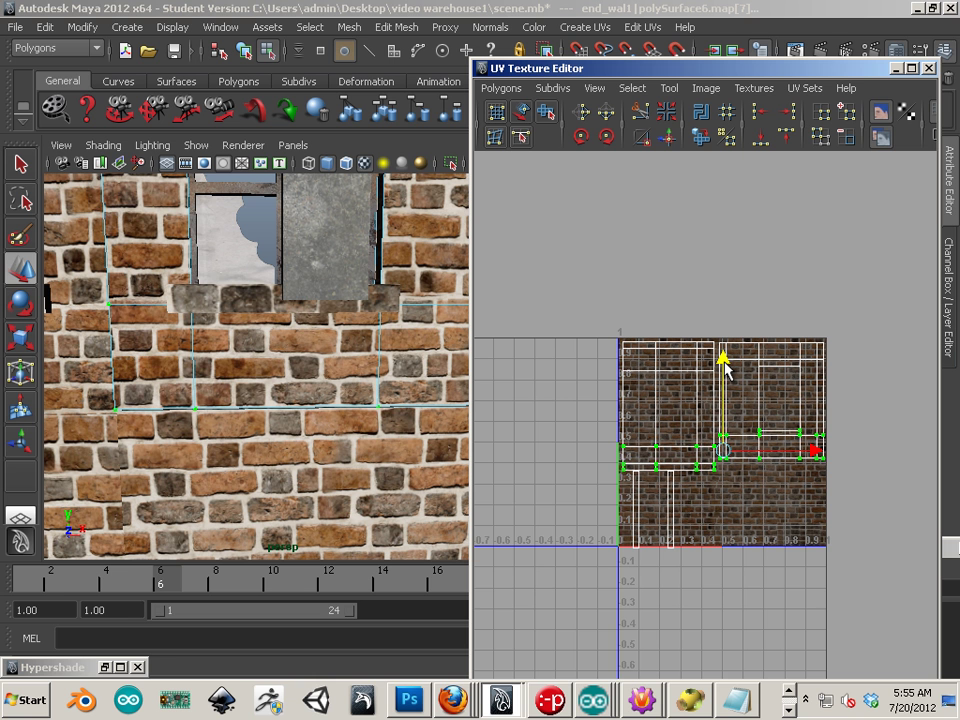
{"action": "left_click_drag", "start_coordinate": [727, 371], "coordinate": [727, 362]}
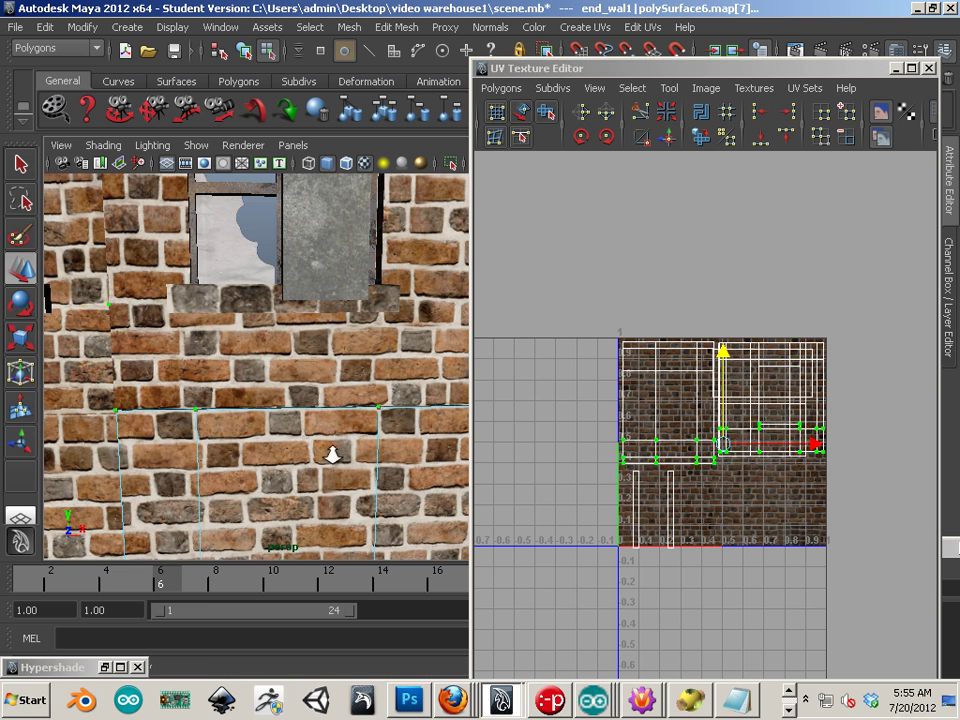
- On the original end wall, shift the lower UVs of the brick piece around the window slightly upward to match the bricks below
{"action": "scroll", "coordinate": [311, 418], "scroll_direction": "down", "scroll_amount": 5}
{"action": "middle_click_drag", "start_coordinate": [311, 418], "coordinate": [440, 432], "text": "alt"}
{"action": "middle_click_drag", "start_coordinate": [130, 370], "coordinate": [360, 405], "text": "alt"}
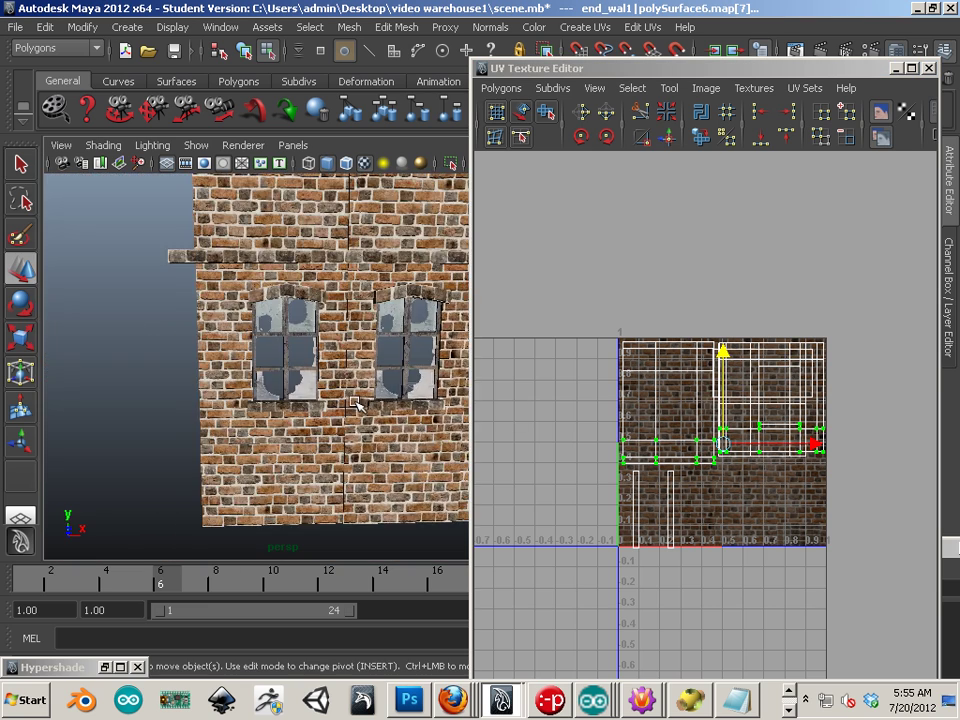
{"action": "right_click_drag", "start_coordinate": [360, 405], "coordinate": [335, 303], "text": "alt"}
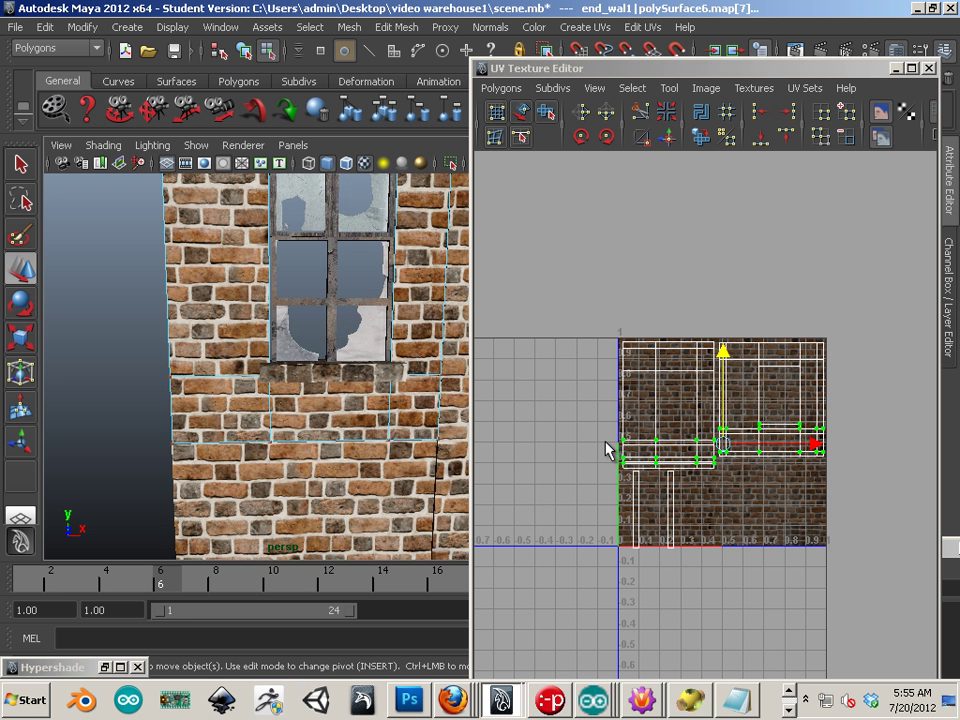
{"action": "right_click_drag", "start_coordinate": [375, 388], "coordinate": [415, 380]}
{"action": "left_click", "coordinate": [414, 380]}
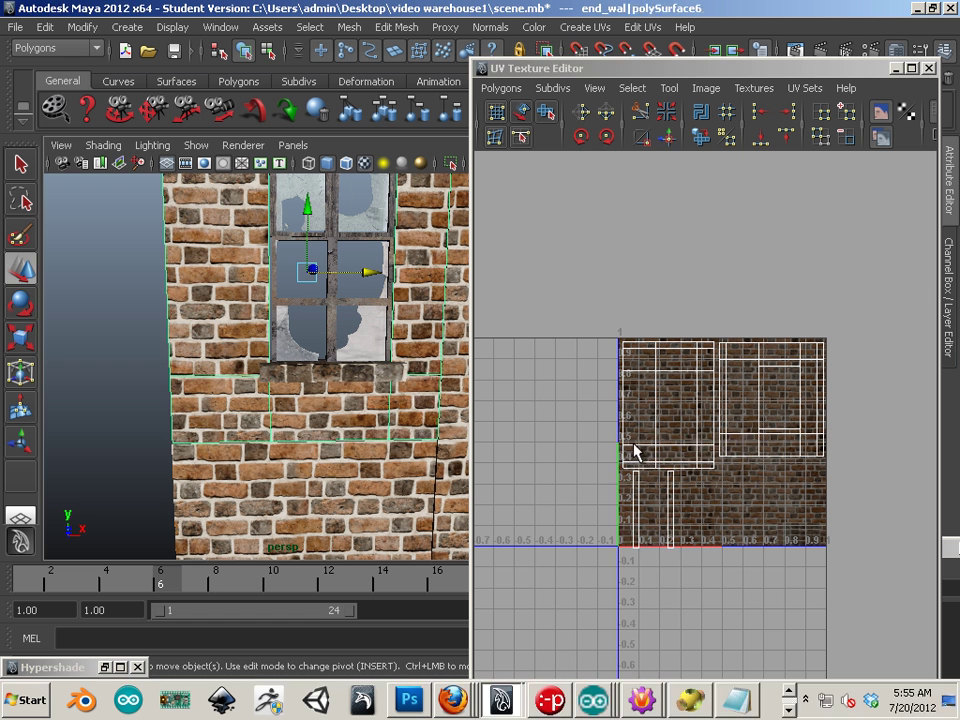
{"action": "right_click_drag", "start_coordinate": [645, 443], "coordinate": [712, 444]}
{"action": "left_click_drag", "start_coordinate": [560, 396], "coordinate": [800, 464]}
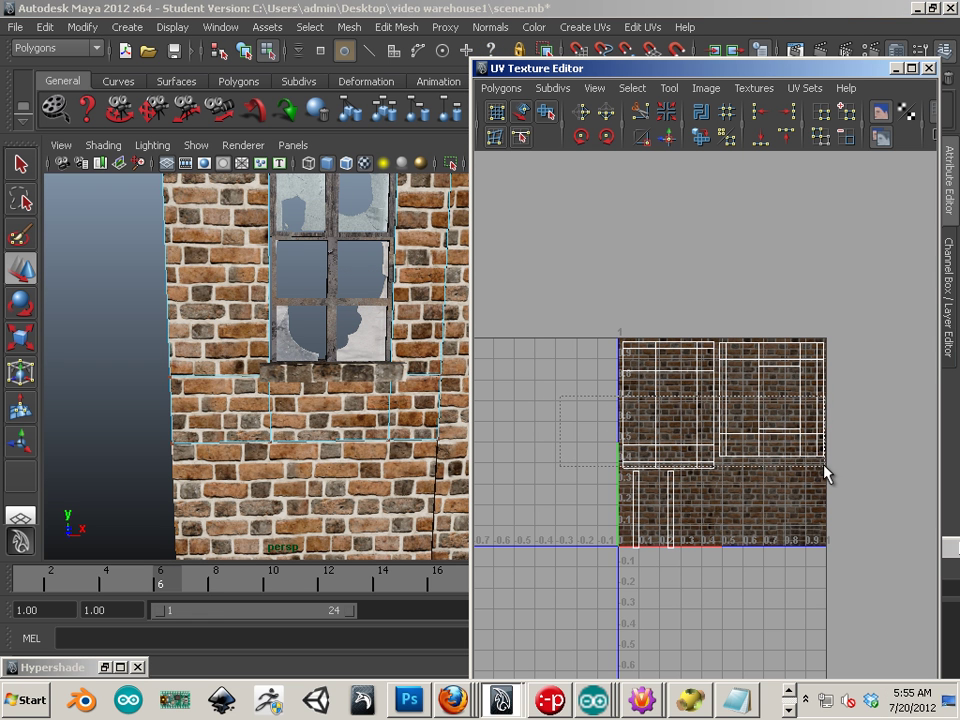
{"action": "key", "text": "w"}
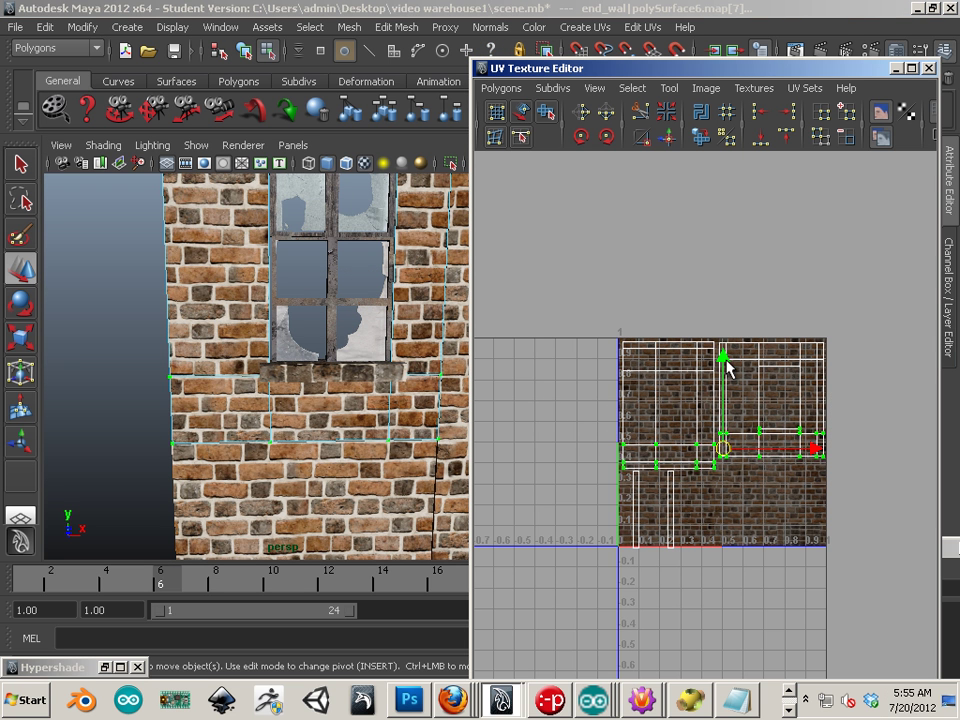
{"action": "left_click_drag", "start_coordinate": [729, 367], "coordinate": [727, 366]}
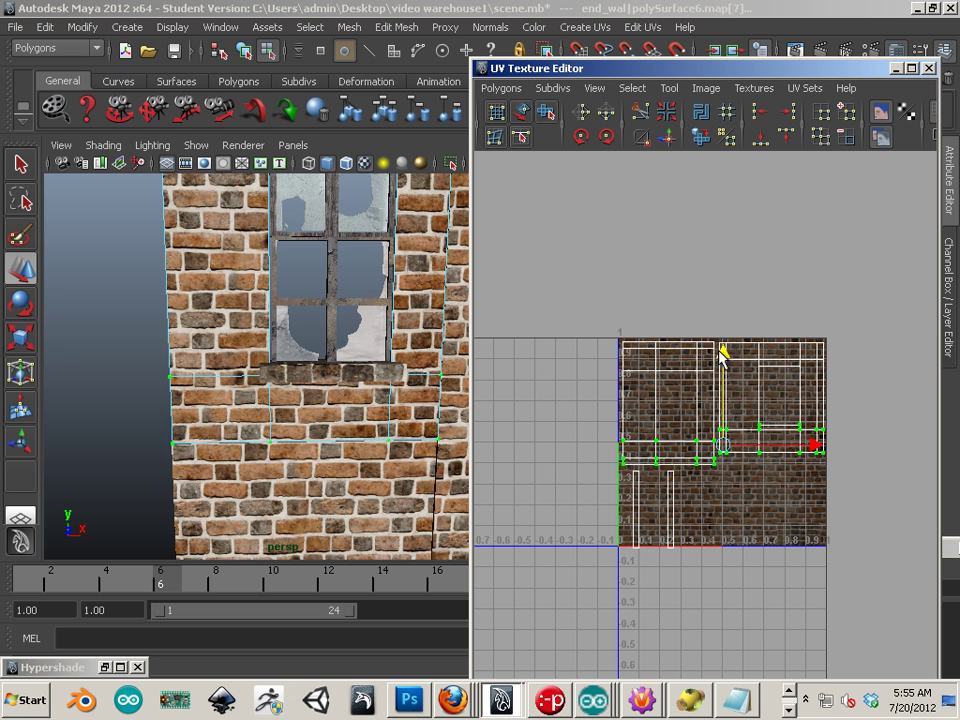
{"action": "left_click_drag", "start_coordinate": [722, 356], "coordinate": [722, 356]}
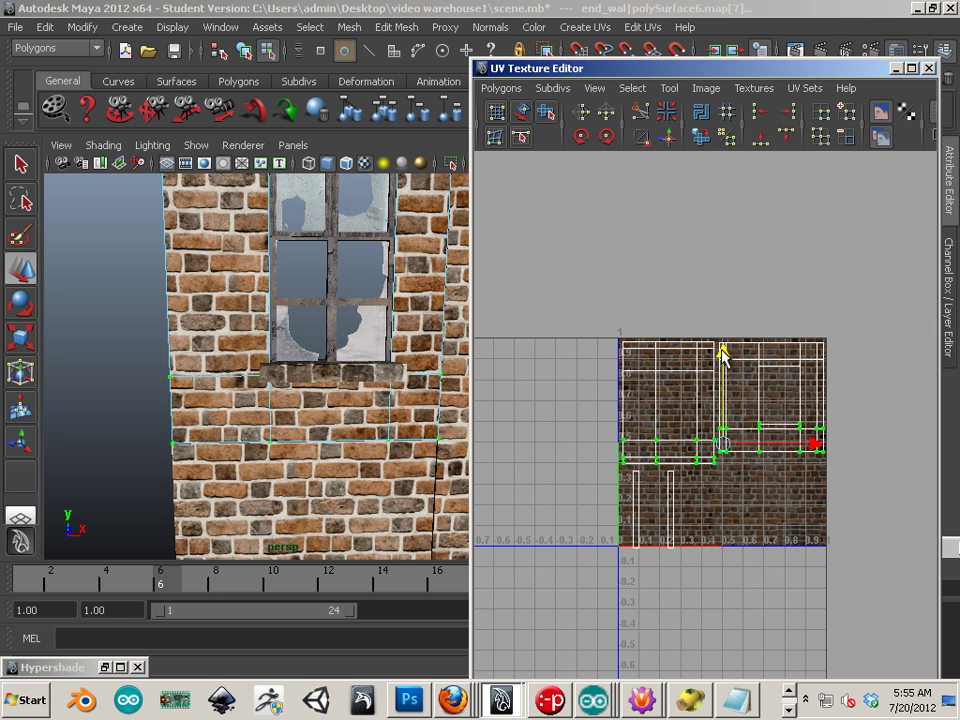
{"action": "left_click_drag", "start_coordinate": [722, 356], "coordinate": [724, 358]}
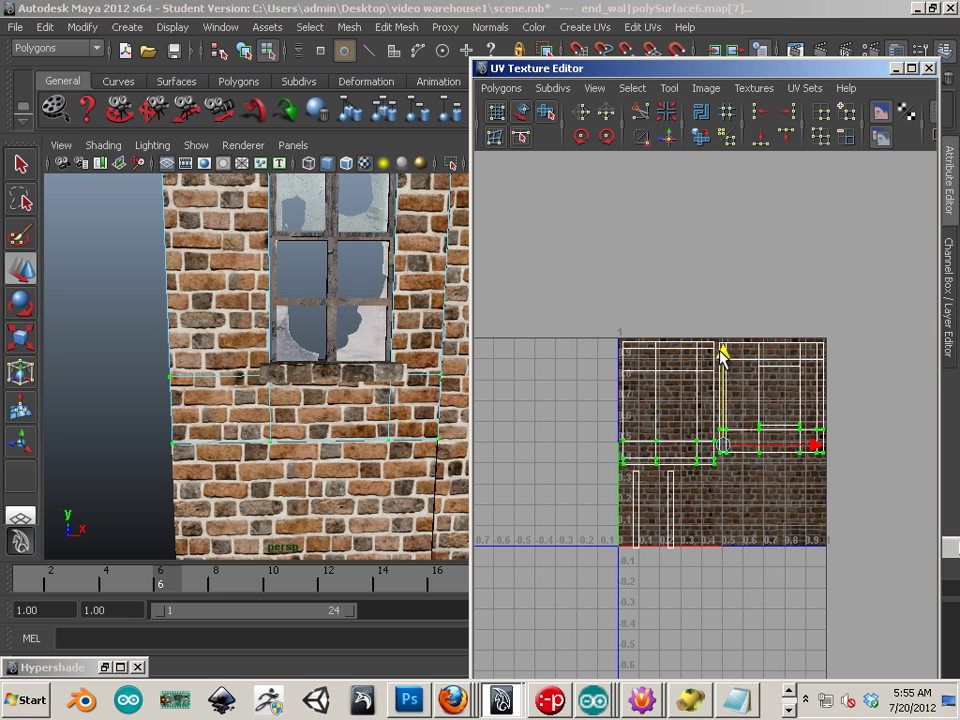
- Select all UVs of the piece's two large brick shells, shift them slightly downward, and clear the selection
{"action": "left_click_drag", "start_coordinate": [845, 448], "coordinate": [846, 476]}
{"action": "left_click_drag", "start_coordinate": [724, 333], "coordinate": [722, 335]}
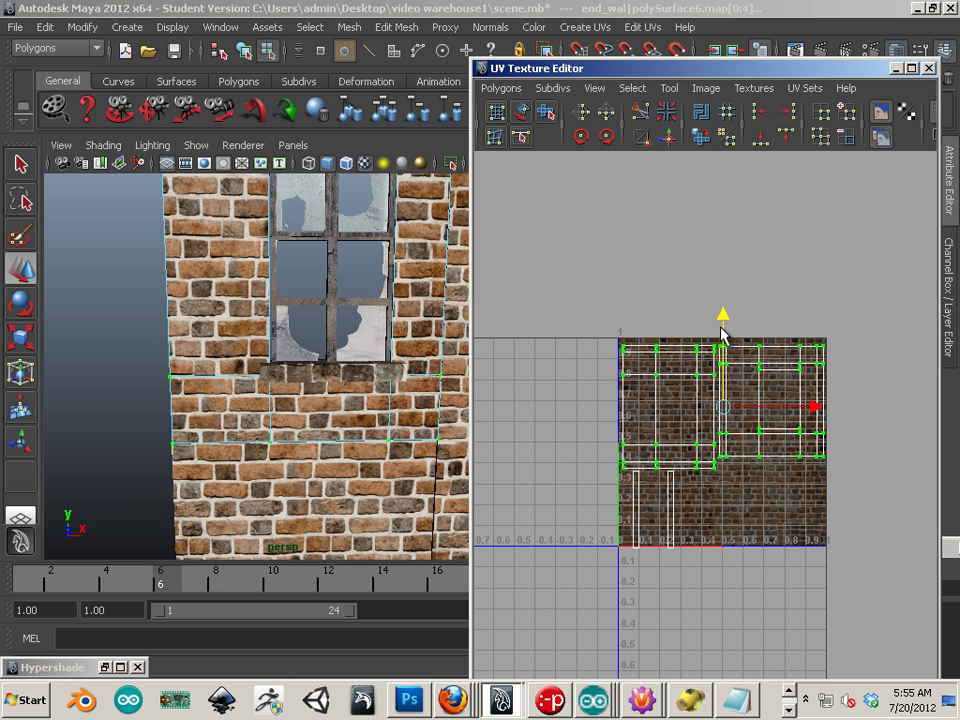
{"action": "left_click", "coordinate": [88, 411]}
- On the mirrored end wall, select all UVs of the window piece's two large brick shells and shift them slightly downward
{"action": "scroll", "coordinate": [195, 398], "scroll_direction": "down", "scroll_amount": 8}
{"action": "middle_click_drag", "start_coordinate": [172, 459], "coordinate": [196, 456], "text": "alt"}
{"action": "scroll", "coordinate": [225, 446], "scroll_direction": "down", "scroll_amount": 1}
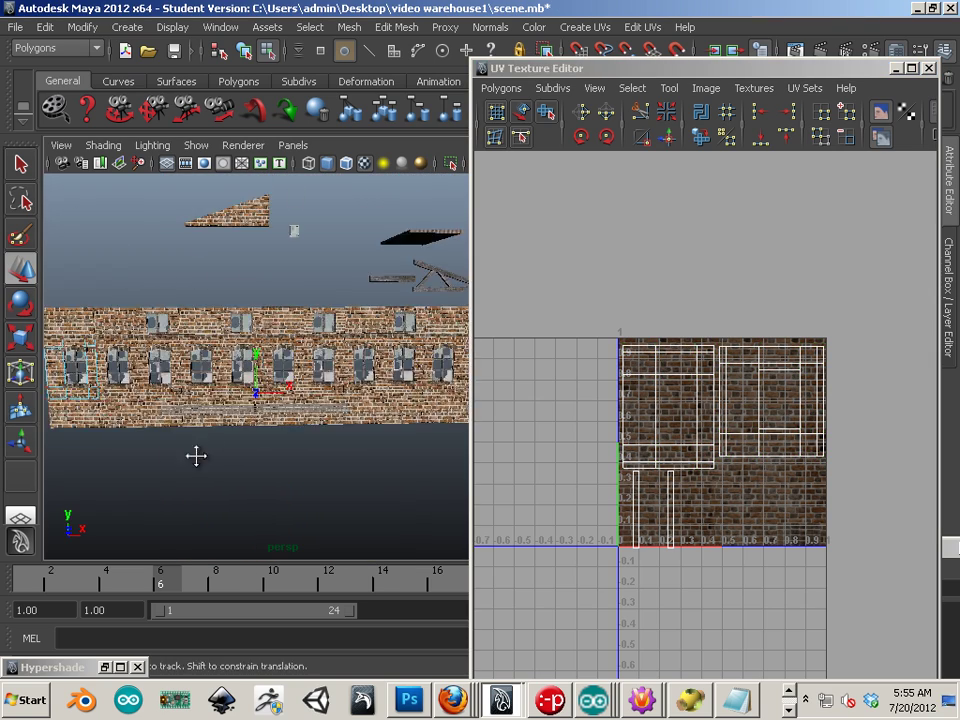
{"action": "scroll", "coordinate": [196, 456], "scroll_direction": "up", "scroll_amount": 15}
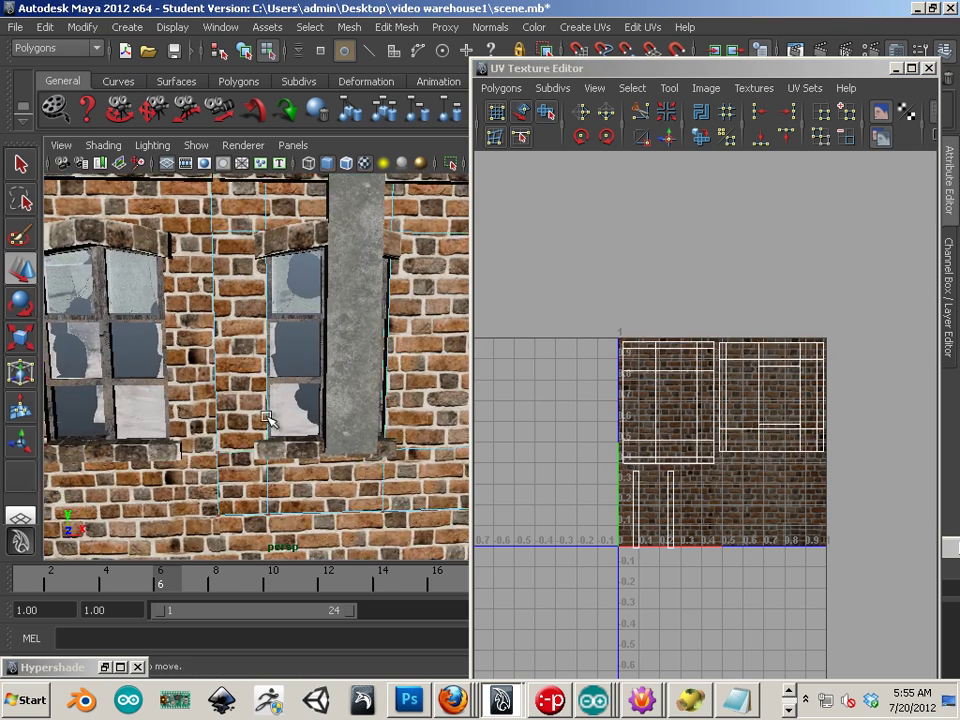
{"action": "right_click_drag", "start_coordinate": [751, 441], "coordinate": [821, 439]}
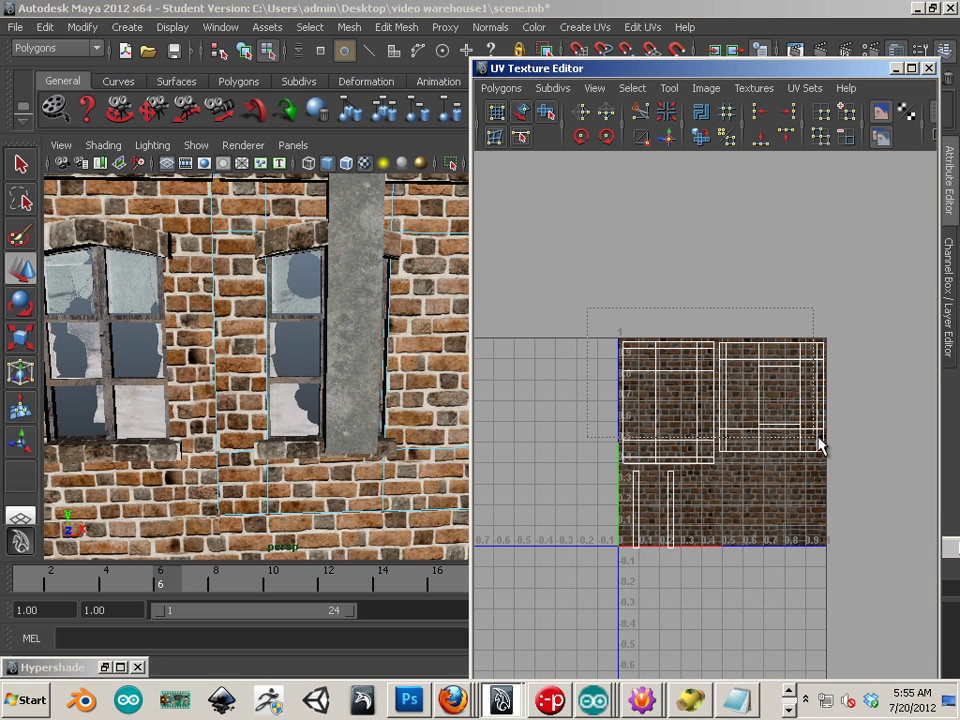
{"action": "left_click_drag", "start_coordinate": [840, 470], "coordinate": [836, 474]}
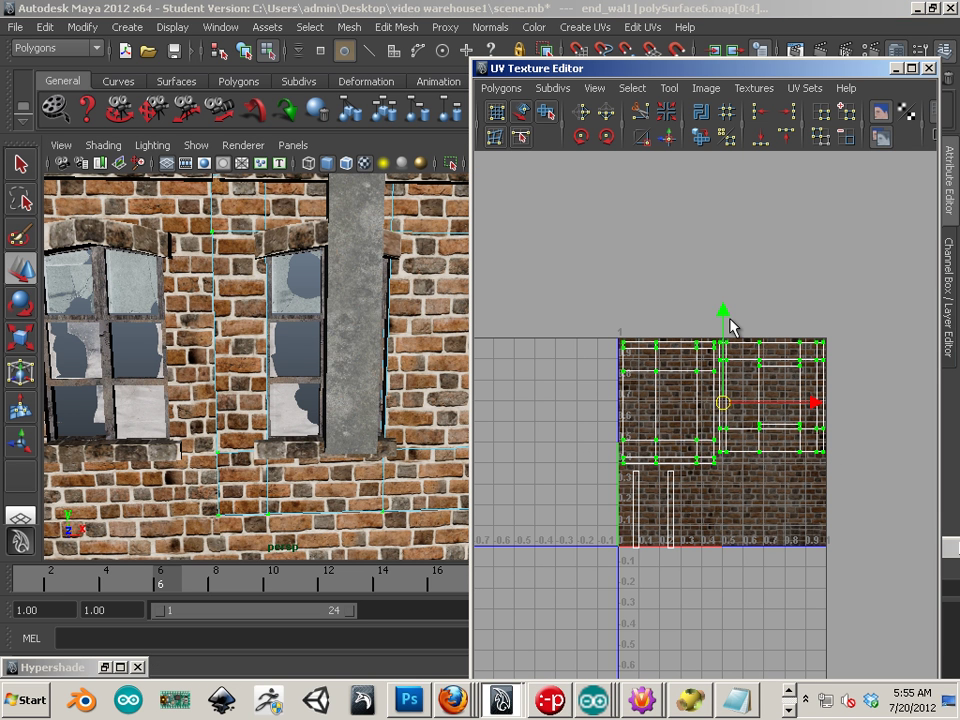
{"action": "left_click", "coordinate": [730, 333]}
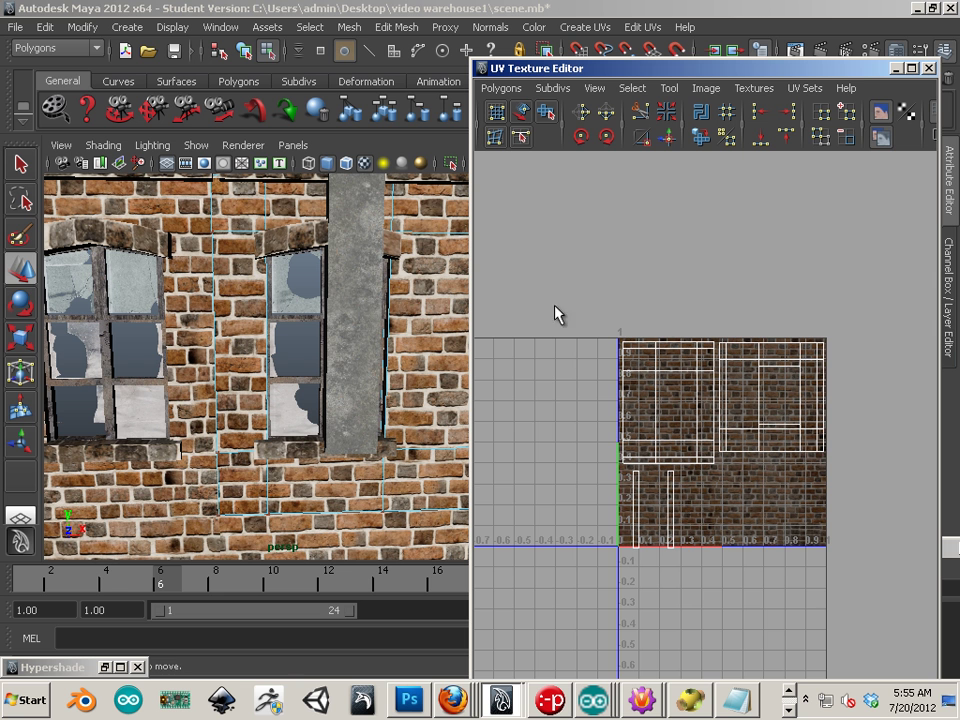
{"action": "left_click_drag", "start_coordinate": [835, 462], "coordinate": [836, 476]}
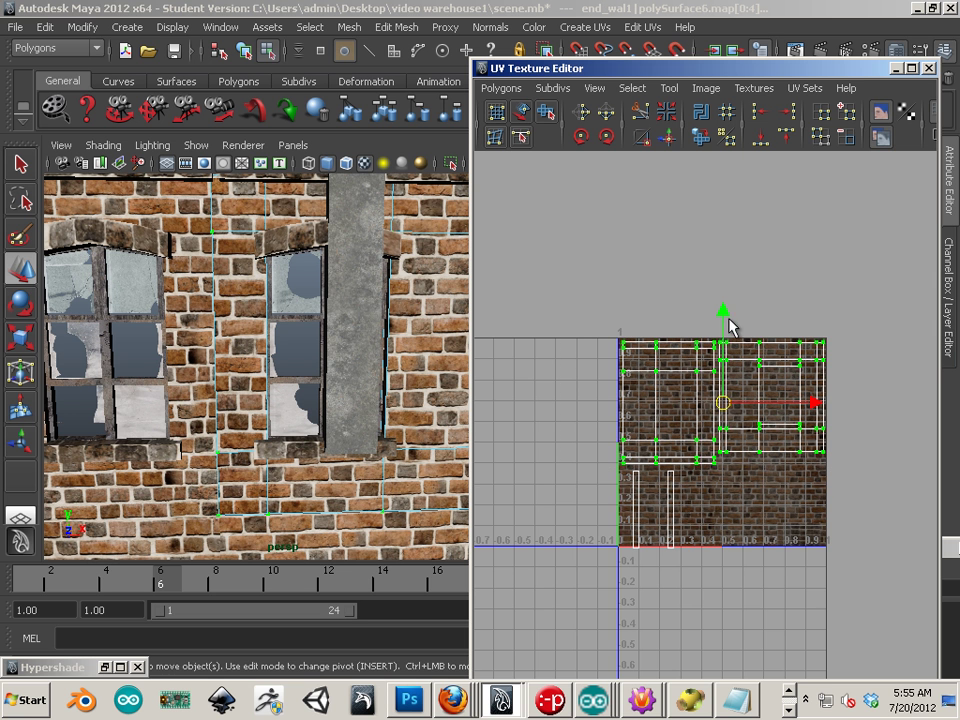
{"action": "middle_click_drag", "start_coordinate": [722, 316], "coordinate": [716, 317]}
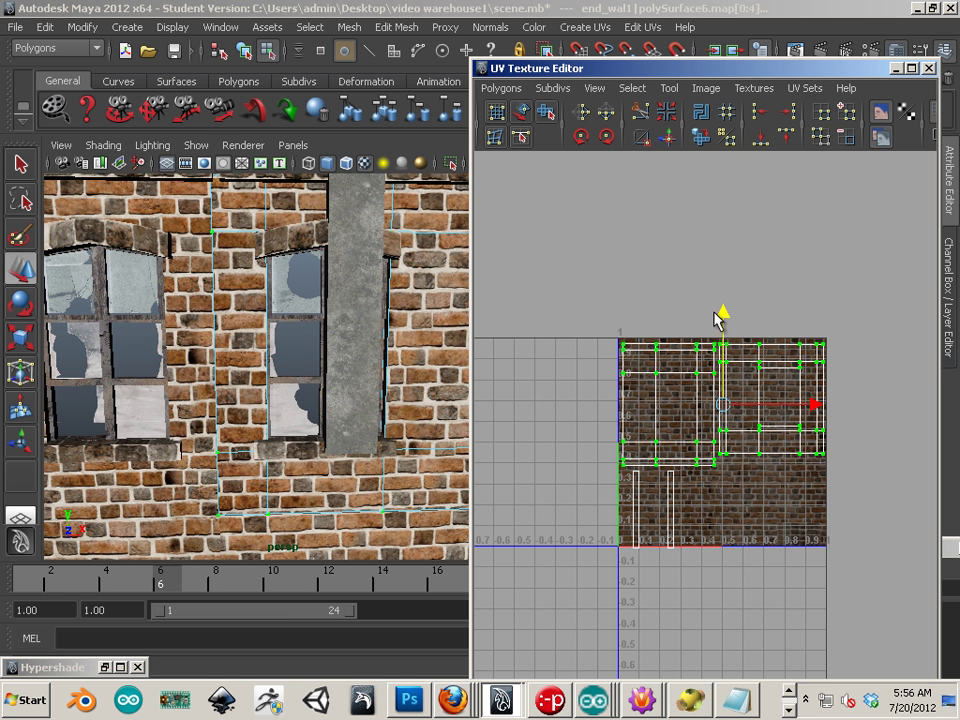
{"action": "left_click_drag", "start_coordinate": [724, 306], "coordinate": [724, 305]}
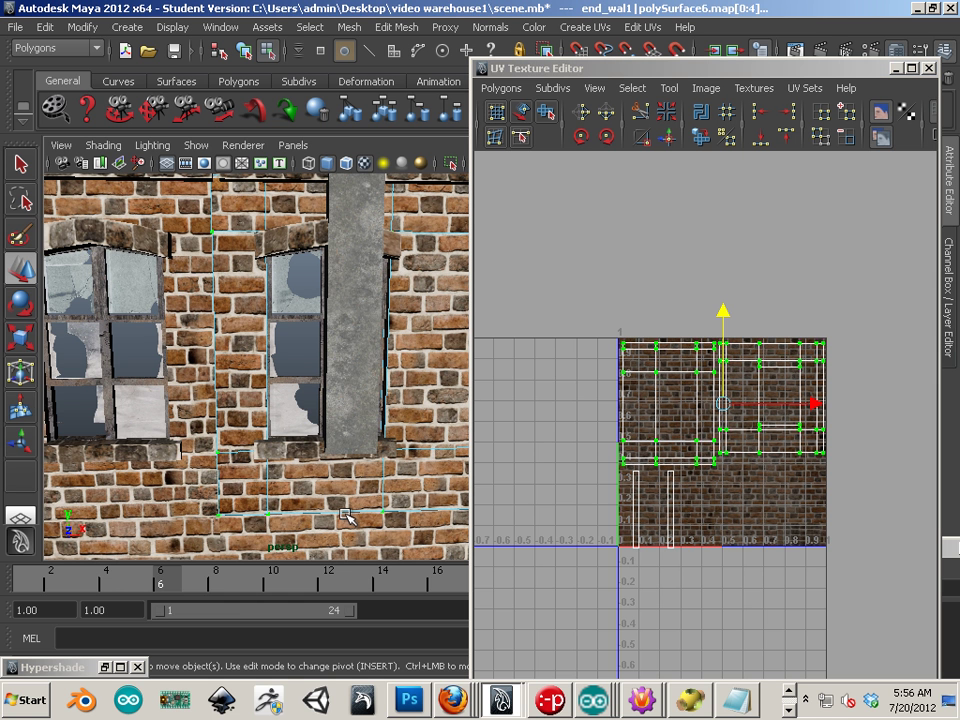
- Select the upper UV rows of both large brick shells and nudge them slightly upward to align the bricks above the window
{"action": "middle_click_drag", "start_coordinate": [690, 455], "coordinate": [656, 456], "text": "alt"}
{"action": "scroll", "coordinate": [728, 480], "scroll_direction": "up", "scroll_amount": 3}
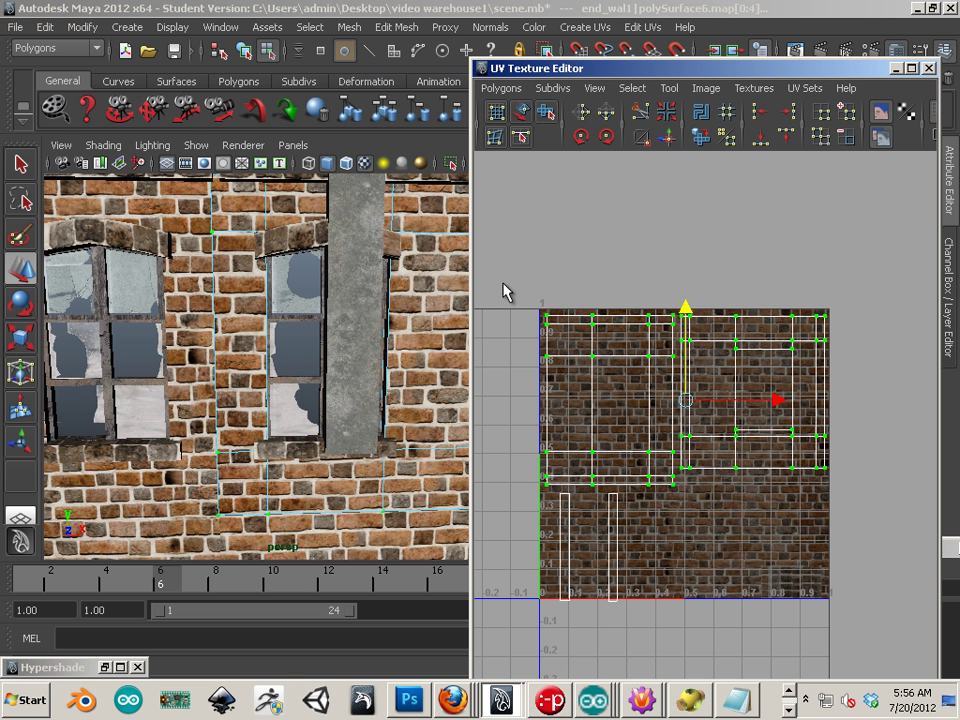
{"action": "left_click_drag", "start_coordinate": [506, 291], "coordinate": [918, 387]}
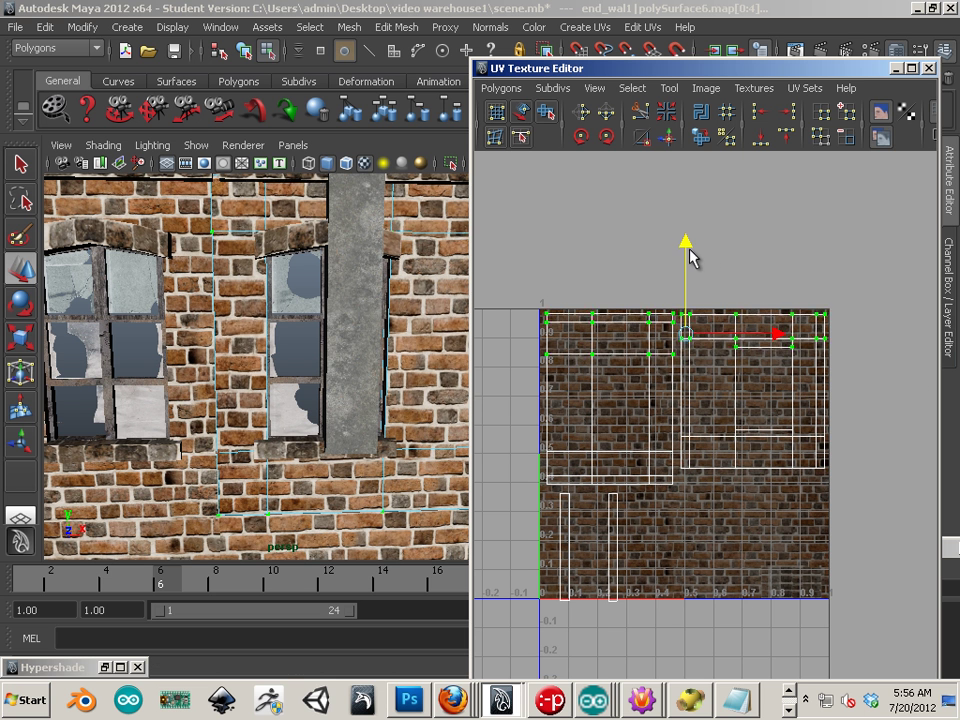
{"action": "left_click_drag", "start_coordinate": [687, 252], "coordinate": [690, 250]}
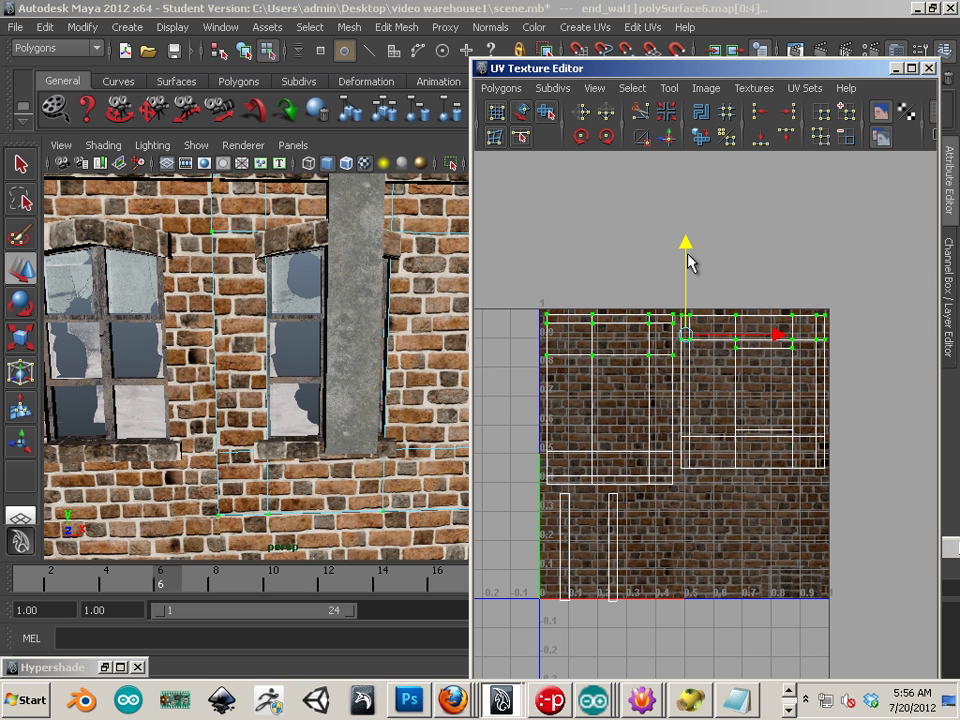
- Shift the lower UV rows of both large brick shells slightly downward to match the courses below, and clear the selection
{"action": "left_click_drag", "start_coordinate": [514, 422], "coordinate": [837, 488]}
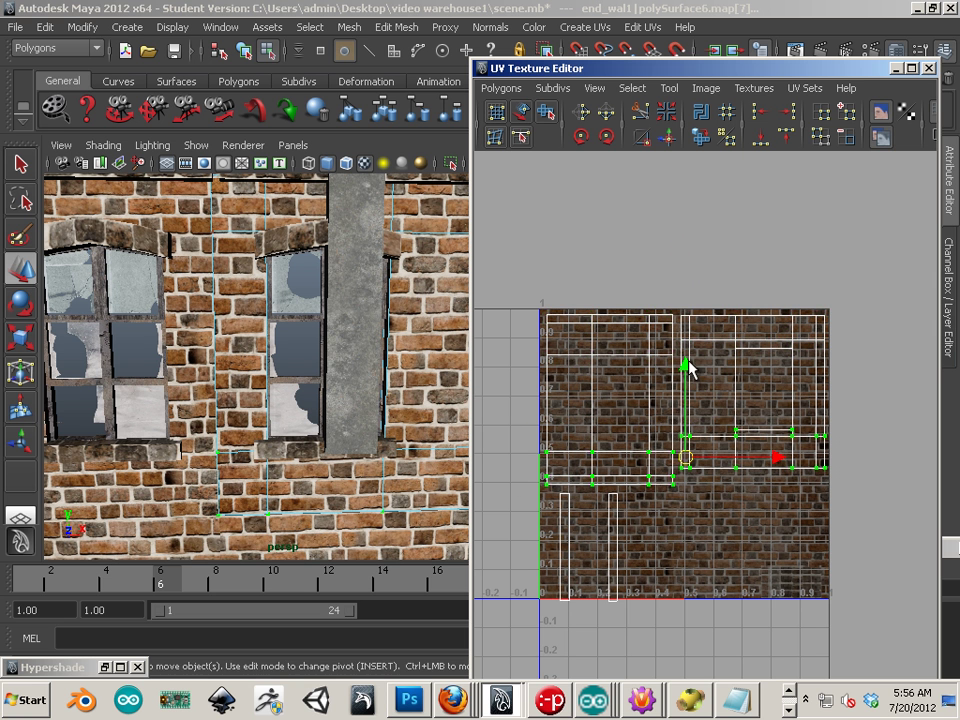
{"action": "left_click_drag", "start_coordinate": [684, 360], "coordinate": [685, 372]}
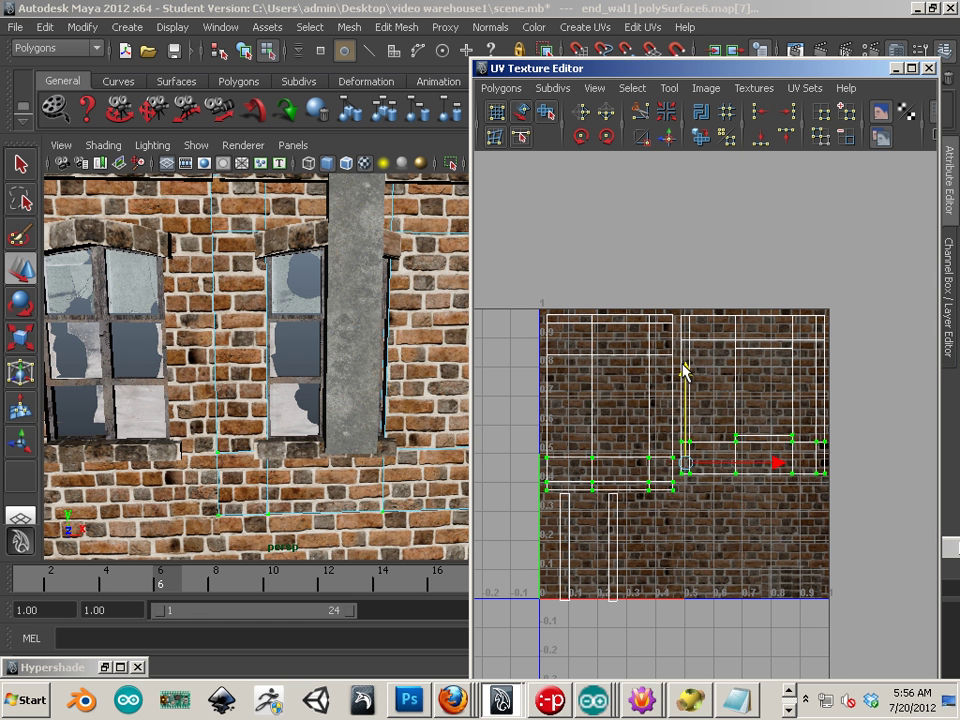
{"action": "left_click_drag", "start_coordinate": [685, 370], "coordinate": [685, 371]}
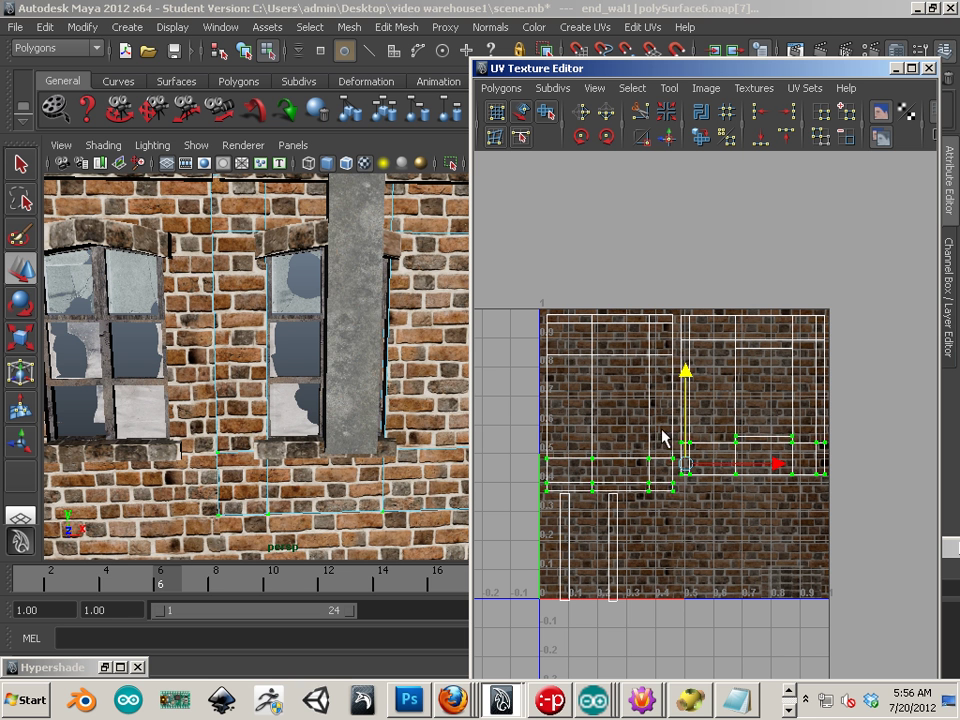
{"action": "left_click", "coordinate": [731, 515]}
- On the original end wall's window piece, shift the lower UV rows of the two large brick shells slightly downward to align the seam
{"action": "right_click_drag", "start_coordinate": [432, 443], "coordinate": [110, 384], "text": "alt"}
{"action": "middle_click_drag", "start_coordinate": [110, 384], "coordinate": [378, 388], "text": "alt"}
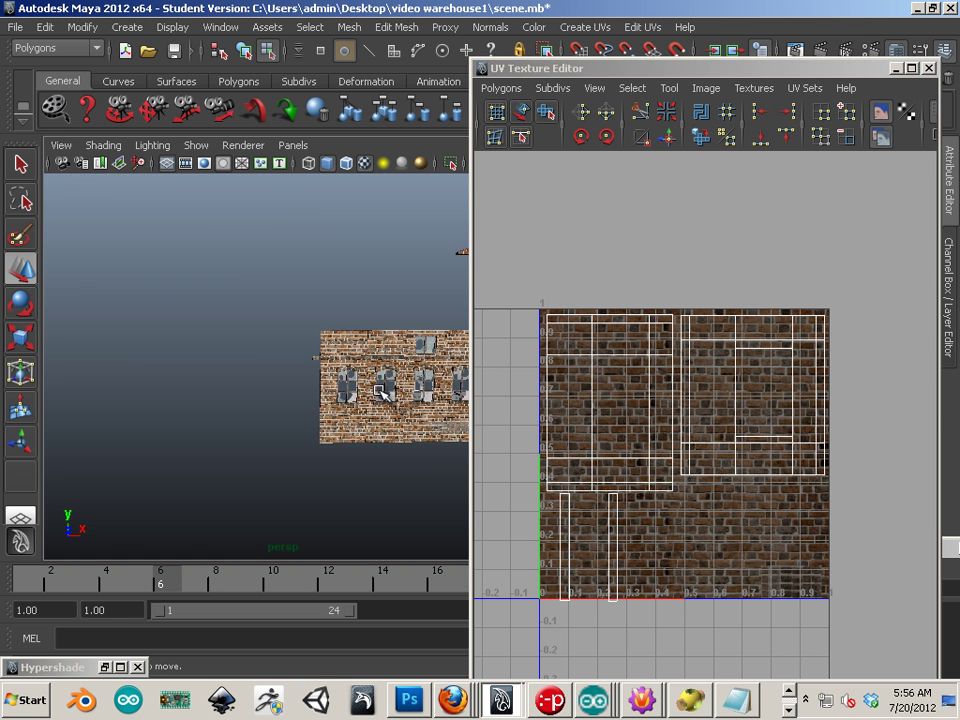
{"action": "right_click_drag", "start_coordinate": [380, 390], "coordinate": [480, 436], "text": "alt"}
{"action": "middle_click_drag", "start_coordinate": [480, 436], "coordinate": [287, 407], "text": "alt"}
{"action": "right_click_drag", "start_coordinate": [287, 407], "coordinate": [440, 438], "text": "alt"}
{"action": "middle_click_drag", "start_coordinate": [190, 453], "coordinate": [348, 419], "text": "alt"}
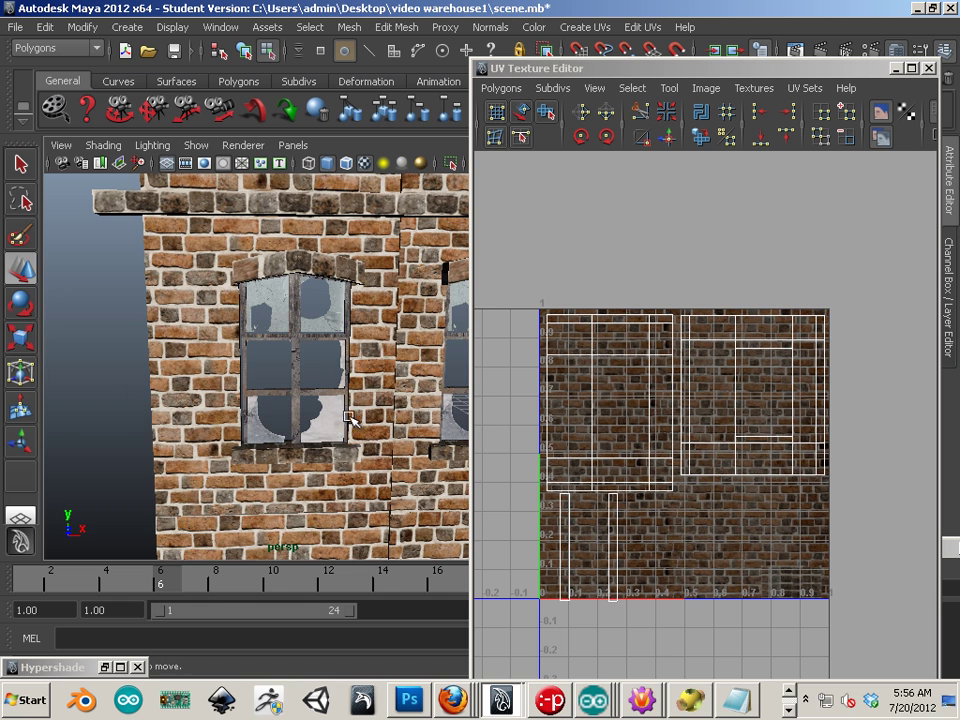
{"action": "right_click_drag", "start_coordinate": [645, 456], "coordinate": [710, 454]}
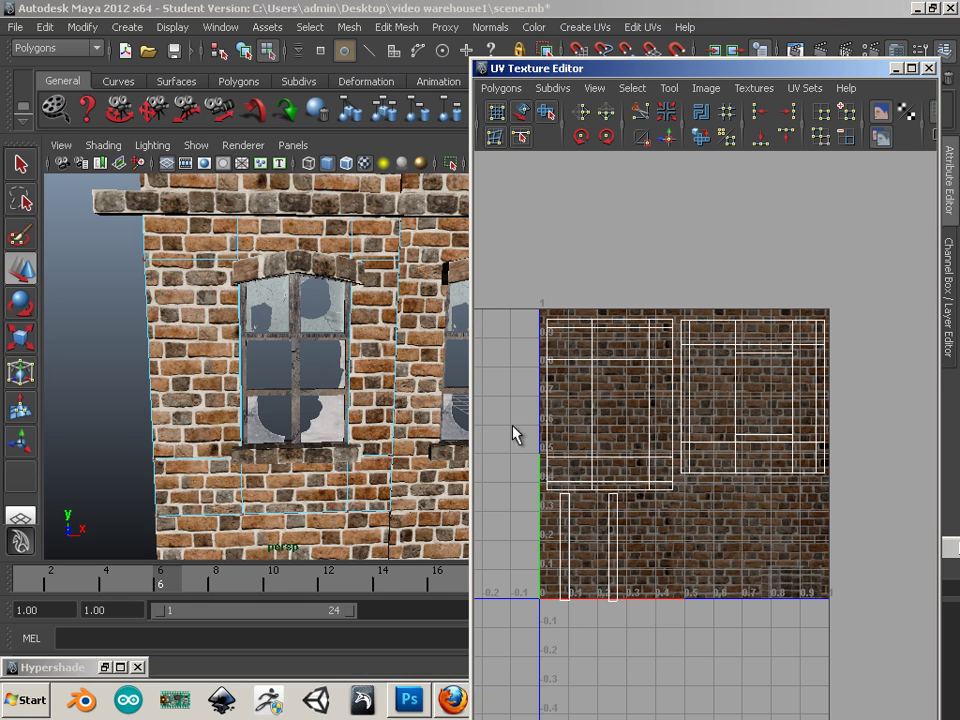
{"action": "left_click_drag", "start_coordinate": [513, 411], "coordinate": [836, 493]}
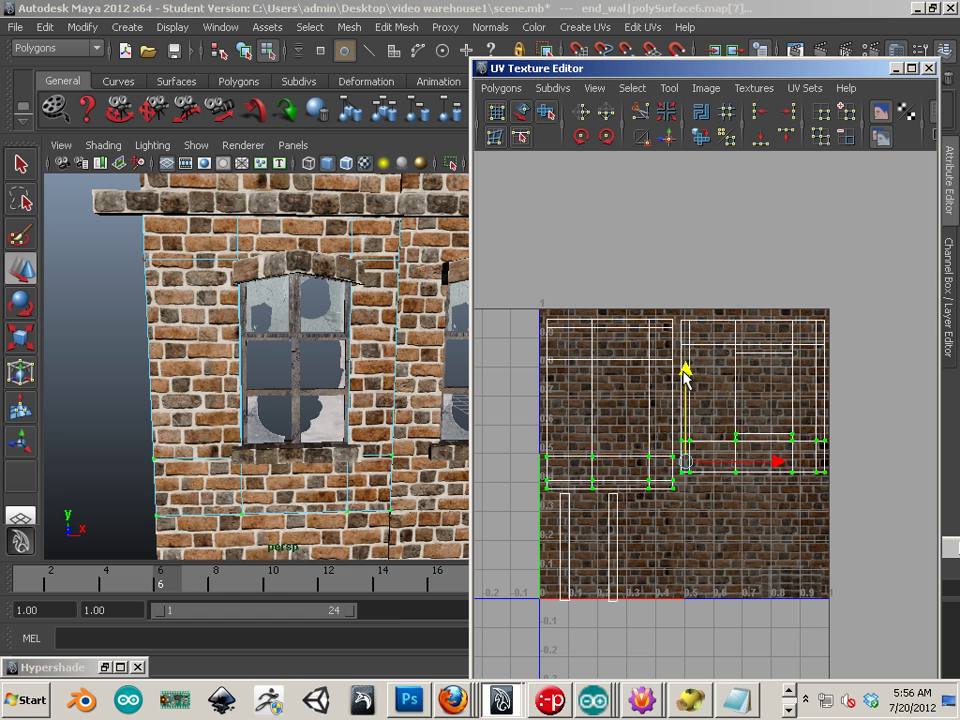
{"action": "left_click_drag", "start_coordinate": [683, 373], "coordinate": [682, 375]}
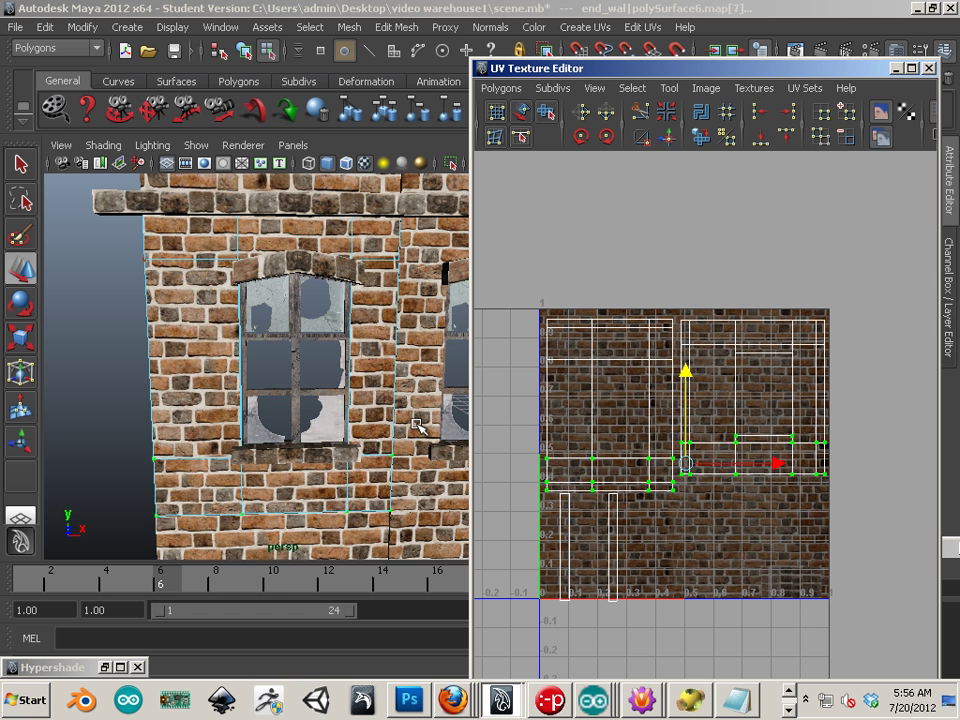
- Return from UV editing to object selection mode and leave nothing selected in the scene
{"action": "right_click_drag", "start_coordinate": [370, 455], "coordinate": [285, 450], "text": "alt"}
{"action": "middle_click_drag", "start_coordinate": [392, 434], "coordinate": [180, 469], "text": "alt"}
{"action": "right_click_drag", "start_coordinate": [363, 446], "coordinate": [209, 428], "text": "alt"}
{"action": "left_click_drag", "start_coordinate": [212, 430], "coordinate": [163, 508], "text": "alt"}
{"action": "right_click_drag", "start_coordinate": [191, 378], "coordinate": [282, 366]}
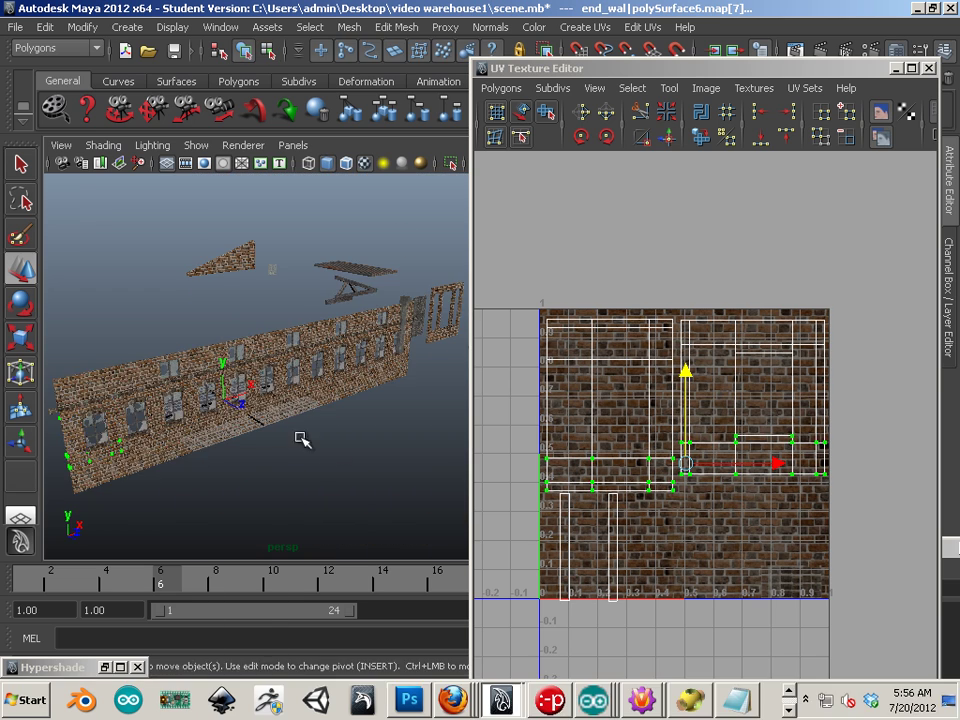
{"action": "left_click_drag", "start_coordinate": [300, 439], "coordinate": [156, 429], "text": "alt"}
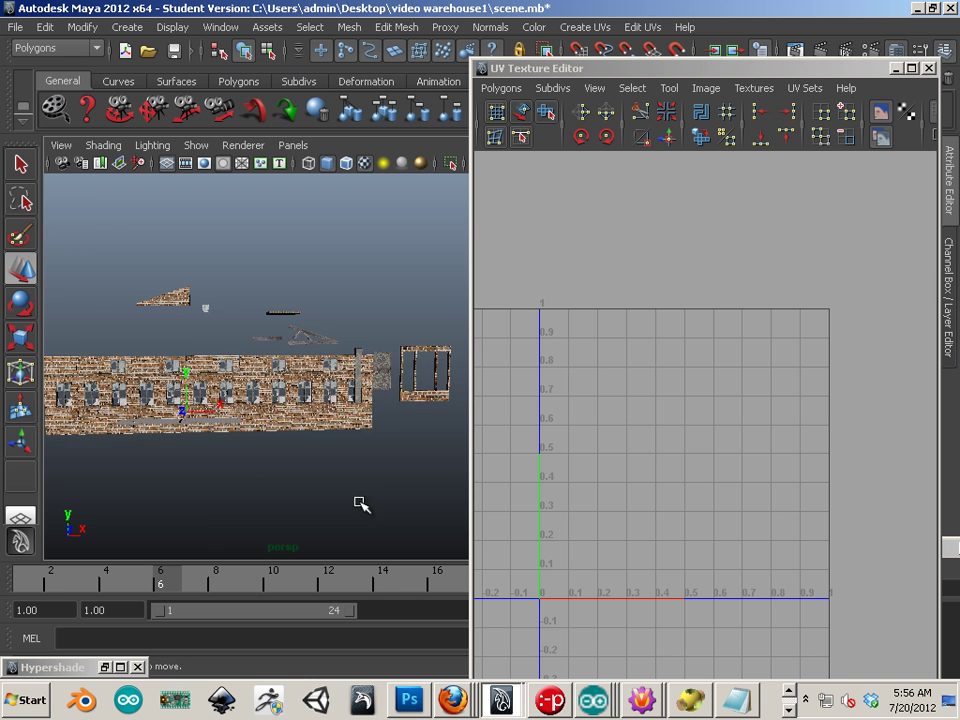
{"action": "middle_click_drag", "start_coordinate": [347, 490], "coordinate": [371, 482], "text": "alt"}
{"action": "right_click_drag", "start_coordinate": [371, 482], "coordinate": [359, 466], "text": "alt"}
{"action": "left_click_drag", "start_coordinate": [391, 434], "coordinate": [100, 408]}
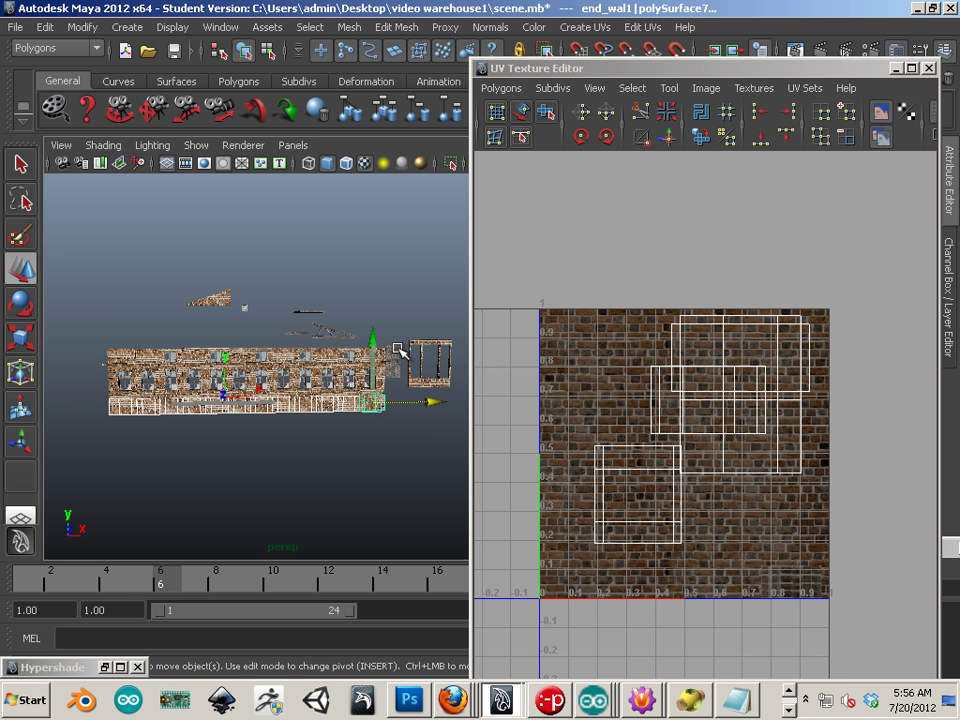
{"action": "left_click", "coordinate": [388, 315]}
- Move the concrete pillar beyond the separate brick frame and move the wooden plank panel clear of the wall's end
{"action": "middle_click_drag", "start_coordinate": [388, 315], "coordinate": [378, 325], "text": "alt"}
{"action": "right_click_drag", "start_coordinate": [378, 325], "coordinate": [486, 392], "text": "alt"}
{"action": "left_click", "coordinate": [432, 384]}
{"action": "middle_click_drag", "start_coordinate": [436, 382], "coordinate": [274, 396], "text": "alt"}
{"action": "left_click_drag", "start_coordinate": [327, 397], "coordinate": [501, 406]}
{"action": "middle_click_drag", "start_coordinate": [465, 415], "coordinate": [328, 445], "text": "alt"}
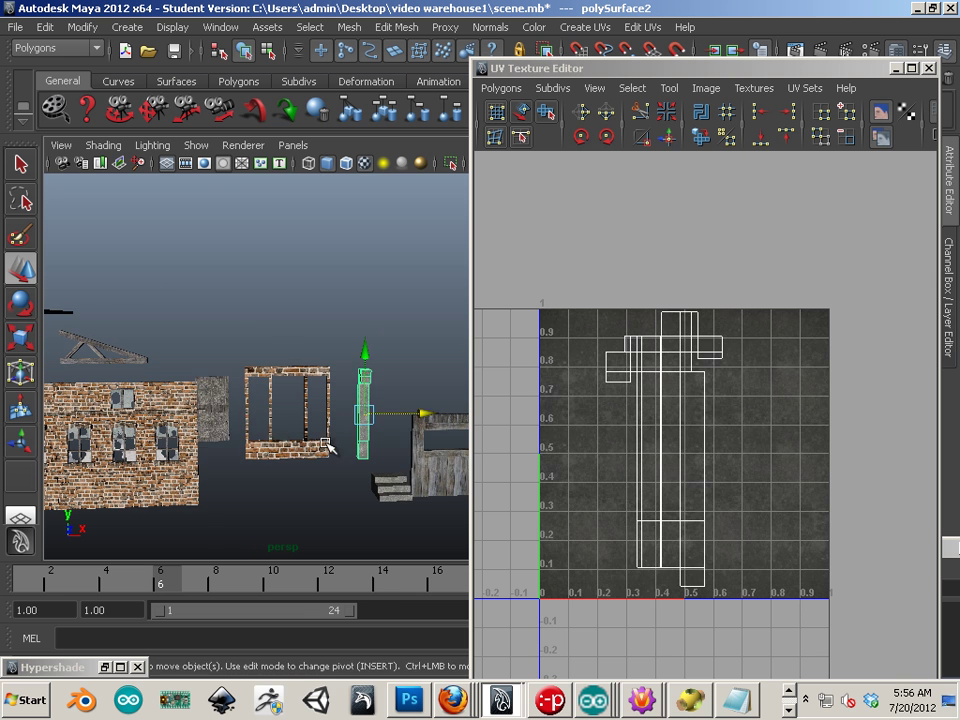
{"action": "left_click", "coordinate": [218, 414]}
{"action": "left_click_drag", "start_coordinate": [278, 407], "coordinate": [267, 349]}
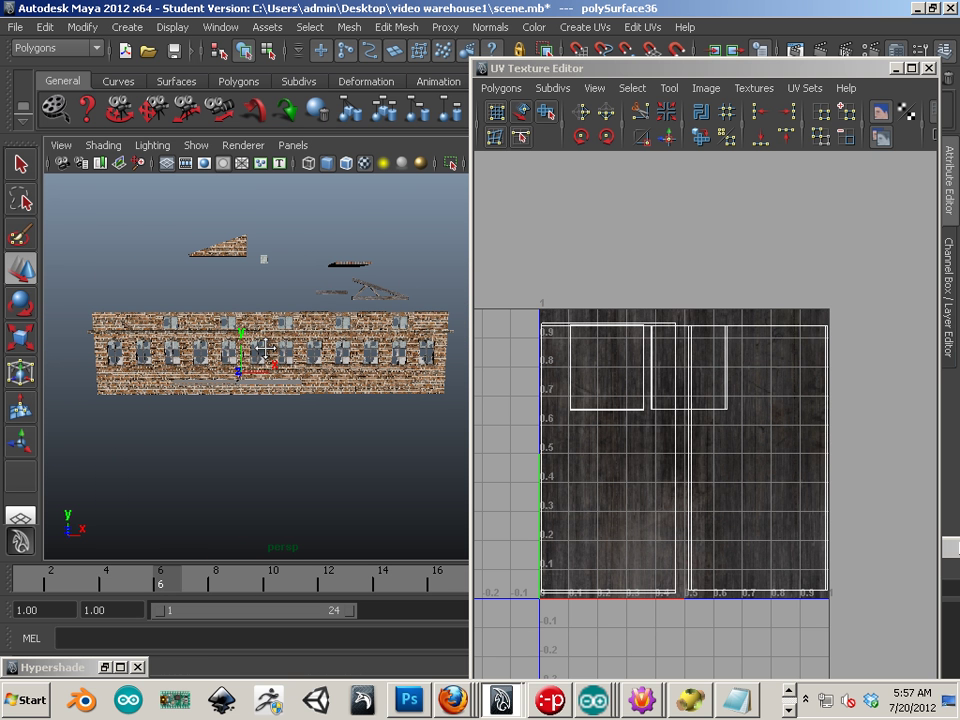
- Select all pieces of the long brick wall, group them, and name the group R_wall
{"action": "left_click_drag", "start_coordinate": [458, 418], "coordinate": [85, 315]}
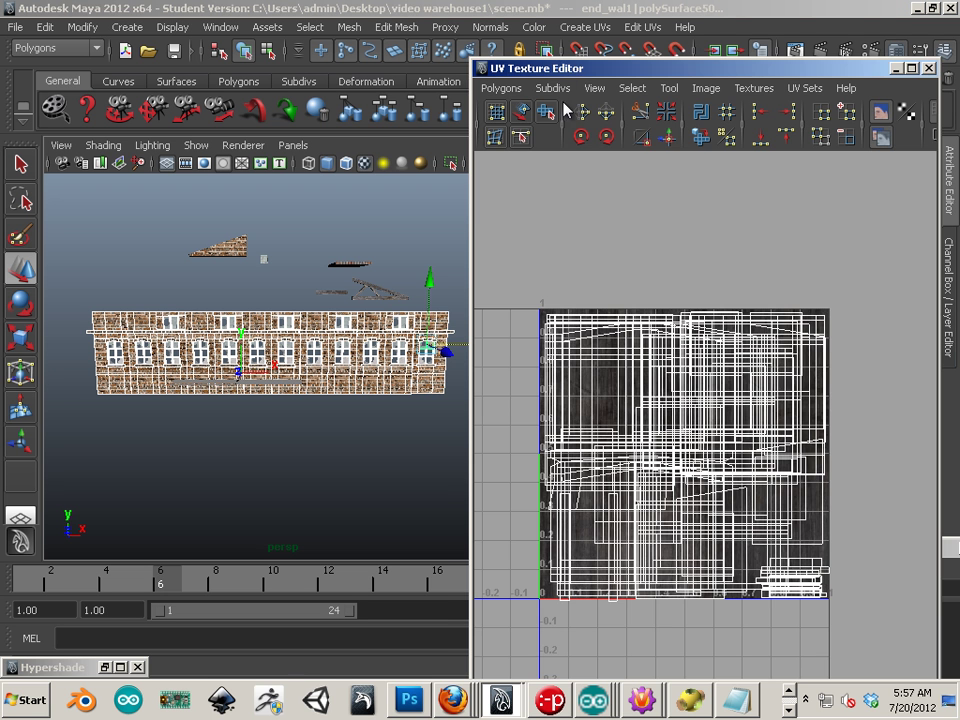
{"action": "left_click_drag", "start_coordinate": [567, 77], "coordinate": [540, 243]}
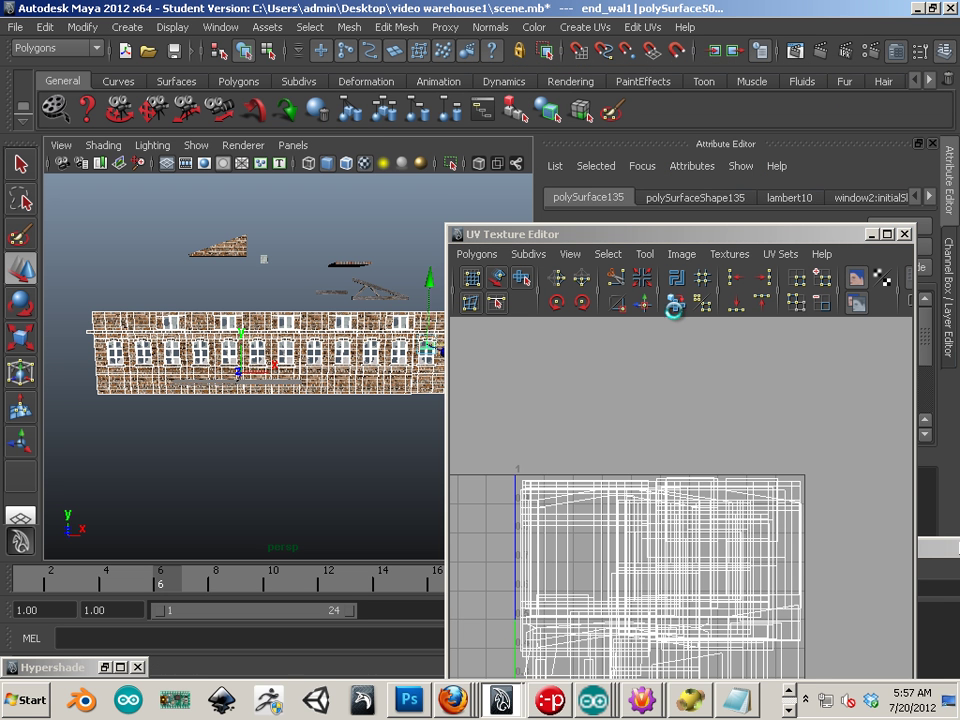
{"action": "key", "text": "Up"}
{"action": "left_click_drag", "start_coordinate": [664, 238], "coordinate": [718, 497]}
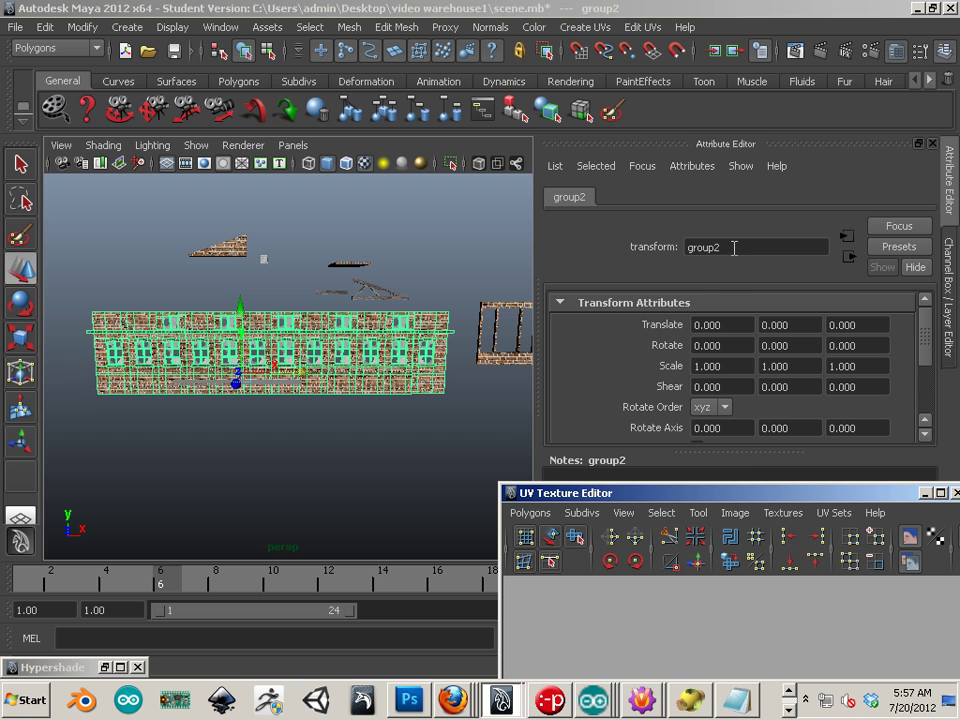
{"action": "double_click", "coordinate": [733, 246]}
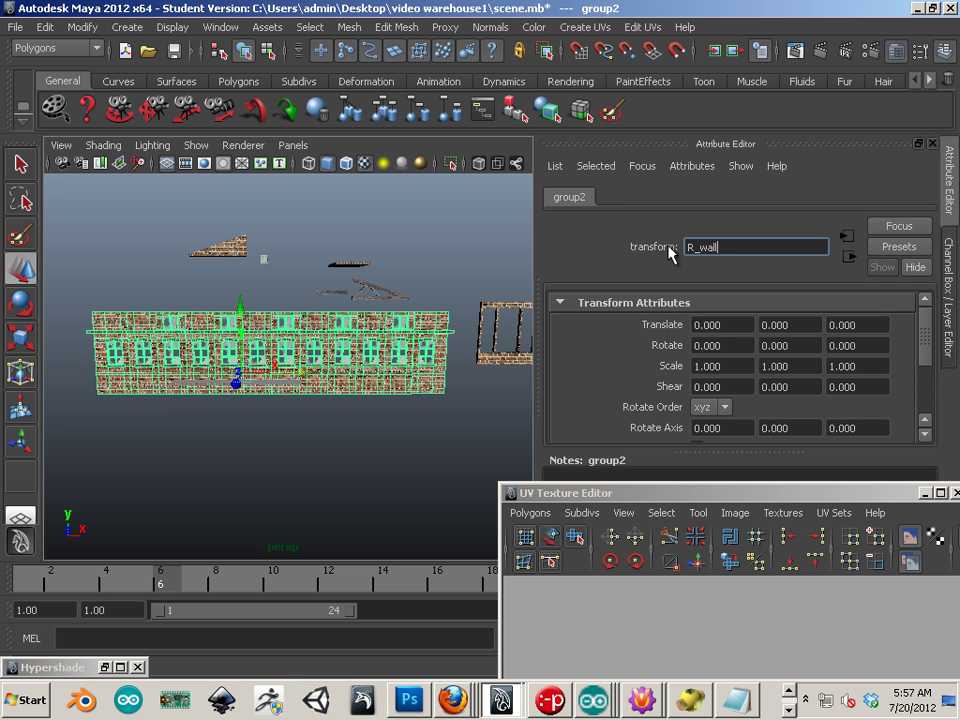
{"action": "key", "text": "Return"}
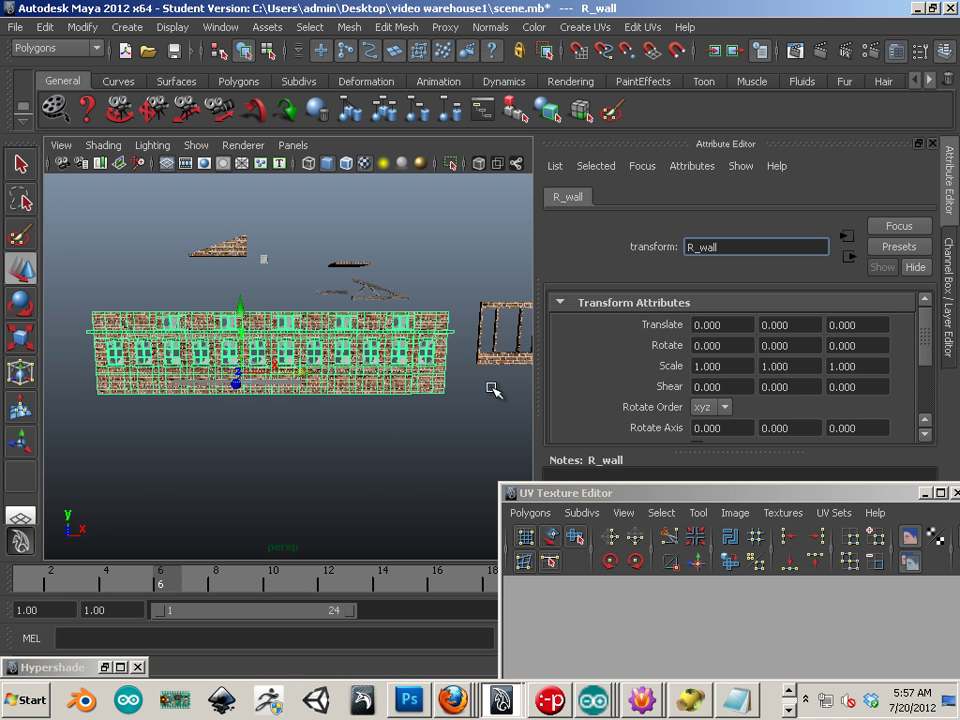
- Duplicate the R_wall group and move the copy along Z to -23.094 as the opposite side wall
{"action": "left_click_drag", "start_coordinate": [493, 389], "coordinate": [413, 482], "text": "alt"}
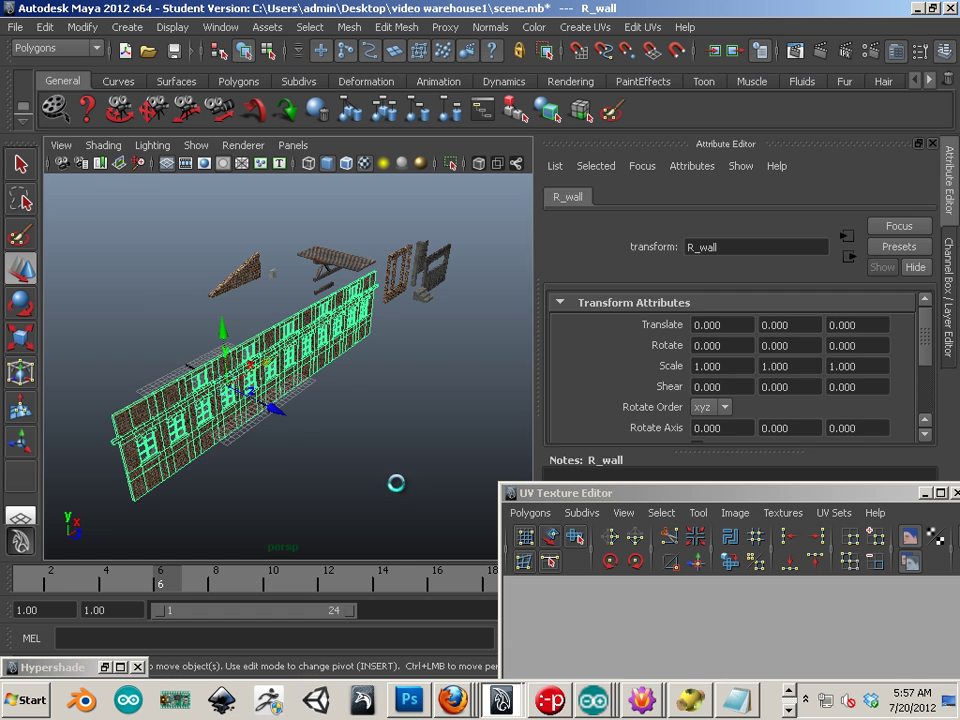
{"action": "key", "text": "ctrl+d"}
{"action": "left_click_drag", "start_coordinate": [278, 410], "coordinate": [400, 410]}
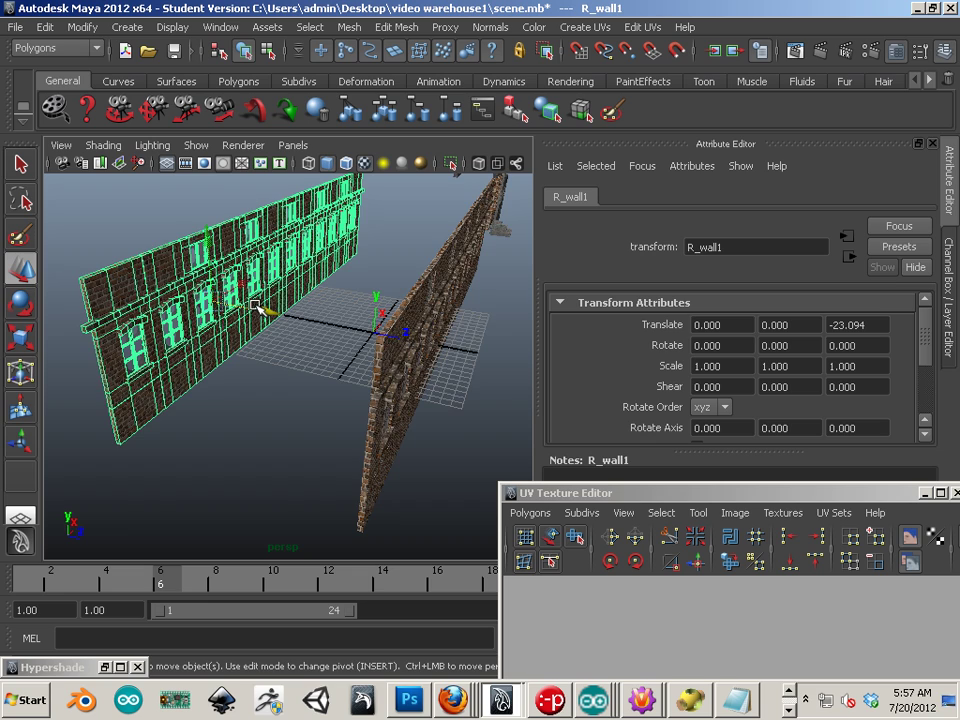
{"action": "left_click_drag", "start_coordinate": [370, 336], "coordinate": [384, 356], "text": "alt"}
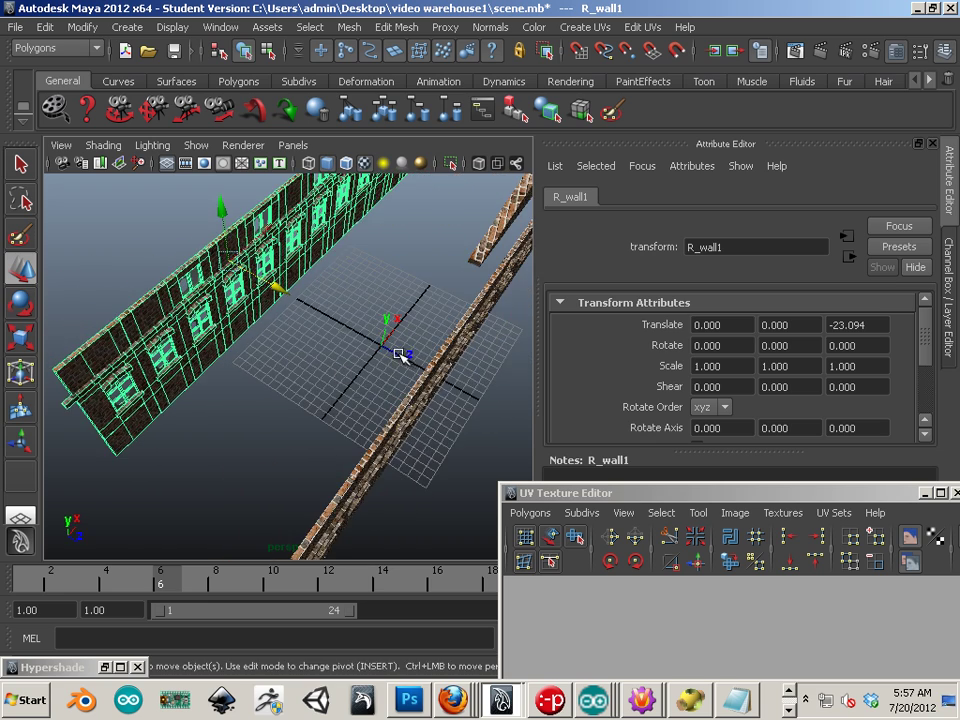
- Mirror the duplicated wall by setting its Z scale to -1, and deselect it
{"action": "left_click", "coordinate": [854, 369]}
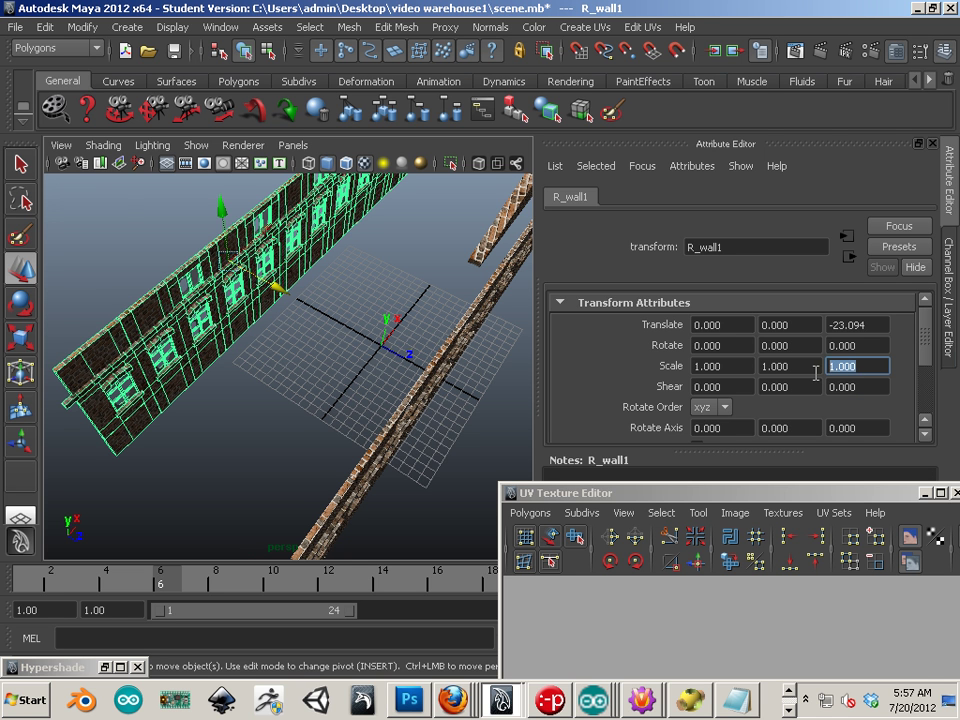
{"action": "type", "text": "-1"}
{"action": "key", "text": "Return"}
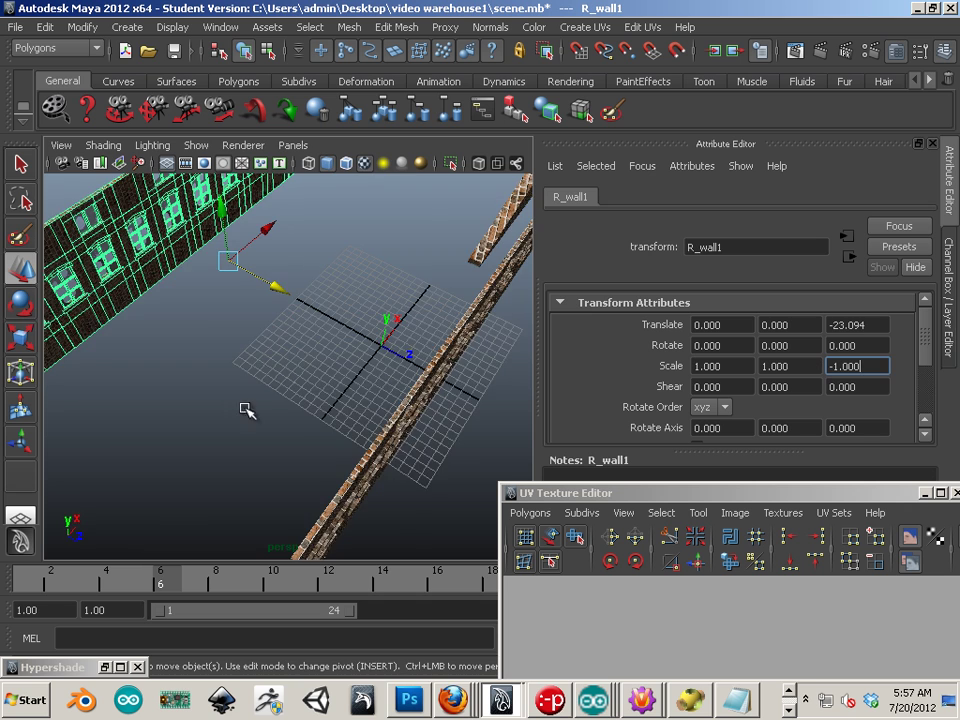
{"action": "left_click_drag", "start_coordinate": [245, 410], "coordinate": [334, 388], "text": "alt"}
{"action": "left_click", "coordinate": [383, 441]}
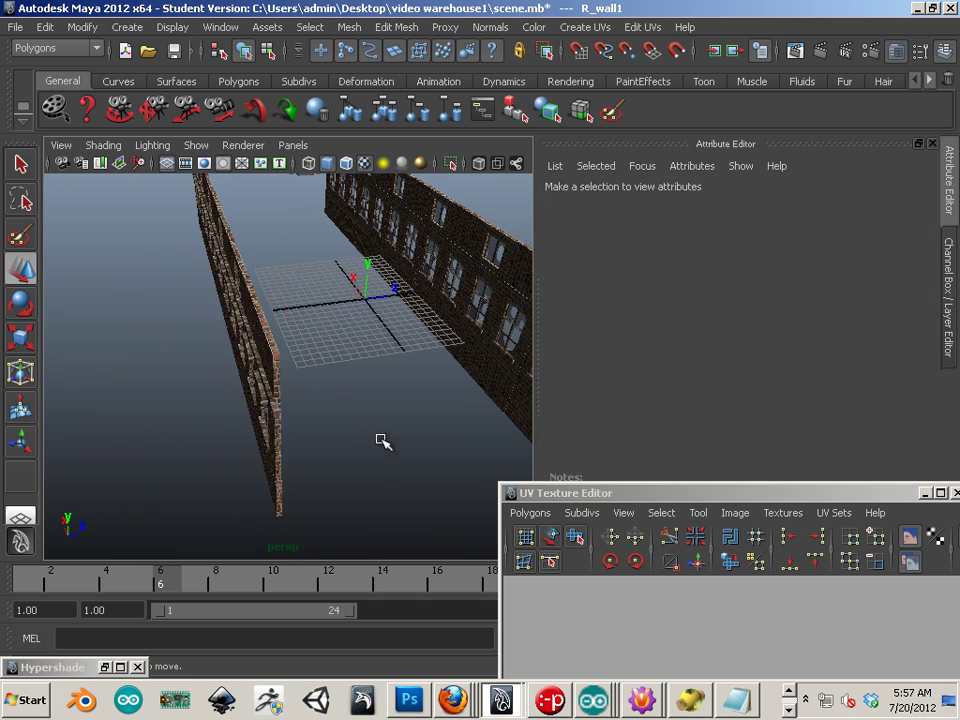
- Open the Outliner and position it clear of the lower edge so the scene's object list can be read
{"action": "left_click_drag", "start_coordinate": [383, 441], "coordinate": [403, 441], "text": "alt"}
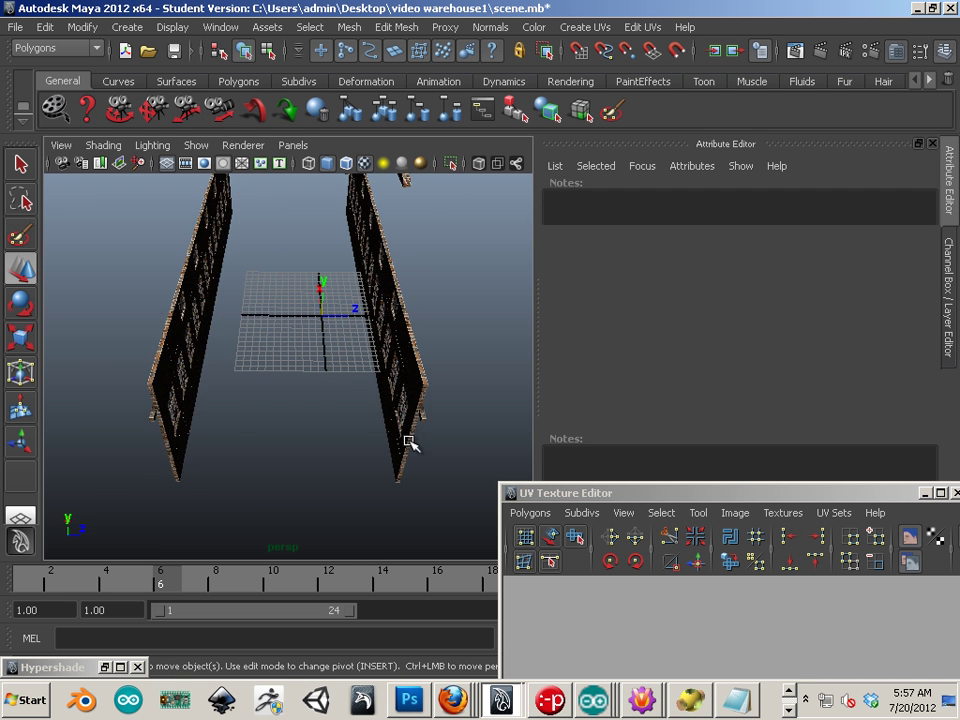
{"action": "left_click", "coordinate": [409, 443]}
{"action": "left_click_drag", "start_coordinate": [461, 499], "coordinate": [375, 497], "text": "alt"}
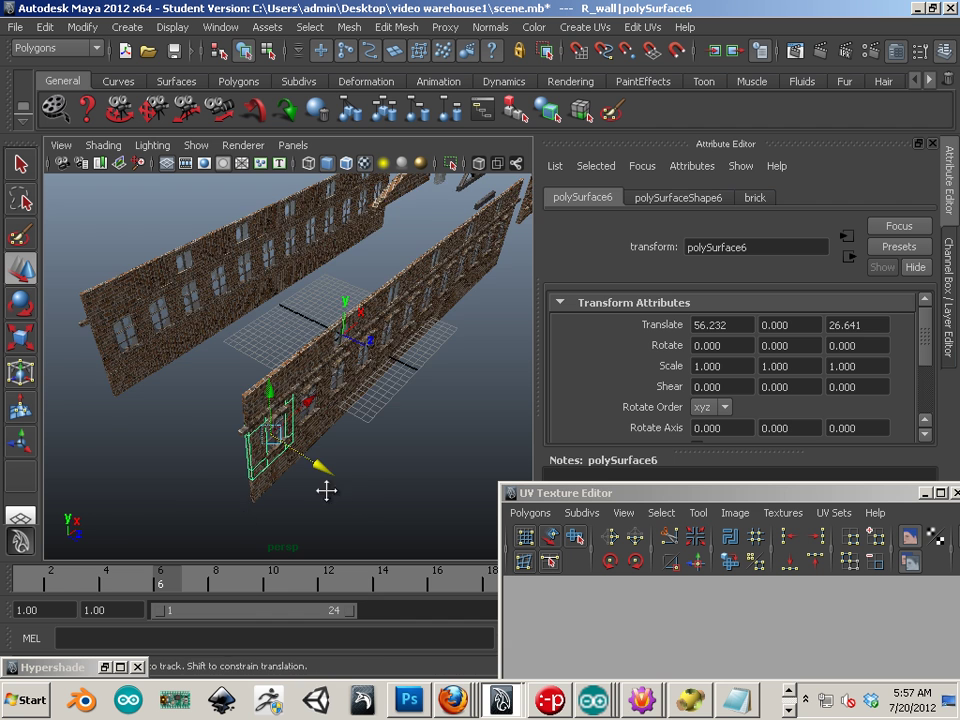
{"action": "left_click_drag", "start_coordinate": [326, 489], "coordinate": [230, 462], "text": "alt"}
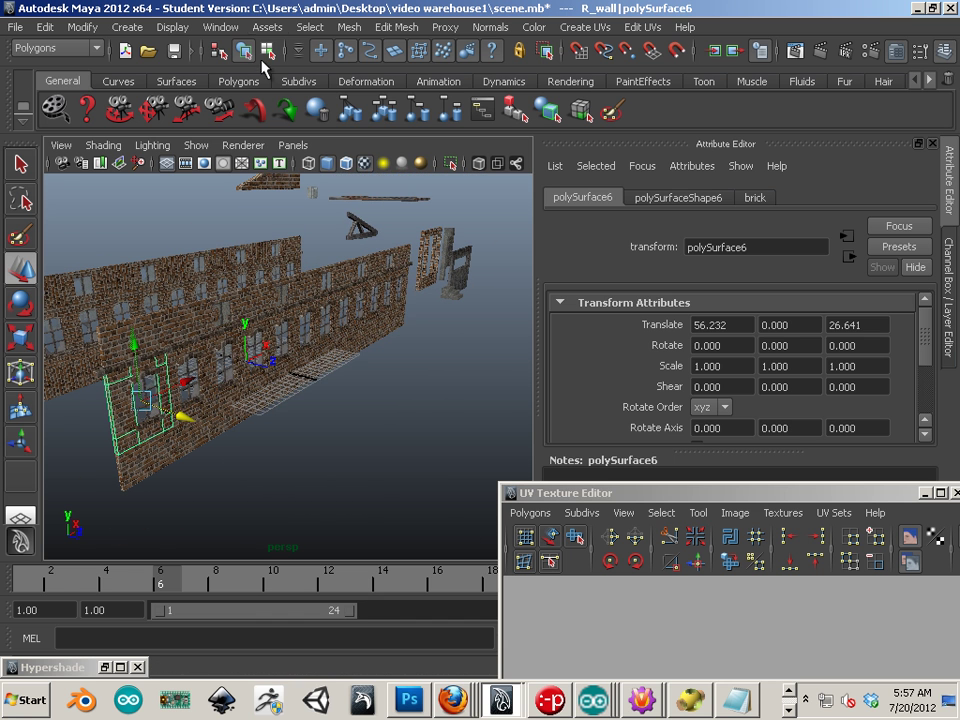
{"action": "left_click", "coordinate": [221, 27]}
{"action": "left_click", "coordinate": [255, 158]}
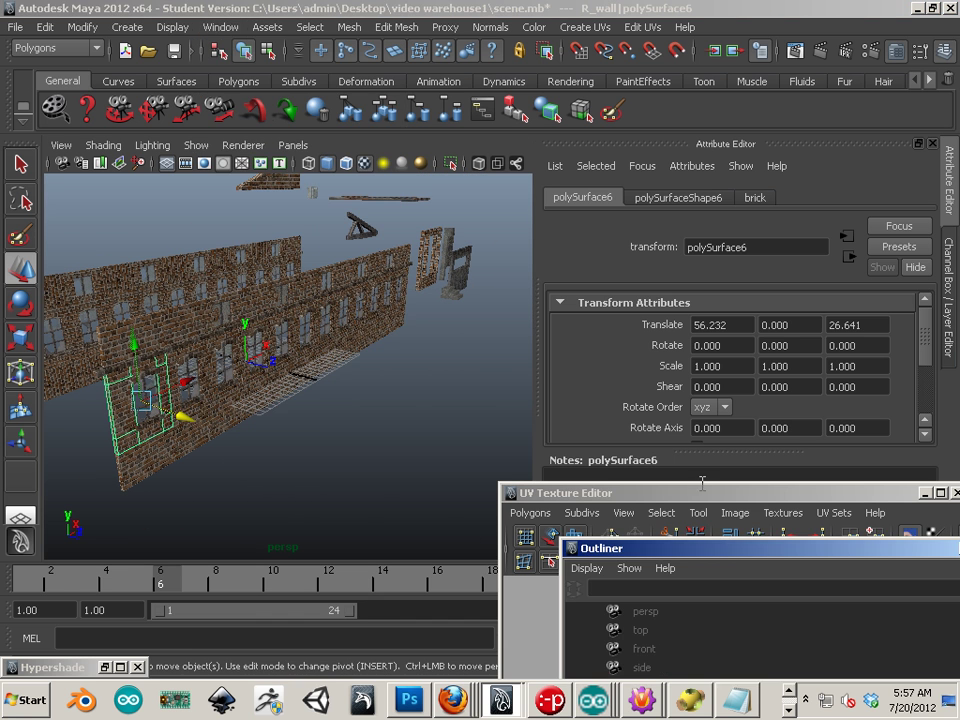
{"action": "left_click_drag", "start_coordinate": [720, 549], "coordinate": [506, 165]}
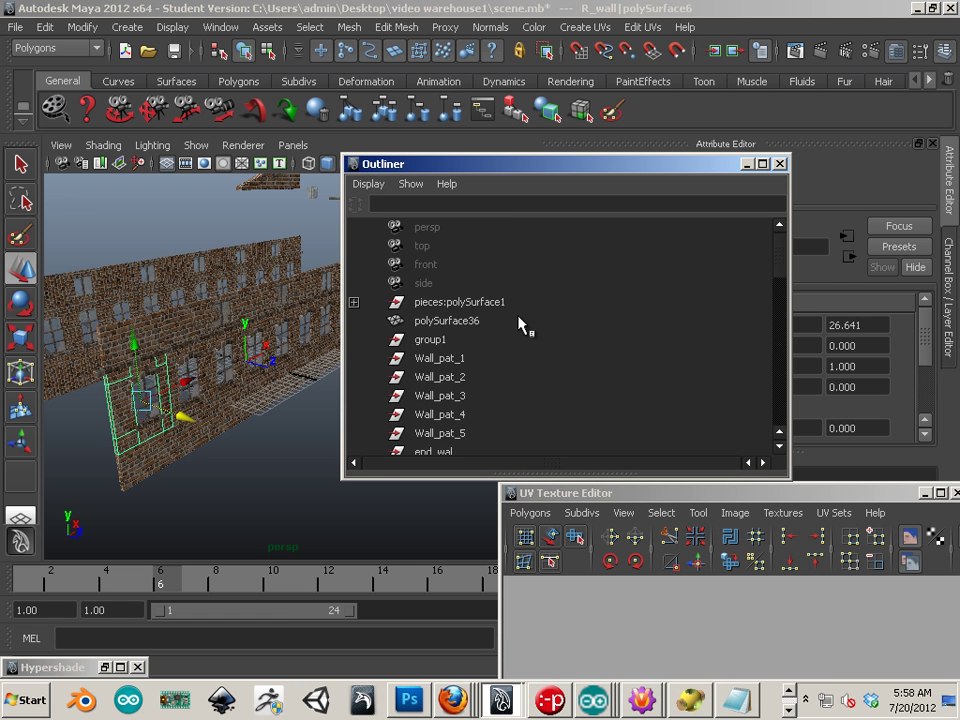
- Check which listed groups still contain geometry by selecting group1, Wall_pat_1, Wall_pat_3, end_wal and R_wall in turn
{"action": "scroll", "coordinate": [517, 345], "scroll_direction": "down", "scroll_amount": 3}
{"action": "scroll", "coordinate": [517, 345], "scroll_direction": "up", "scroll_amount": 3}
{"action": "left_click", "coordinate": [430, 342]}
{"action": "left_click", "coordinate": [439, 360]}
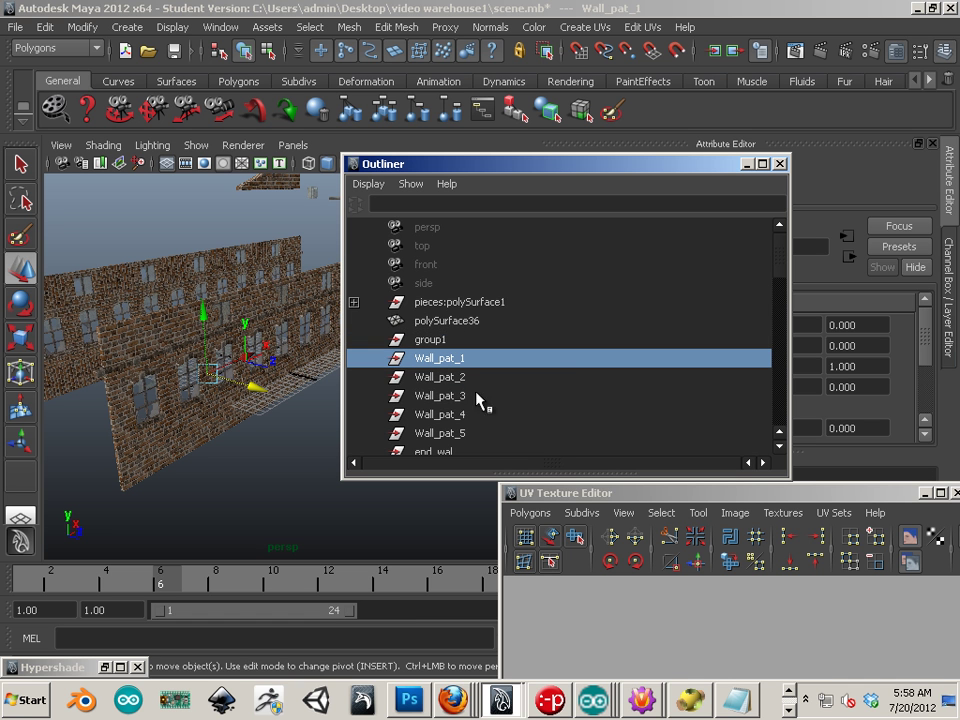
{"action": "left_click_drag", "start_coordinate": [418, 165], "coordinate": [636, 185]}
{"action": "left_click_drag", "start_coordinate": [315, 439], "coordinate": [281, 459], "text": "alt"}
{"action": "right_click_drag", "start_coordinate": [281, 459], "coordinate": [302, 457], "text": "alt"}
{"action": "middle_click_drag", "start_coordinate": [302, 457], "coordinate": [480, 472], "text": "alt"}
{"action": "left_click_drag", "start_coordinate": [480, 472], "coordinate": [353, 504], "text": "alt"}
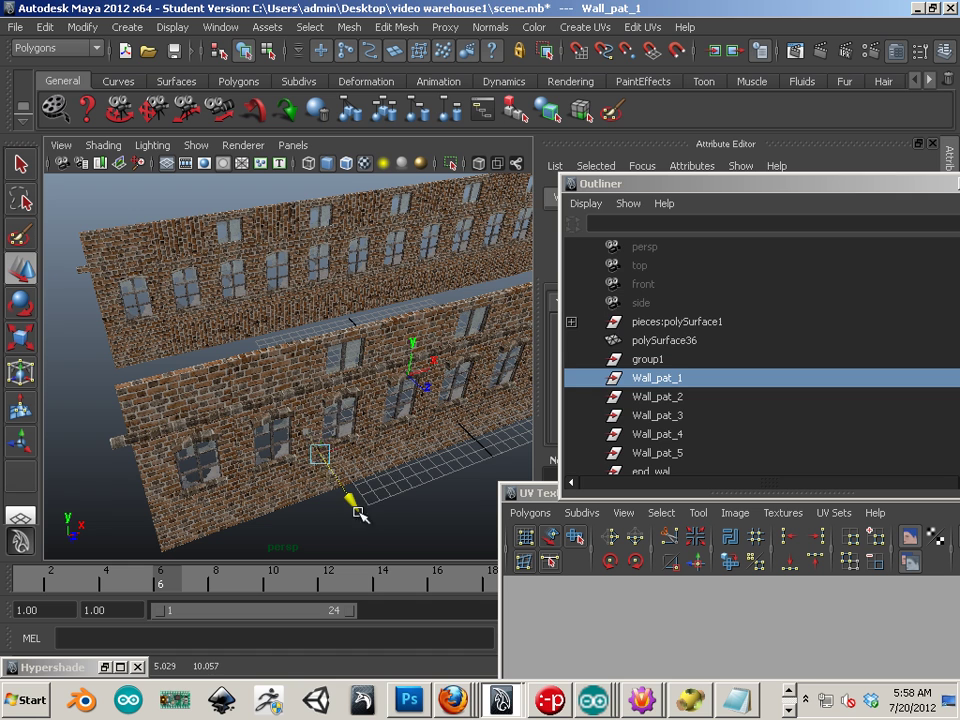
{"action": "left_click", "coordinate": [657, 415]}
{"action": "scroll", "coordinate": [436, 470], "scroll_direction": "up", "scroll_amount": 10}
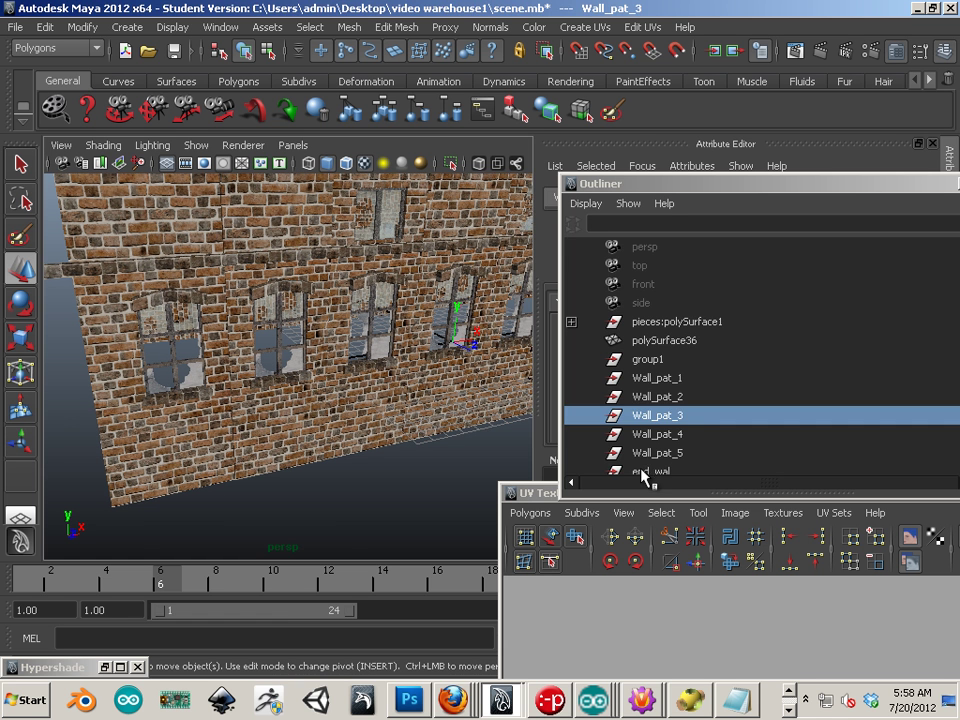
{"action": "left_click", "coordinate": [642, 470]}
{"action": "scroll", "coordinate": [651, 440], "scroll_direction": "down", "scroll_amount": 3}
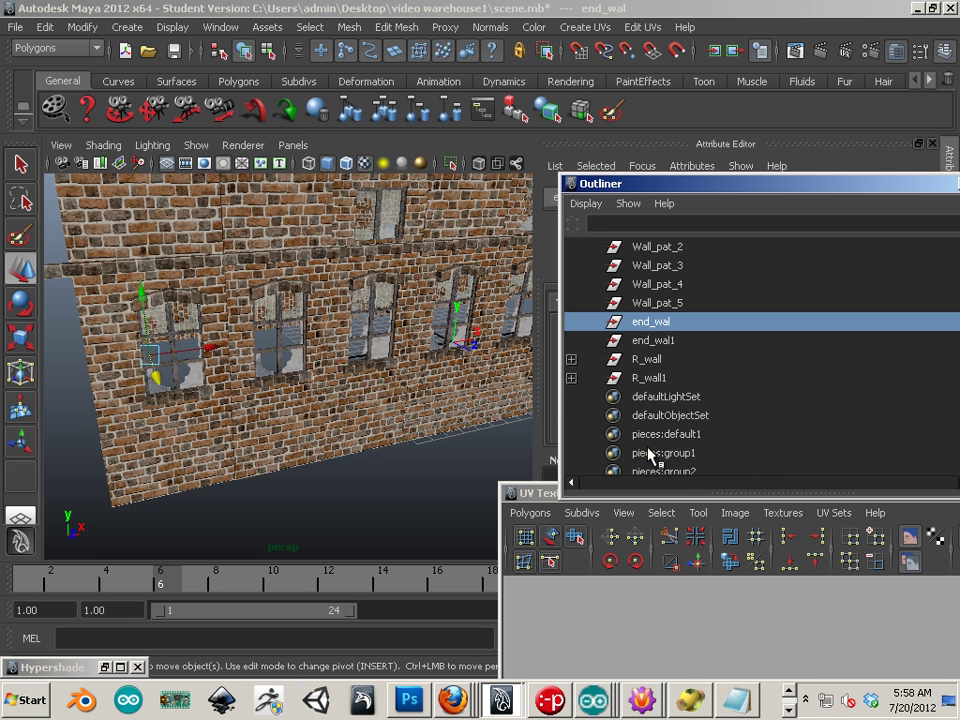
{"action": "left_click", "coordinate": [655, 361]}
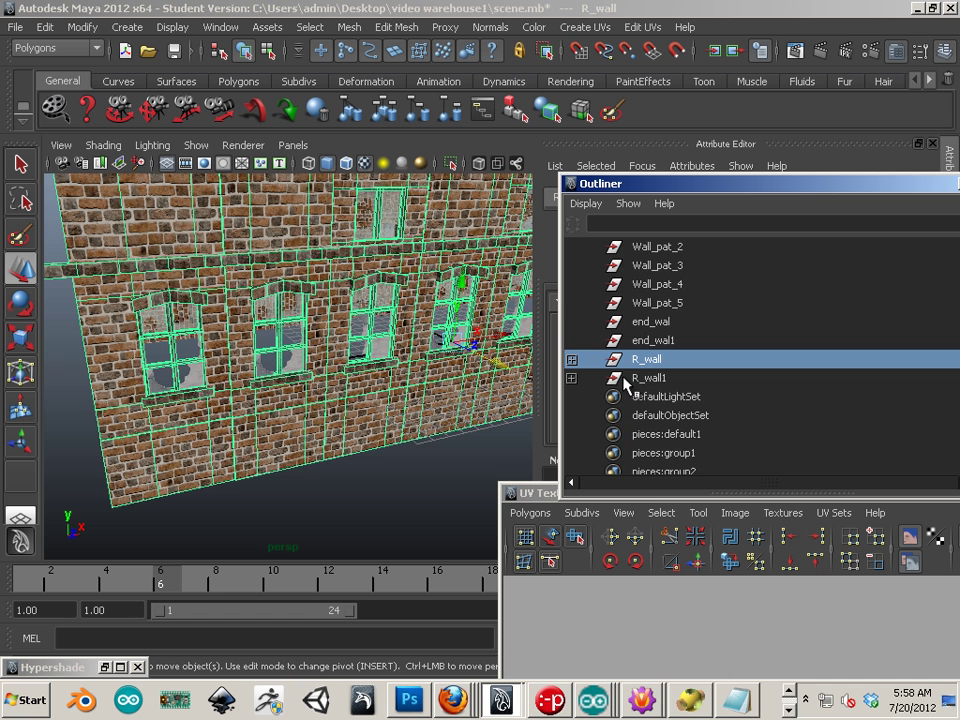
{"action": "scroll", "coordinate": [633, 383], "scroll_direction": "up", "scroll_amount": 3}
- Delete the empty groups Wall_pat_1 through Wall_pat_5, end_wal and end_wal1 from the scene
{"action": "left_click", "coordinate": [650, 380]}
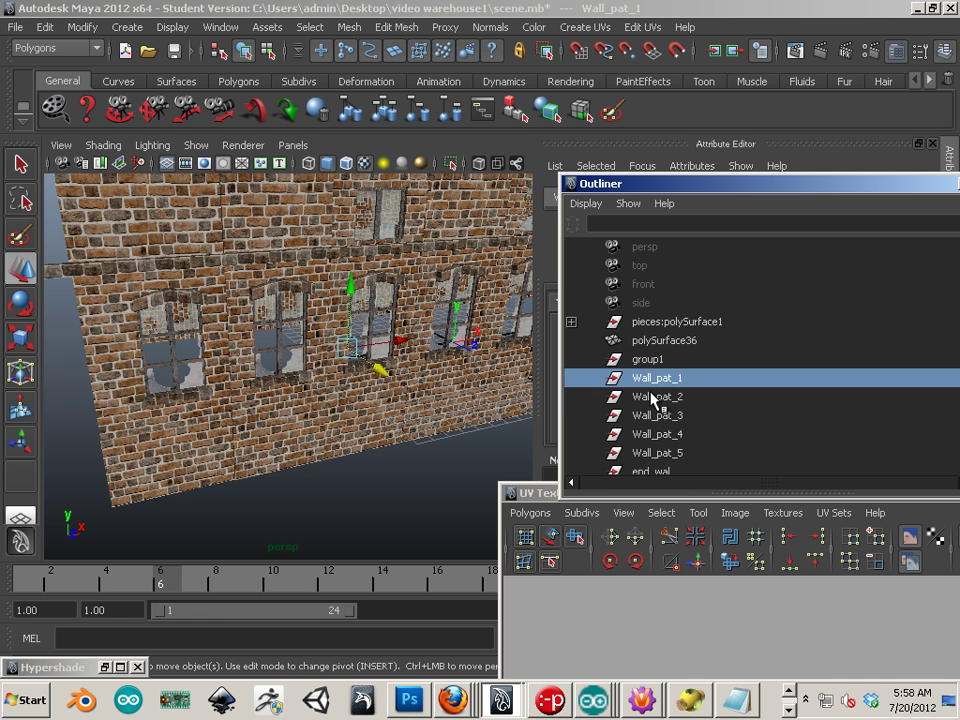
{"action": "left_click", "coordinate": [655, 400], "text": "shift"}
{"action": "left_click", "coordinate": [663, 434], "text": "shift"}
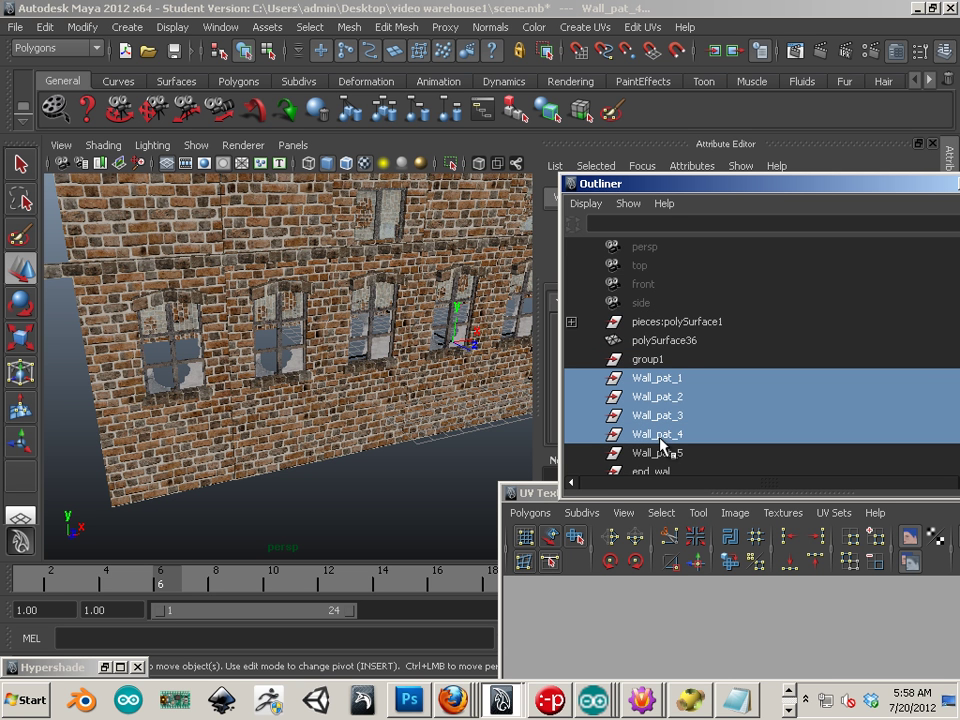
{"action": "scroll", "coordinate": [665, 440], "scroll_direction": "down", "scroll_amount": 3}
{"action": "left_click", "coordinate": [664, 303], "text": "shift"}
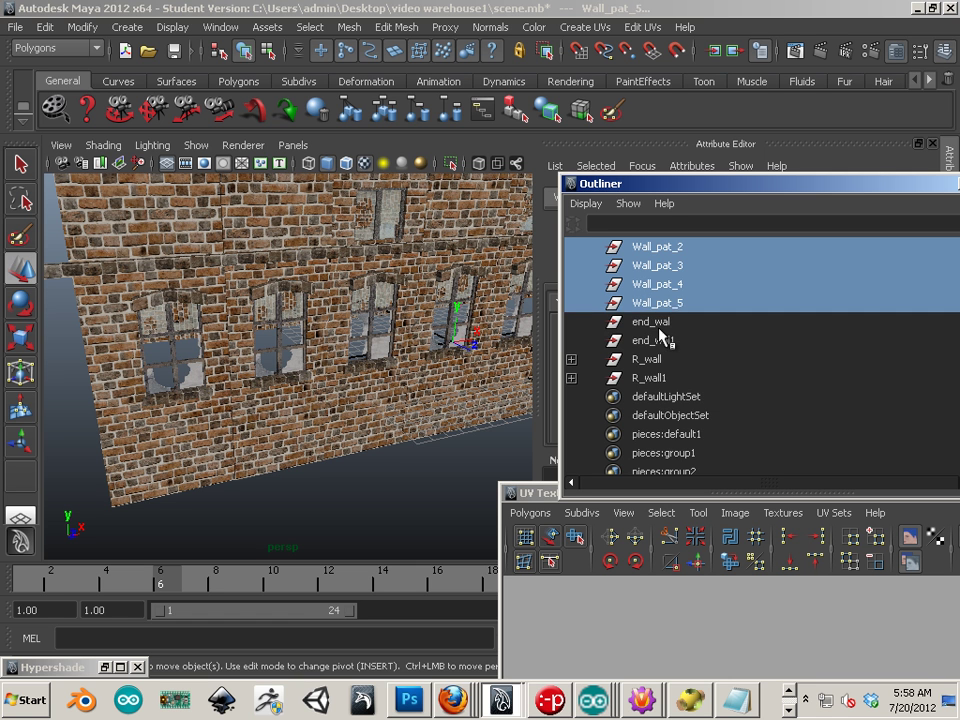
{"action": "left_click", "coordinate": [660, 322], "text": "shift"}
{"action": "left_click", "coordinate": [660, 340], "text": "shift"}
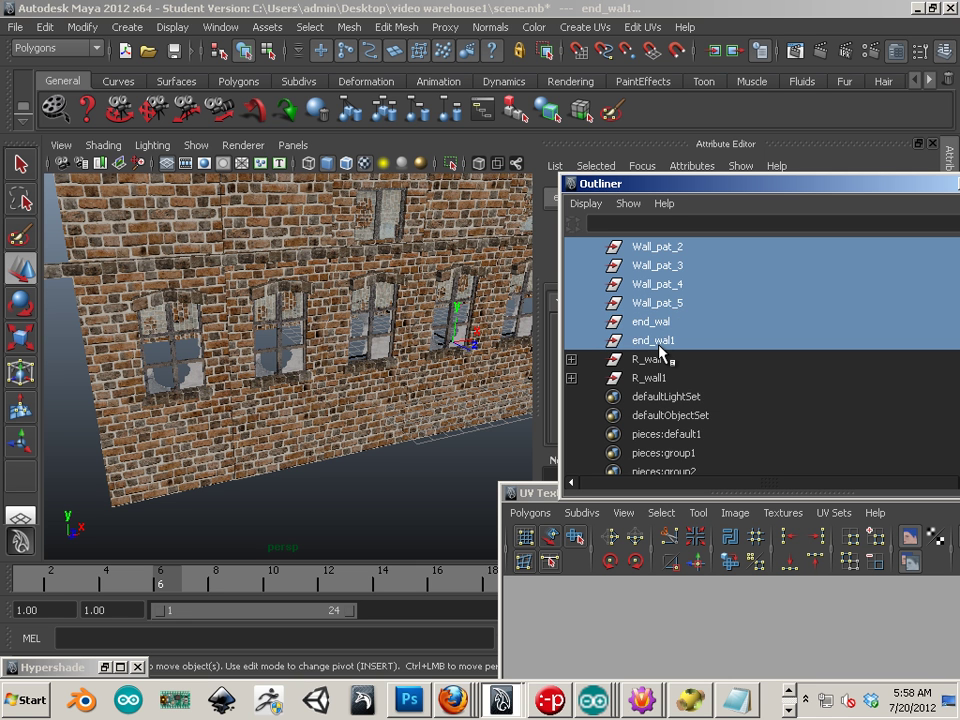
{"action": "scroll", "coordinate": [660, 350], "scroll_direction": "down", "scroll_amount": 3}
- Select the pieces of the near wall's section with two lower windows and one upper window, including its ledge
{"action": "left_click_drag", "start_coordinate": [336, 282], "coordinate": [362, 439], "text": "alt"}
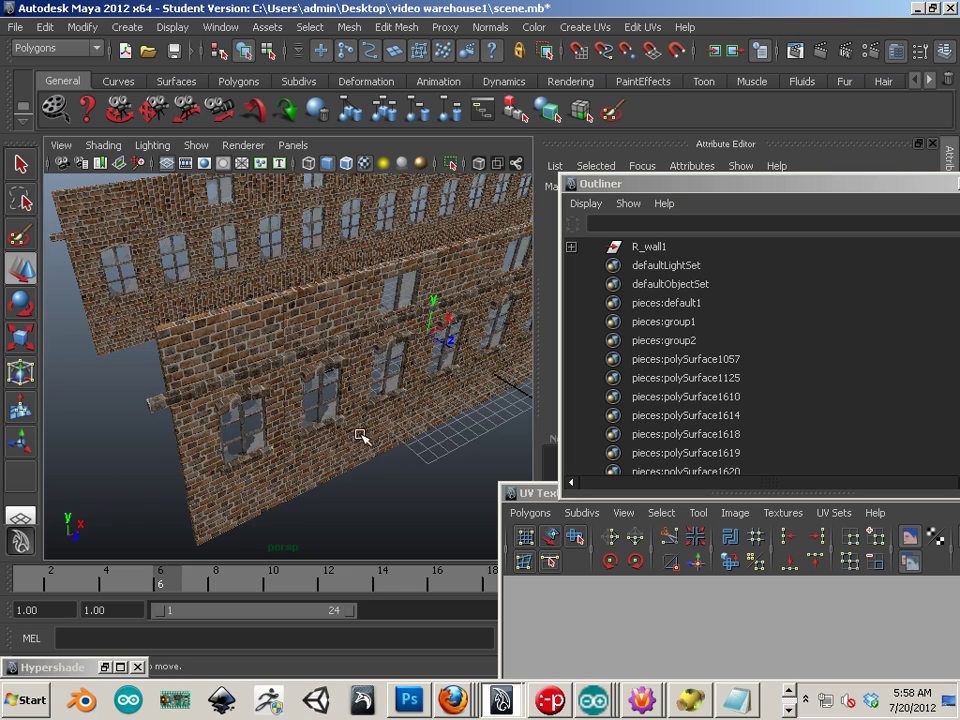
{"action": "left_click", "coordinate": [331, 426]}
{"action": "left_click", "coordinate": [327, 465]}
{"action": "left_click_drag", "start_coordinate": [369, 547], "coordinate": [299, 545], "text": "alt"}
{"action": "left_click", "coordinate": [202, 312]}
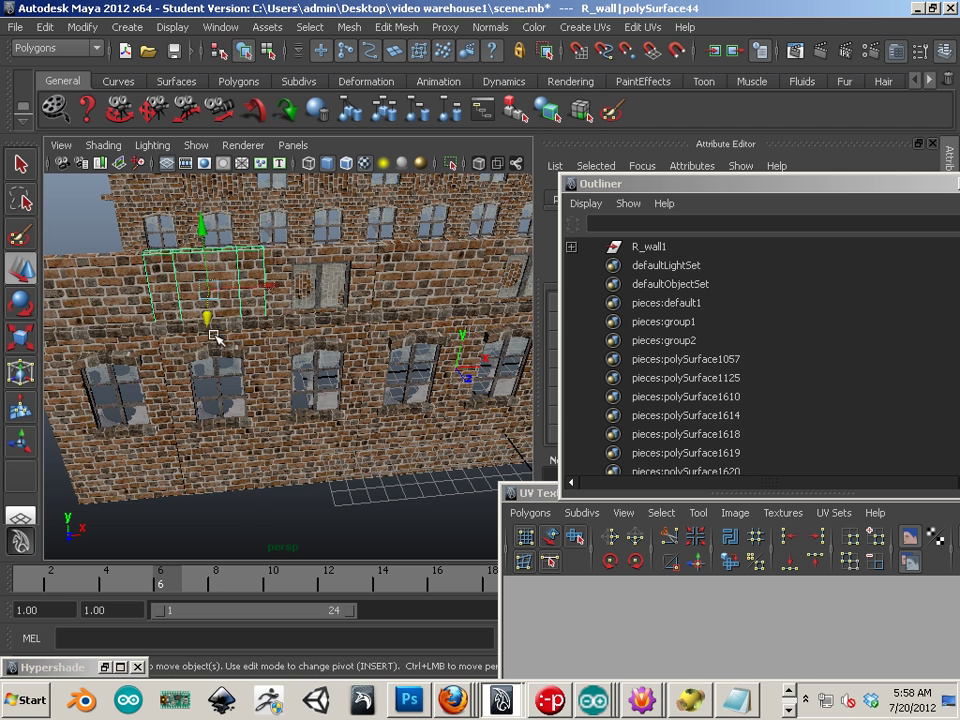
{"action": "left_click", "coordinate": [234, 330], "text": "shift"}
{"action": "left_click", "coordinate": [231, 357], "text": "shift"}
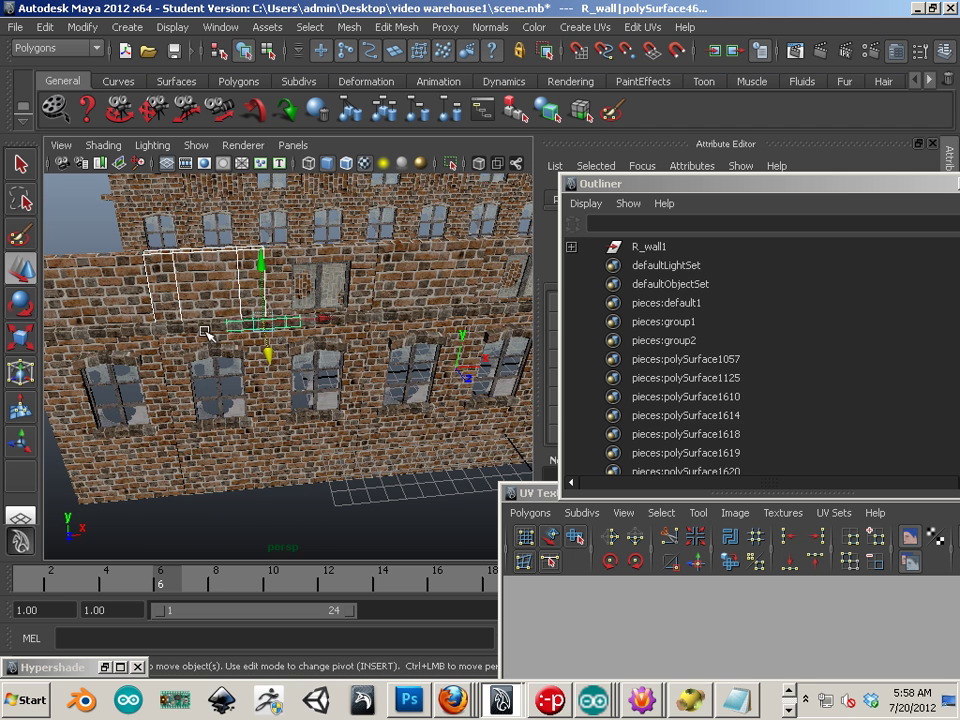
{"action": "scroll", "coordinate": [201, 343], "scroll_direction": "down", "scroll_amount": 5}
{"action": "left_click_drag", "start_coordinate": [199, 354], "coordinate": [318, 438], "text": "alt"}
{"action": "scroll", "coordinate": [280, 438], "scroll_direction": "up", "scroll_amount": 4}
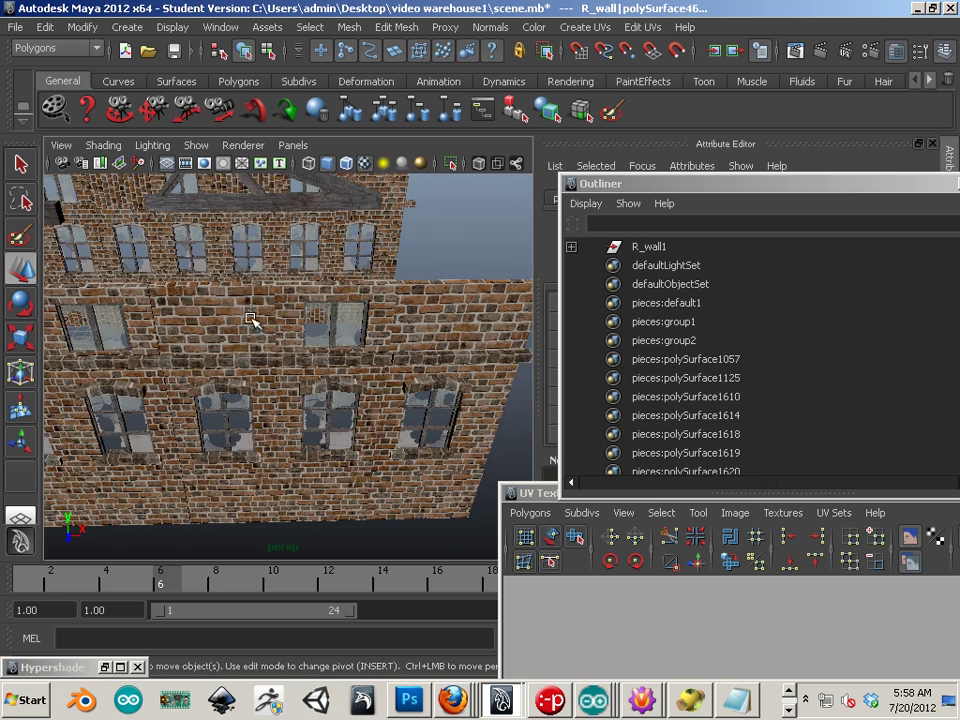
{"action": "left_click", "coordinate": [244, 434]}
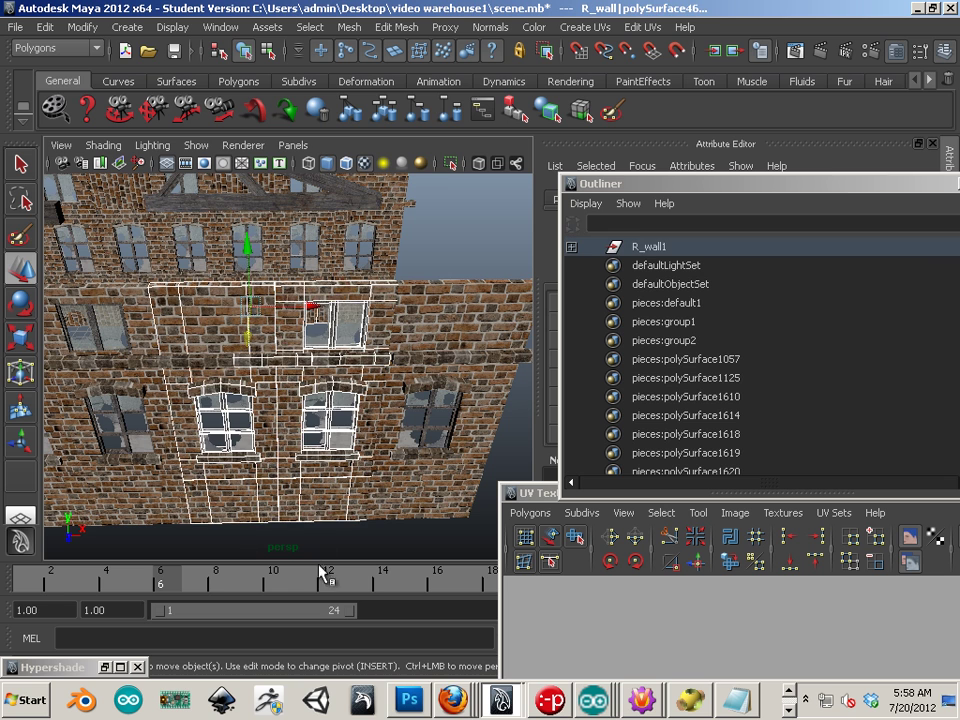
{"action": "left_click", "coordinate": [218, 372], "text": "shift"}
- Duplicate the selected wall section and move the copy along X past the end of the long wall
{"action": "middle_click_drag", "start_coordinate": [354, 410], "coordinate": [325, 418], "text": "alt"}
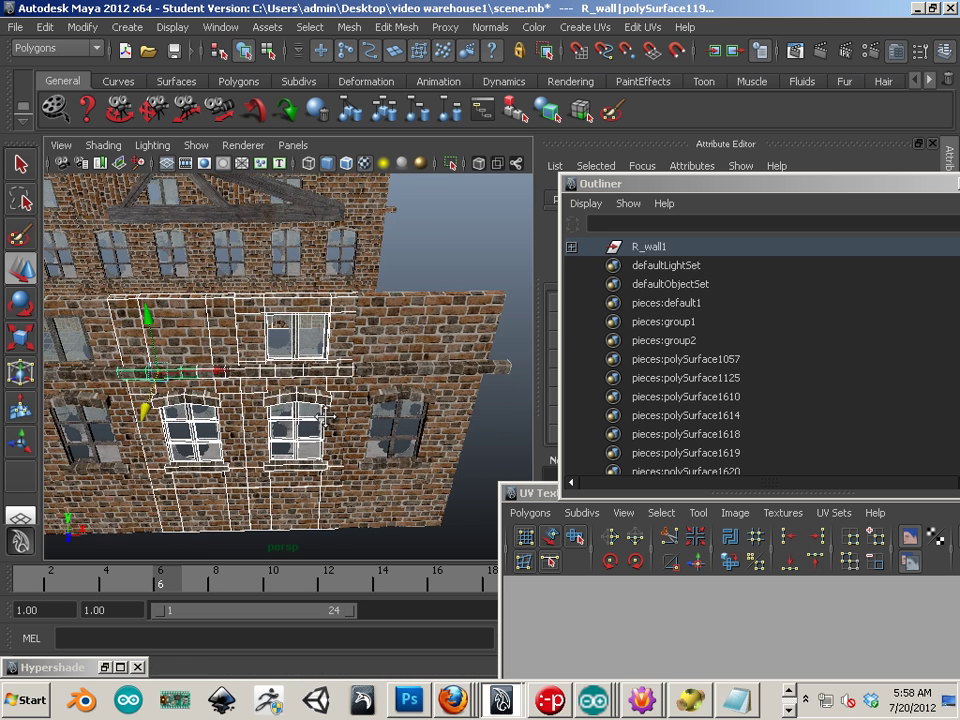
{"action": "left_click_drag", "start_coordinate": [328, 467], "coordinate": [328, 456], "text": "alt"}
{"action": "scroll", "coordinate": [327, 458], "scroll_direction": "down", "scroll_amount": 3}
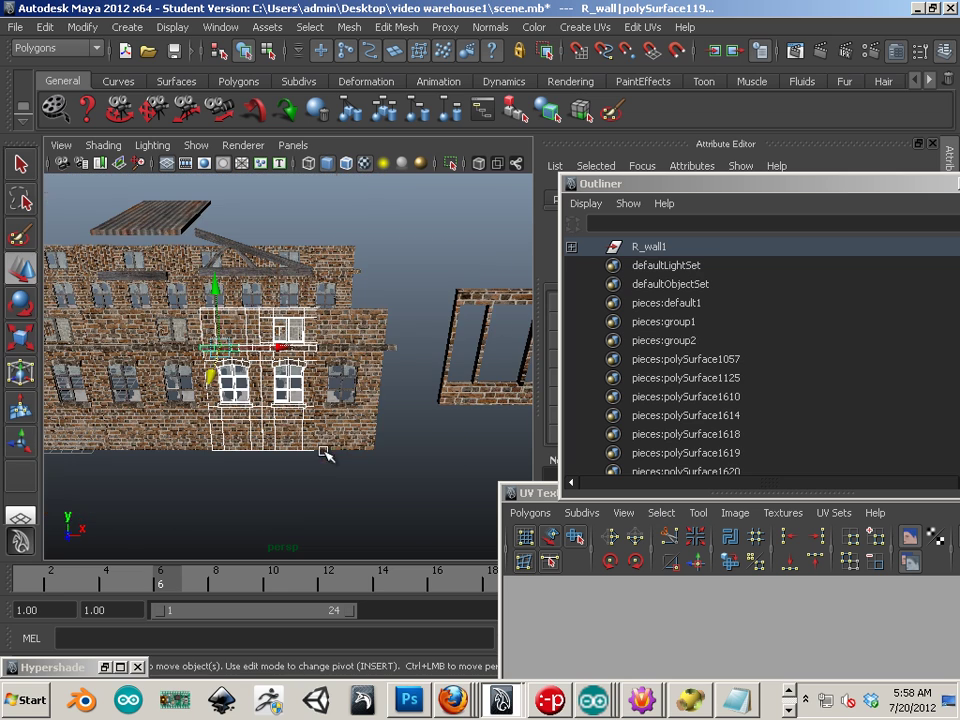
{"action": "left_click", "coordinate": [321, 375]}
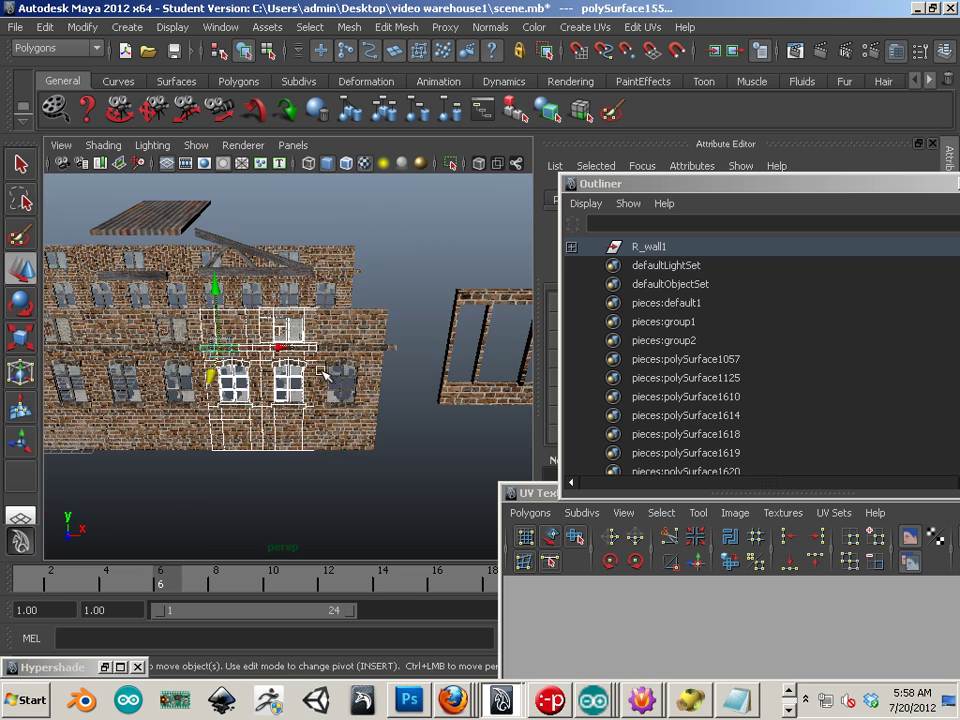
{"action": "left_click_drag", "start_coordinate": [321, 375], "coordinate": [496, 417]}
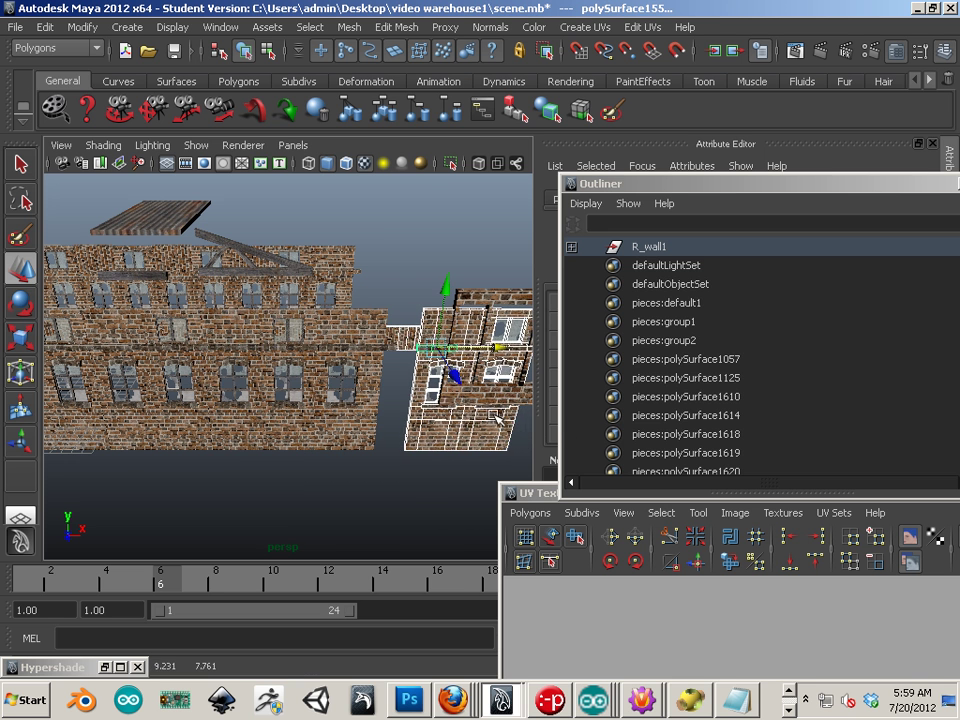
- Delete the stray duplicated brick pieces lying beyond the end of the opposite wall
{"action": "left_click_drag", "start_coordinate": [457, 333], "coordinate": [322, 447], "text": "alt"}
{"action": "left_click_drag", "start_coordinate": [411, 281], "coordinate": [364, 317]}
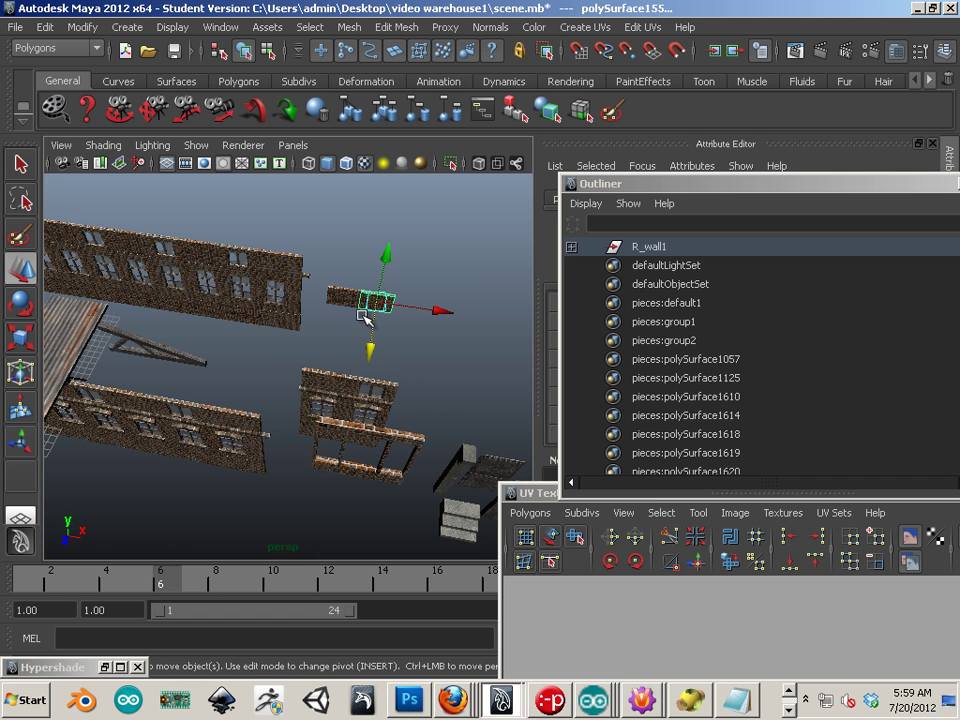
{"action": "left_click_drag", "start_coordinate": [457, 274], "coordinate": [346, 331]}
{"action": "key", "text": "Delete"}
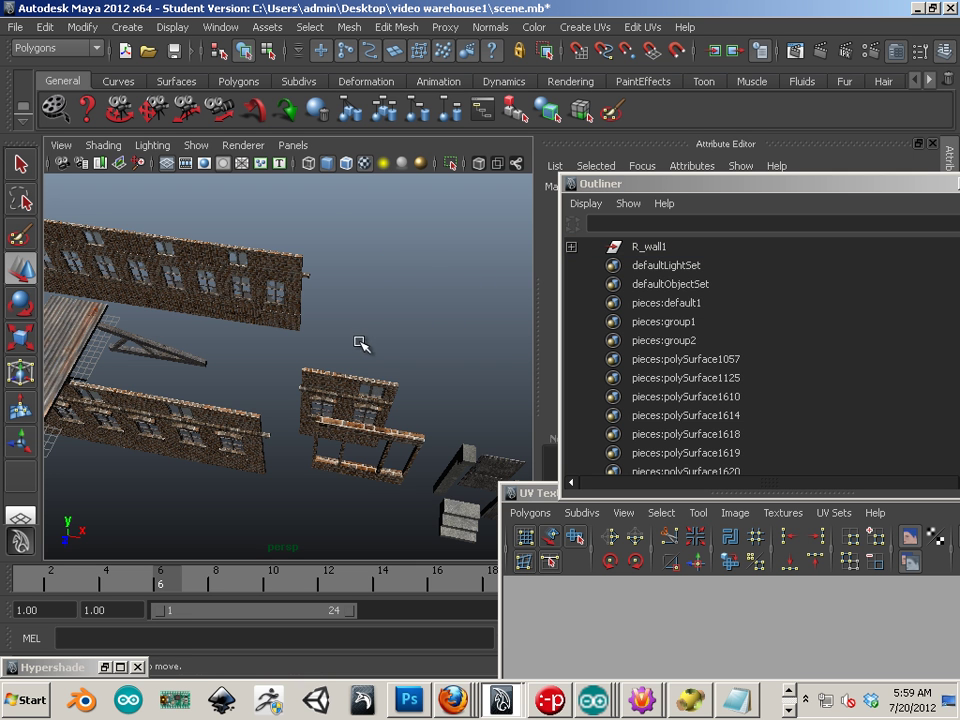
- In the top view, group the pieces of the duplicated wall section and center the group's pivot
{"action": "middle_click_drag", "start_coordinate": [362, 344], "coordinate": [390, 270], "text": "alt"}
{"action": "key", "text": "space"}
{"action": "key", "text": "space"}
{"action": "scroll", "coordinate": [355, 275], "scroll_direction": "down", "scroll_amount": 12}
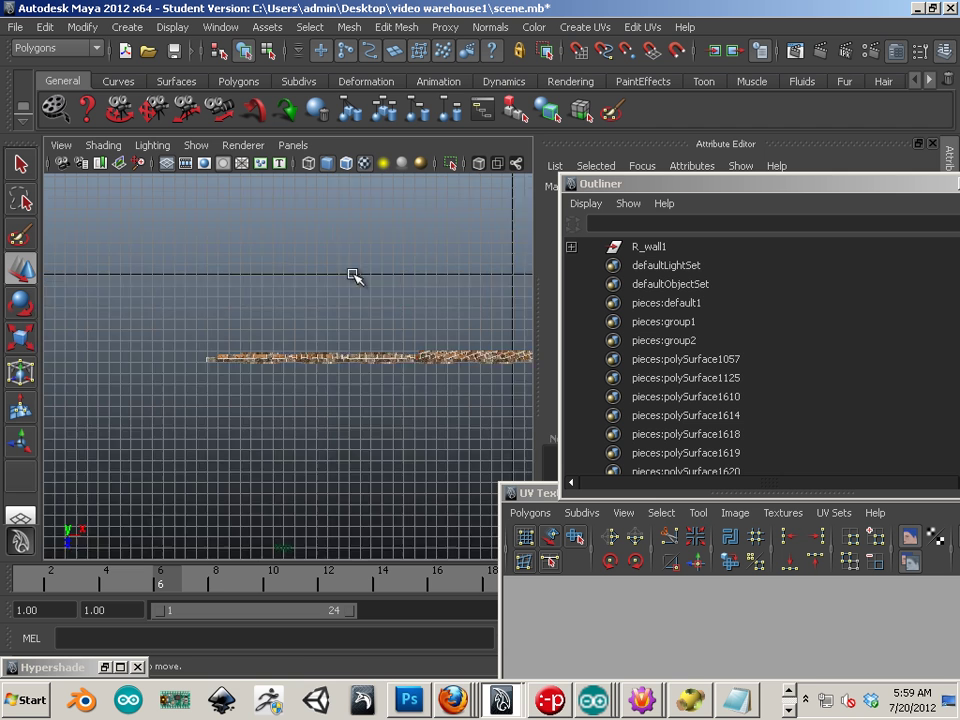
{"action": "middle_click_drag", "start_coordinate": [389, 283], "coordinate": [193, 374], "text": "alt"}
{"action": "middle_click_drag", "start_coordinate": [317, 371], "coordinate": [180, 309], "text": "alt"}
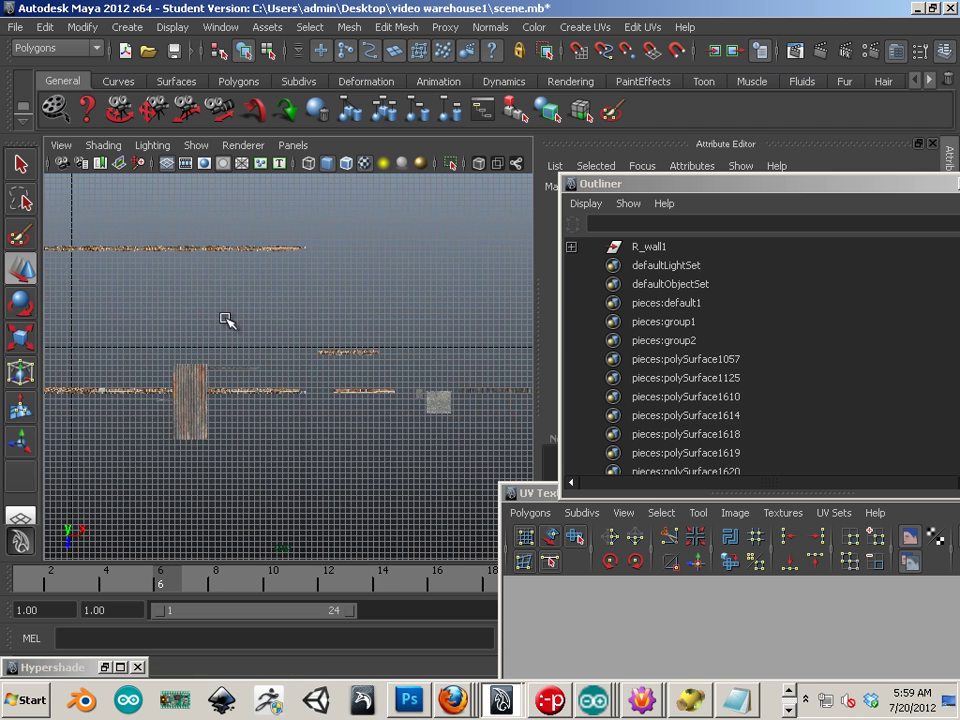
{"action": "right_click_drag", "start_coordinate": [235, 322], "coordinate": [460, 398], "text": "alt"}
{"action": "middle_click_drag", "start_coordinate": [432, 394], "coordinate": [337, 400], "text": "alt"}
{"action": "left_click_drag", "start_coordinate": [230, 273], "coordinate": [446, 369]}
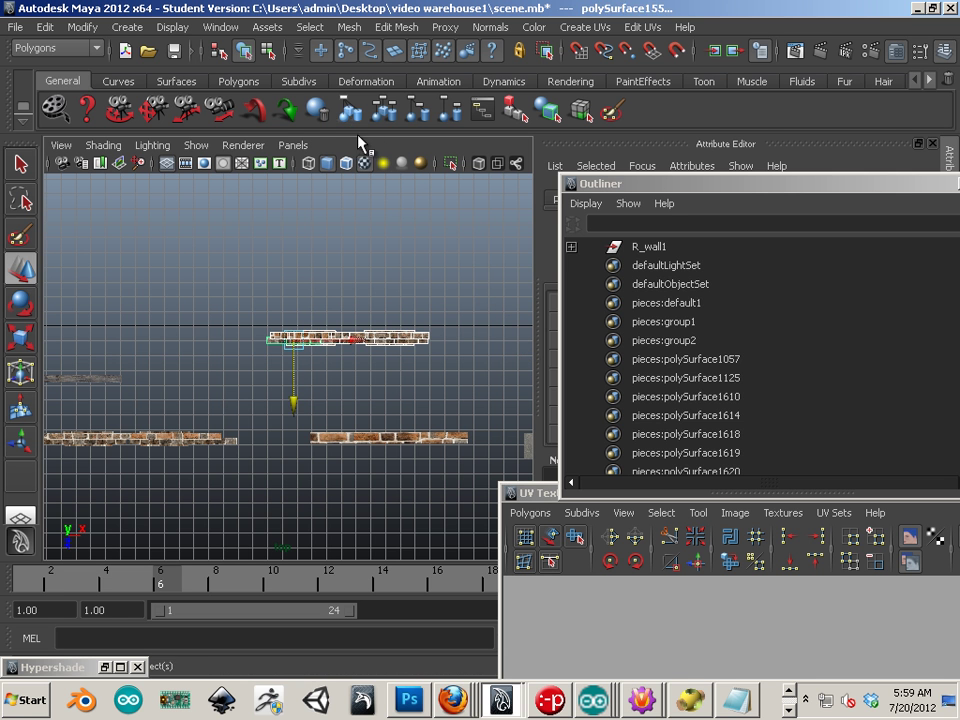
{"action": "key", "text": "ctrl+g"}
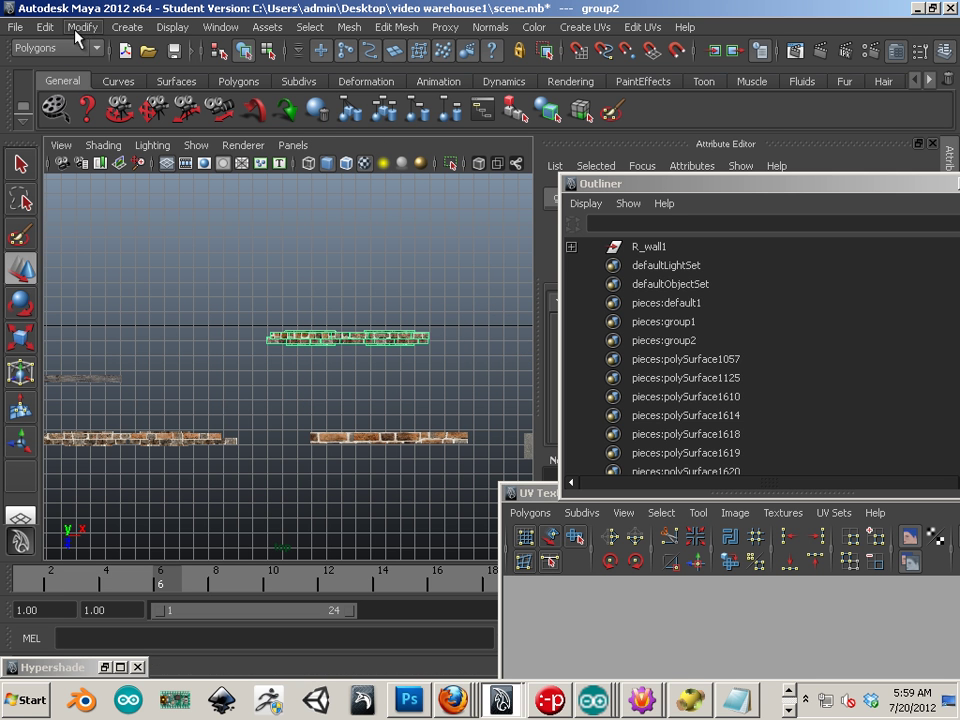
{"action": "left_click", "coordinate": [78, 28]}
{"action": "left_click", "coordinate": [107, 214]}
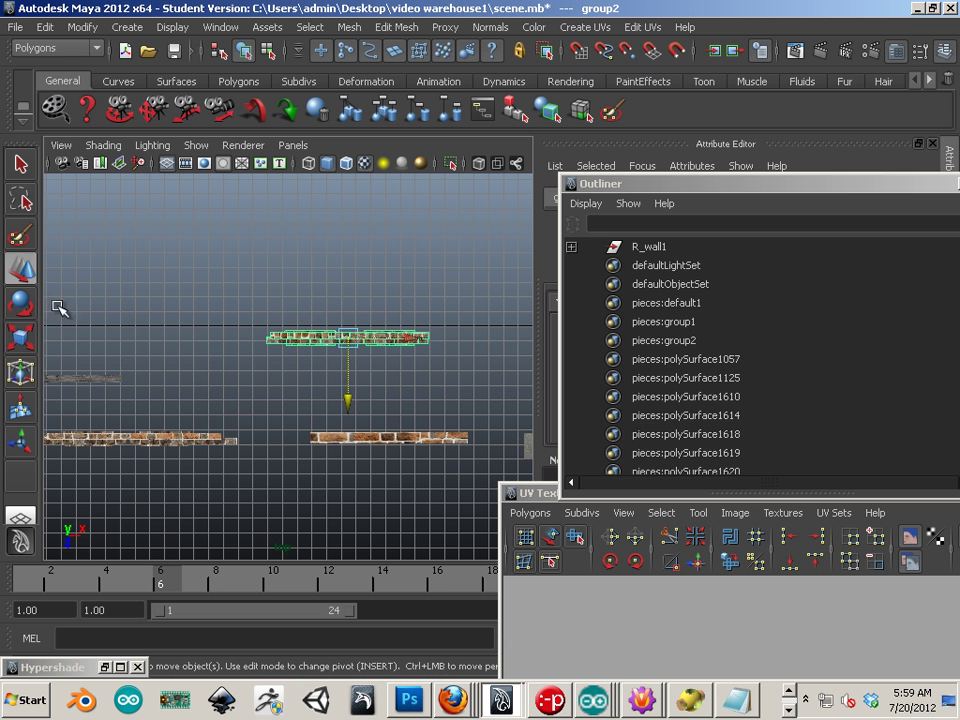
- Rotate the grouped wall section to 90 degrees around Y so it runs perpendicular to the long walls
{"action": "key", "text": "e"}
{"action": "left_click_drag", "start_coordinate": [435, 288], "coordinate": [386, 246]}
{"action": "left_click_drag", "start_coordinate": [716, 186], "coordinate": [959, 187]}
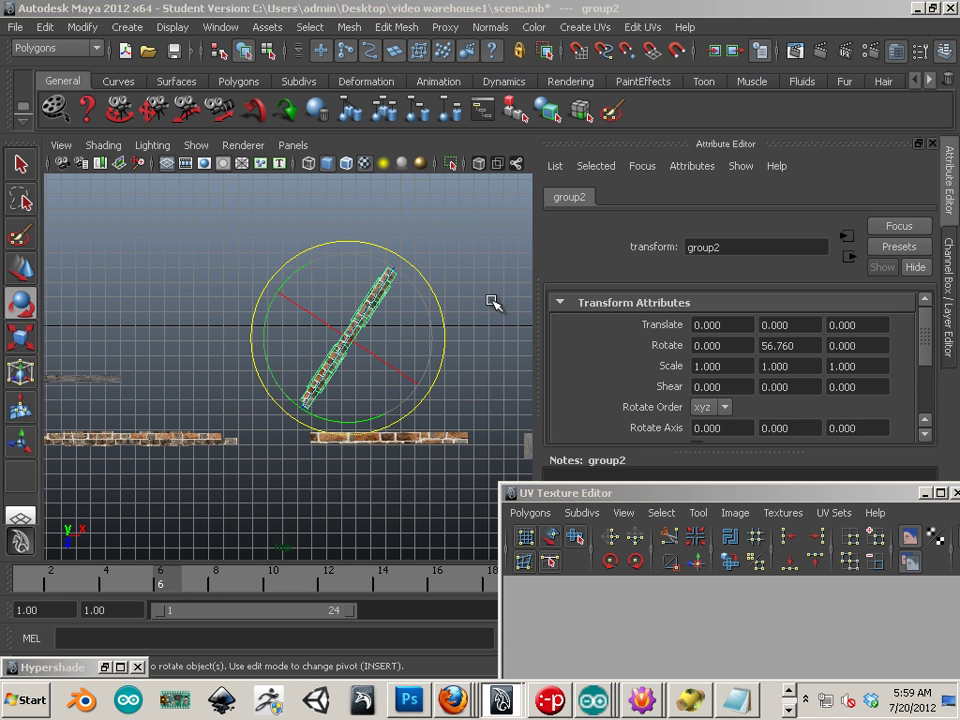
{"action": "left_click_drag", "start_coordinate": [418, 266], "coordinate": [387, 247]}
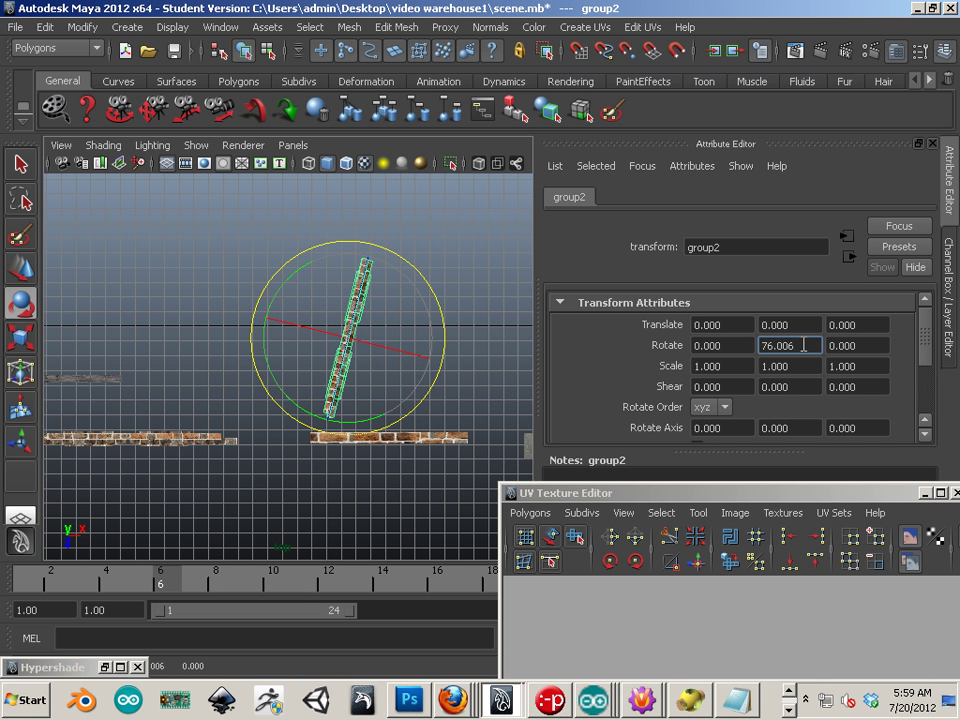
{"action": "left_click_drag", "start_coordinate": [804, 345], "coordinate": [745, 342]}
{"action": "key", "text": "Return"}
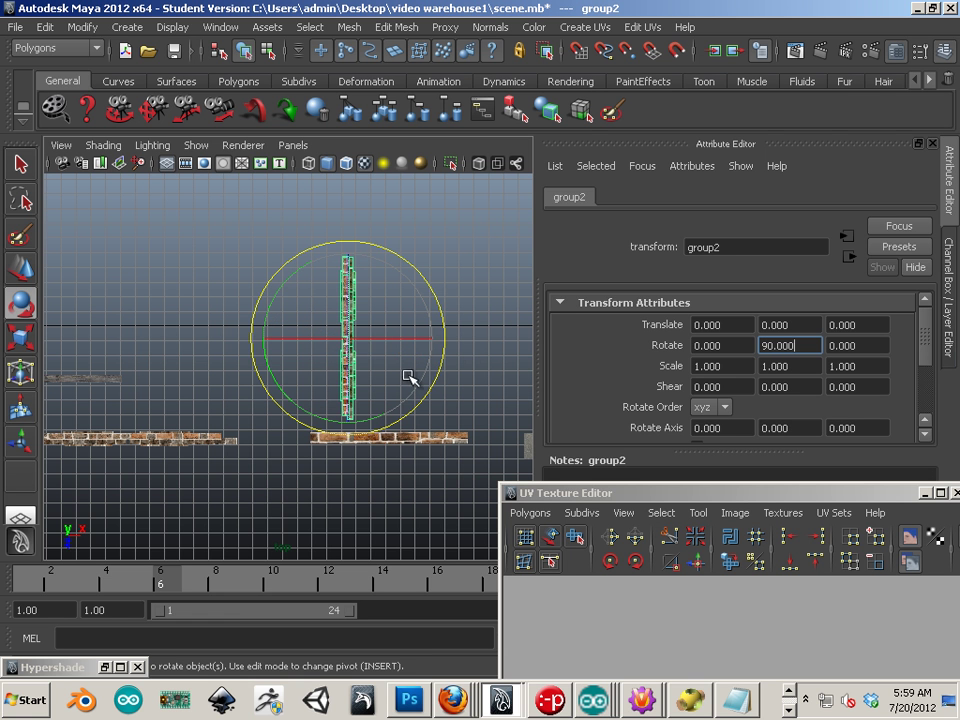
- Move the rotated group to X -7.952 and Z 1.645 so it forms a corner with the long wall's end
{"action": "key", "text": "w"}
{"action": "left_click_drag", "start_coordinate": [412, 338], "coordinate": [296, 341]}
{"action": "middle_click_drag", "start_coordinate": [292, 341], "coordinate": [334, 306], "text": "alt"}
{"action": "right_click_drag", "start_coordinate": [334, 306], "coordinate": [434, 400], "text": "alt"}
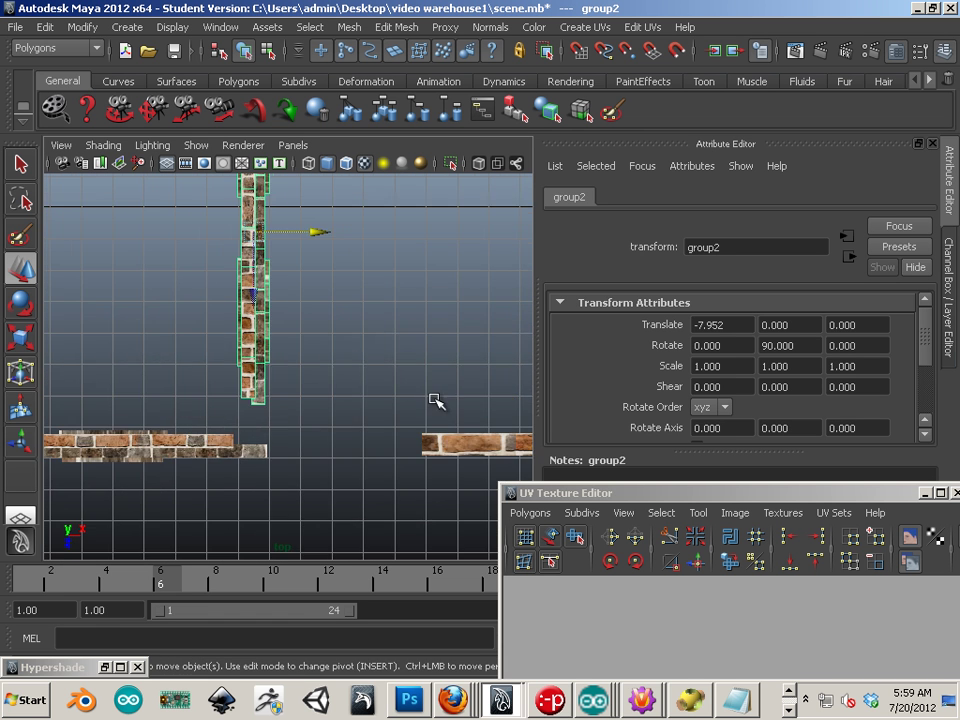
{"action": "middle_click_drag", "start_coordinate": [305, 281], "coordinate": [346, 319], "text": "alt"}
{"action": "left_click_drag", "start_coordinate": [293, 328], "coordinate": [285, 377]}
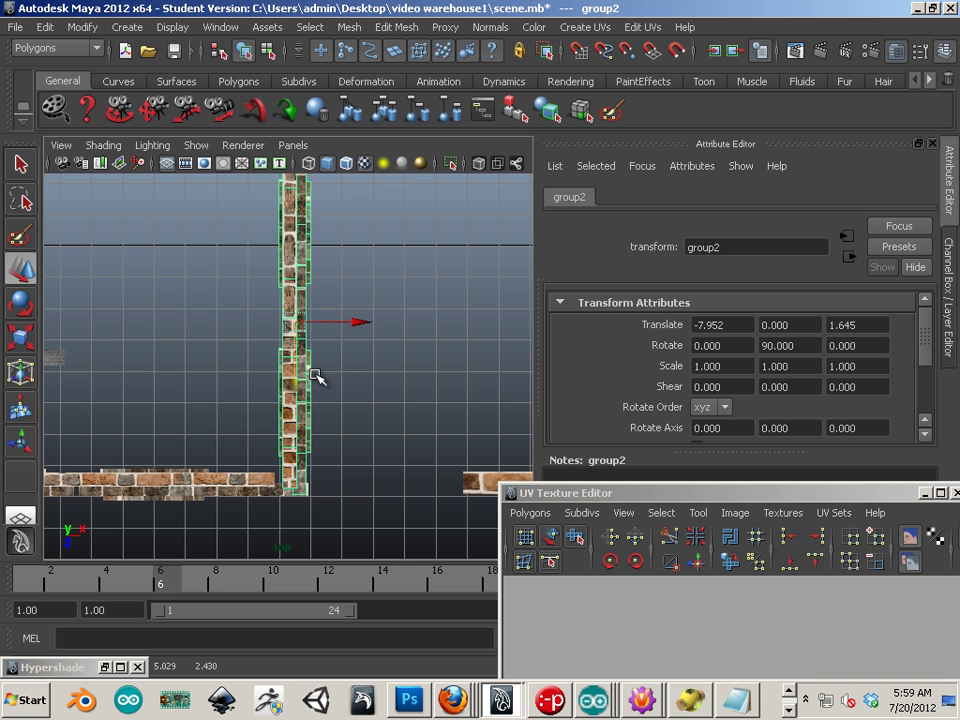
- Shift the rotated end wall group to X -8.251 at the long wall's corner and return to the perspective view
{"action": "left_click_drag", "start_coordinate": [362, 323], "coordinate": [345, 321]}
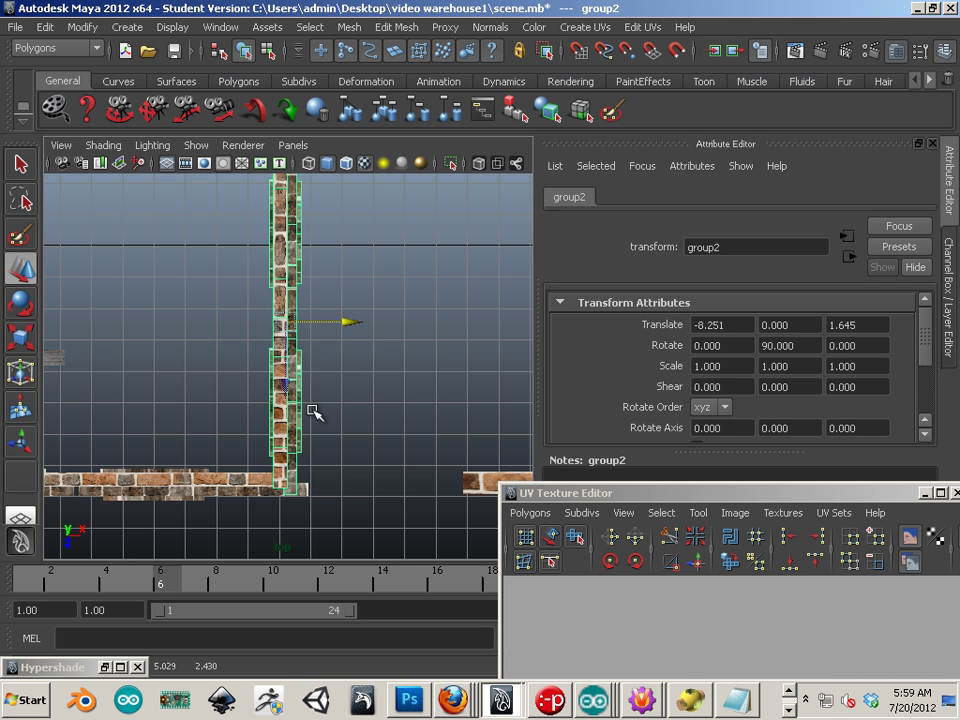
{"action": "middle_click_drag", "start_coordinate": [313, 414], "coordinate": [305, 374], "text": "alt"}
{"action": "right_click_drag", "start_coordinate": [305, 374], "coordinate": [410, 472], "text": "alt"}
{"action": "left_click", "coordinate": [354, 459]}
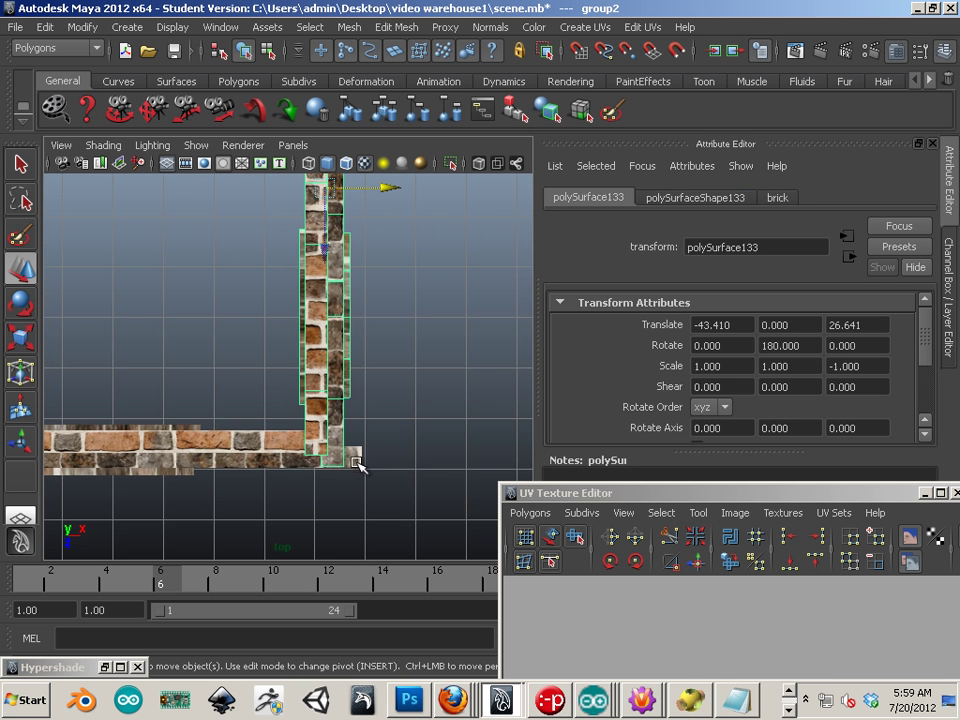
{"action": "middle_click_drag", "start_coordinate": [377, 302], "coordinate": [362, 373], "text": "alt"}
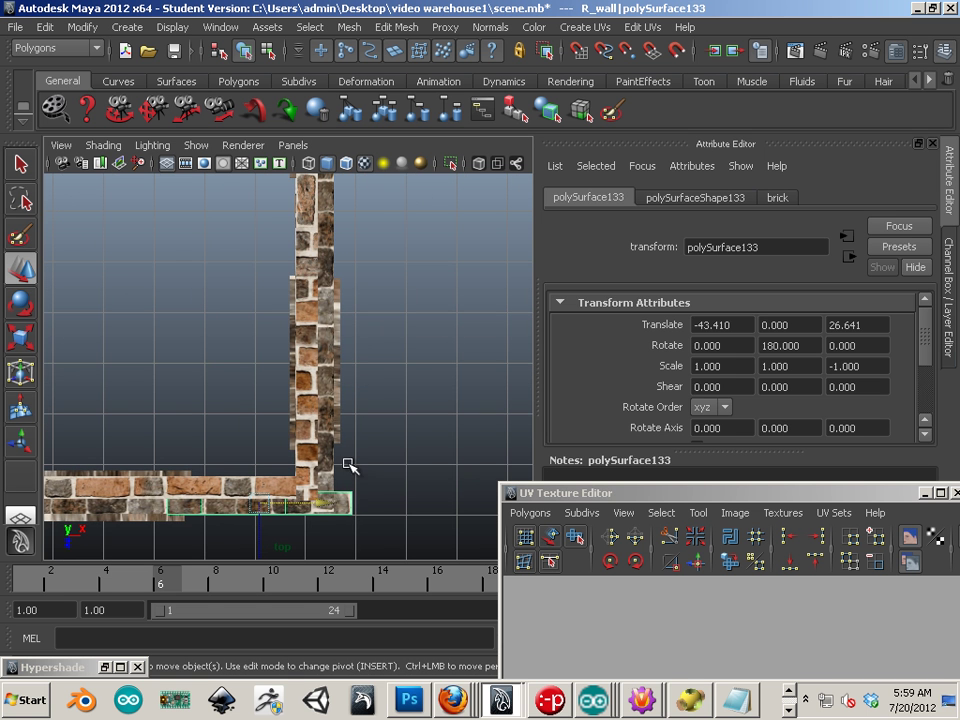
{"action": "key", "text": "space"}
{"action": "key", "text": "space"}
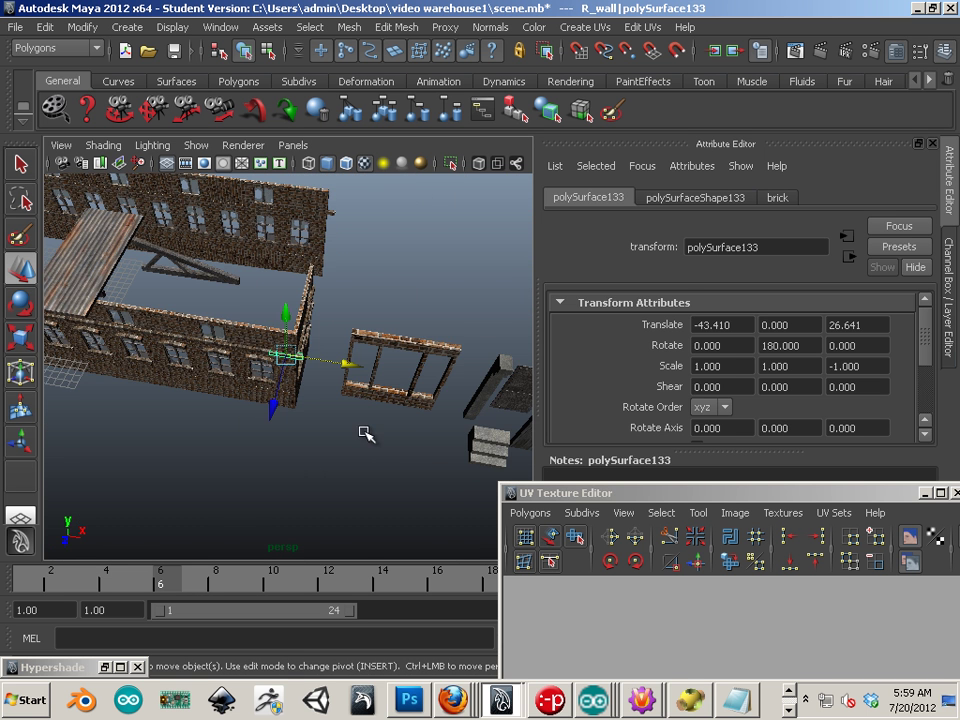
{"action": "left_click_drag", "start_coordinate": [350, 410], "coordinate": [240, 444], "text": "alt"}
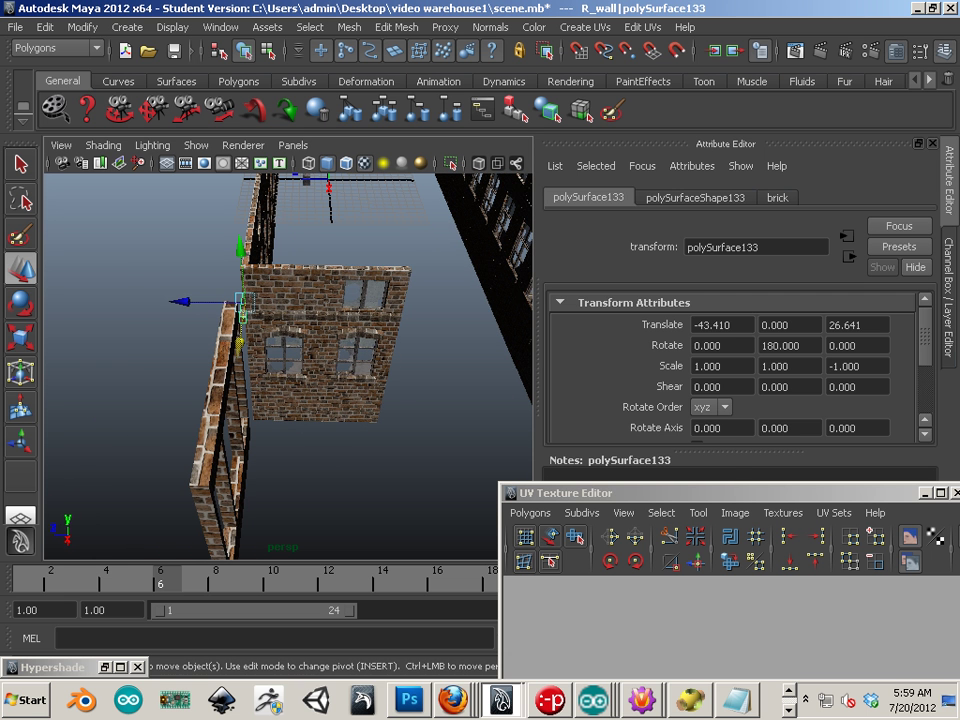
- Open the Outliner and check which parts of the model belong to group1, pieces:polySurface1 and R_wall
{"action": "left_click_drag", "start_coordinate": [959, 240], "coordinate": [425, 201]}
{"action": "scroll", "coordinate": [543, 364], "scroll_direction": "up", "scroll_amount": 3}
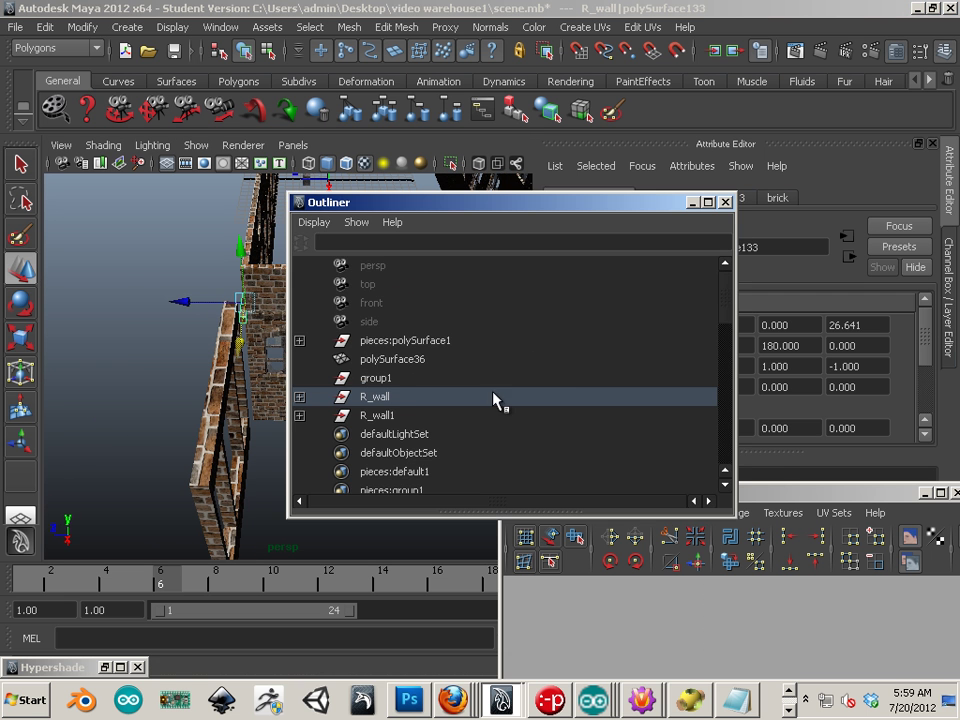
{"action": "left_click", "coordinate": [378, 378]}
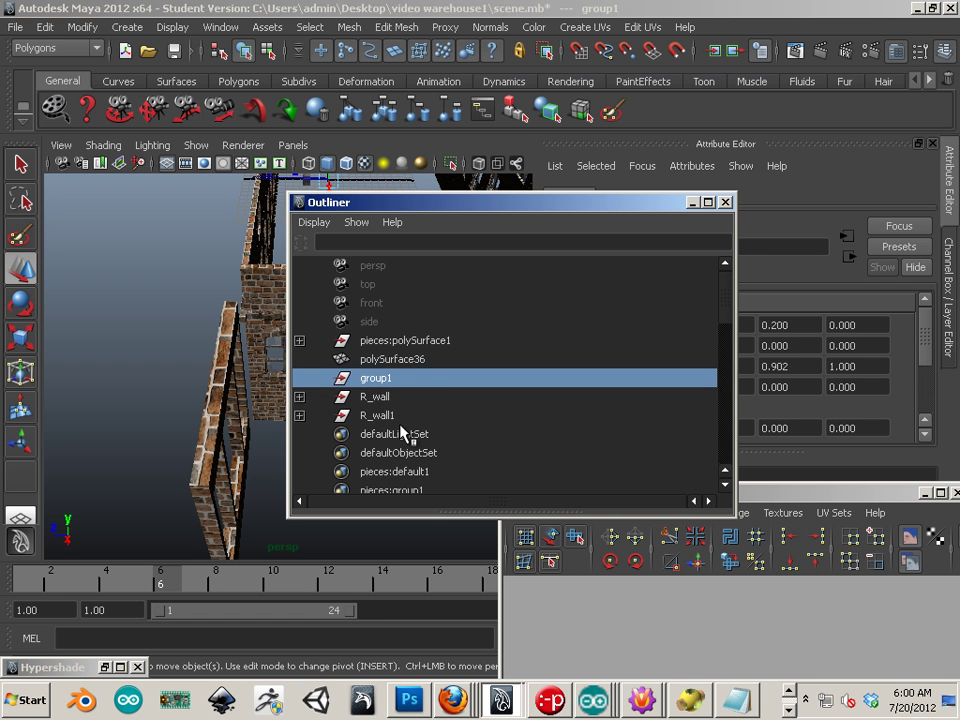
{"action": "left_click", "coordinate": [399, 340]}
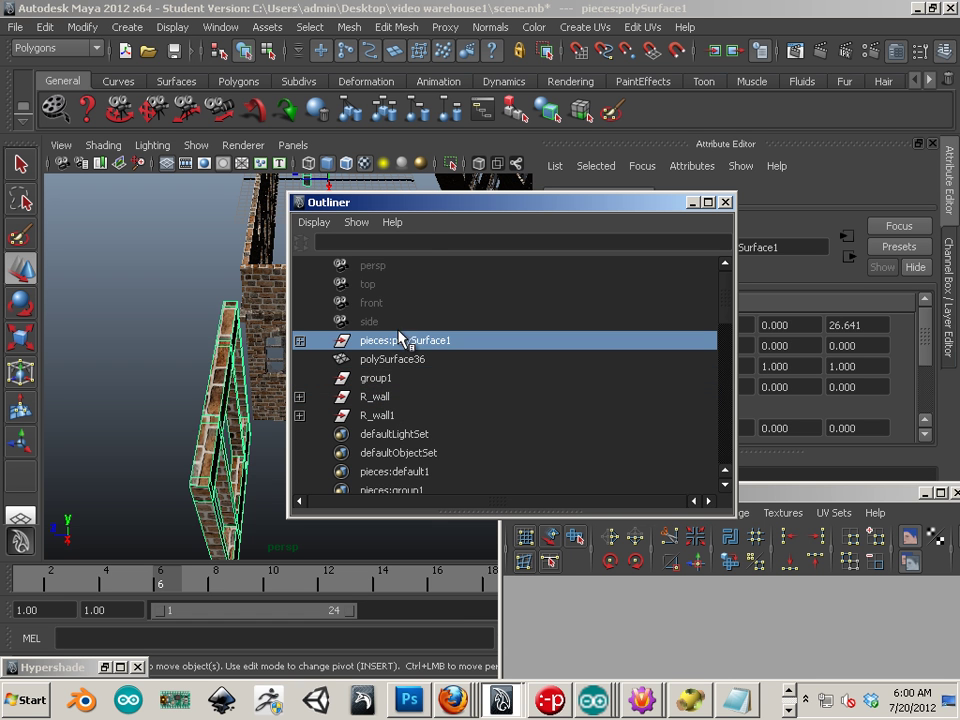
{"action": "left_click_drag", "start_coordinate": [427, 216], "coordinate": [527, 211]}
{"action": "left_click", "coordinate": [480, 392]}
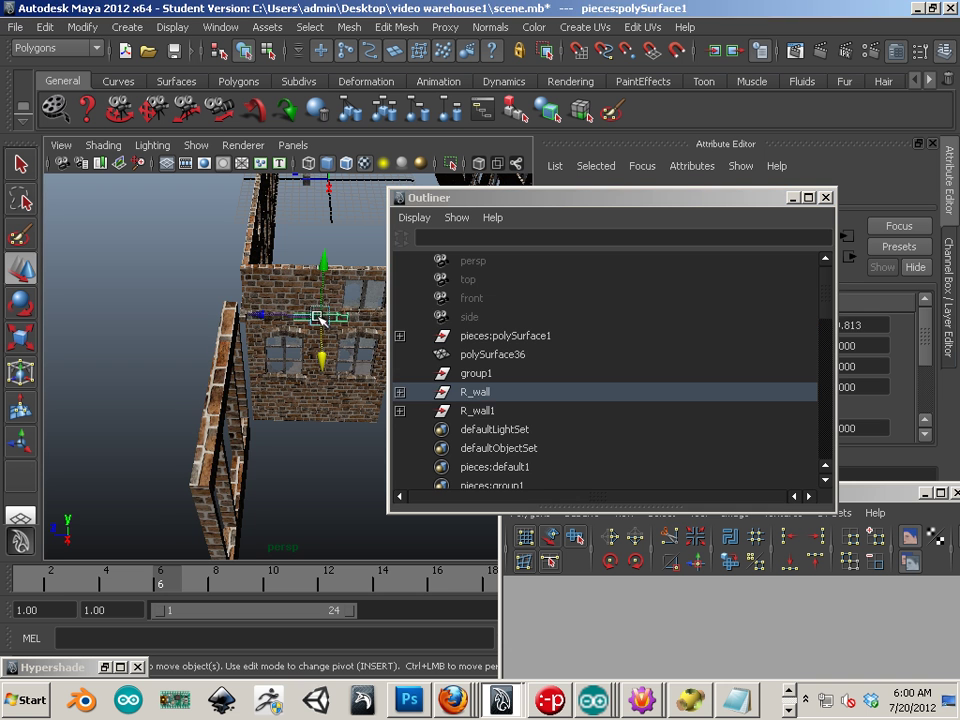
{"action": "left_click", "coordinate": [482, 397]}
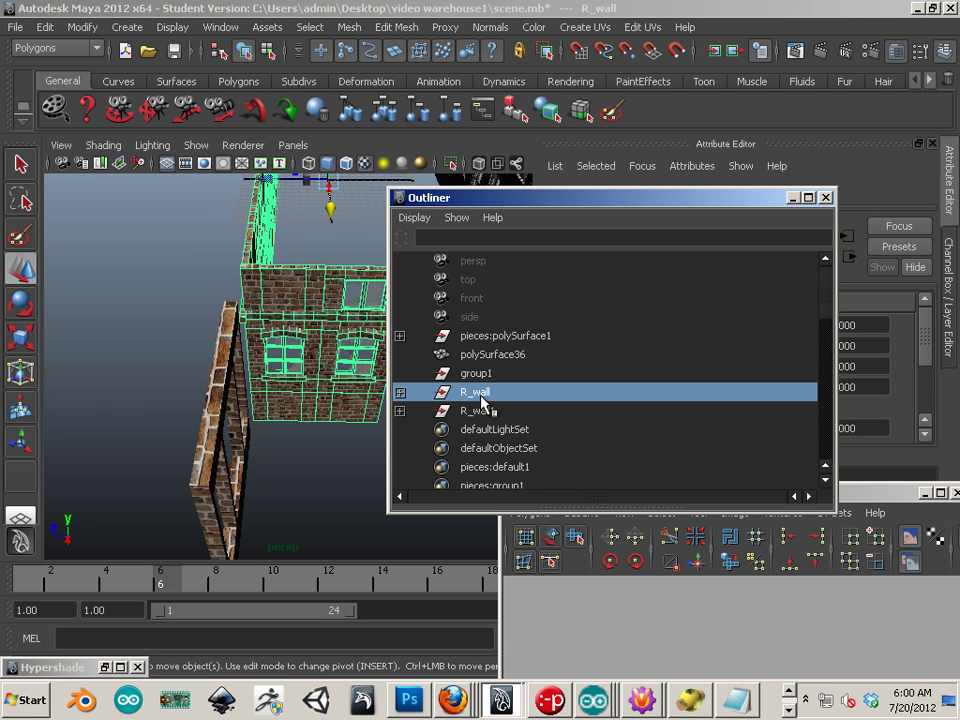
- Select all pieces of the end wall section and locate group2 inside R_wall in the Outliner
{"action": "middle_click_drag", "start_coordinate": [306, 380], "coordinate": [228, 419], "text": "alt"}
{"action": "left_click_drag", "start_coordinate": [230, 422], "coordinate": [333, 340], "text": "alt"}
{"action": "left_click_drag", "start_coordinate": [353, 296], "coordinate": [257, 491]}
{"action": "middle_click_drag", "start_coordinate": [267, 491], "coordinate": [251, 492], "text": "alt"}
{"action": "mouse_move", "coordinate": [251, 492]}
{"action": "left_mouse_down", "text": "alt"}
{"action": "mouse_move", "coordinate": [270, 485]}
{"action": "mouse_move", "coordinate": [253, 487]}
{"action": "mouse_move", "coordinate": [263, 473]}
{"action": "left_mouse_up", "text": "alt"}
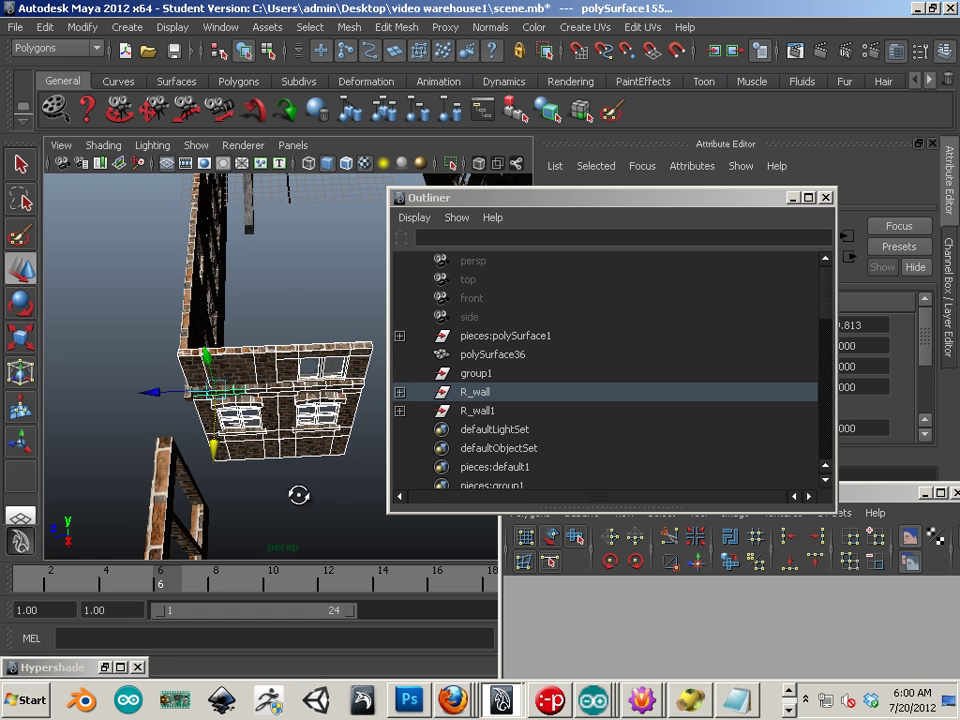
{"action": "left_click", "coordinate": [400, 392]}
{"action": "scroll", "coordinate": [434, 420], "scroll_direction": "down", "scroll_amount": 20}
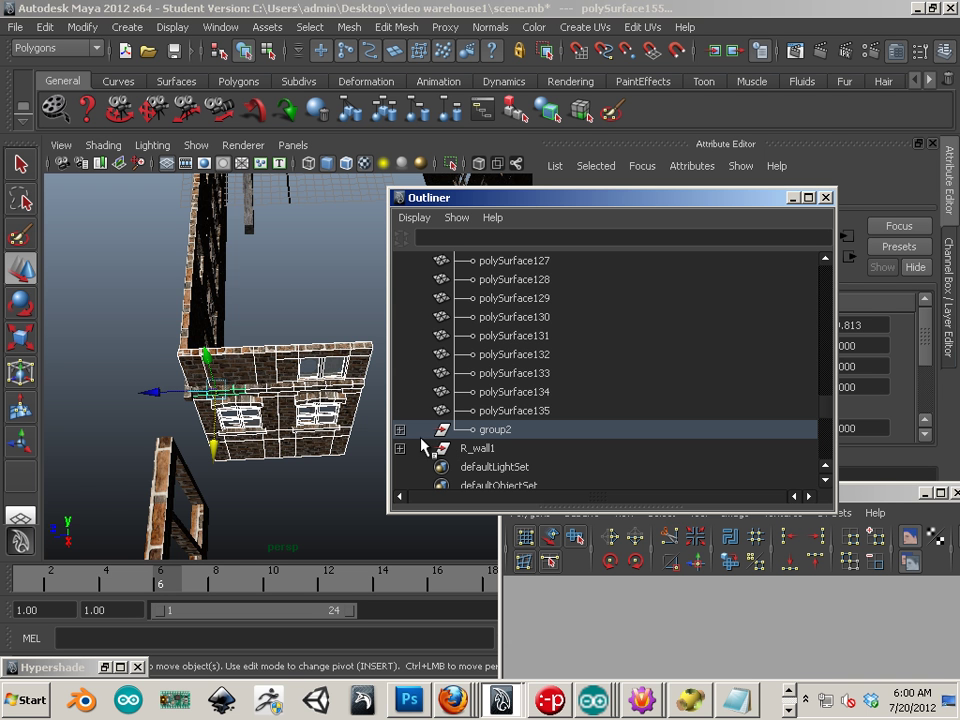
- Duplicate the selected end wall section and move the copy to X 130.764 so it continues the end wall toward the opposite long wall
{"action": "mouse_move", "coordinate": [255, 460]}
{"action": "left_mouse_down", "text": "alt"}
{"action": "mouse_move", "coordinate": [279, 469]}
{"action": "mouse_move", "coordinate": [262, 456]}
{"action": "left_mouse_up", "text": "alt"}
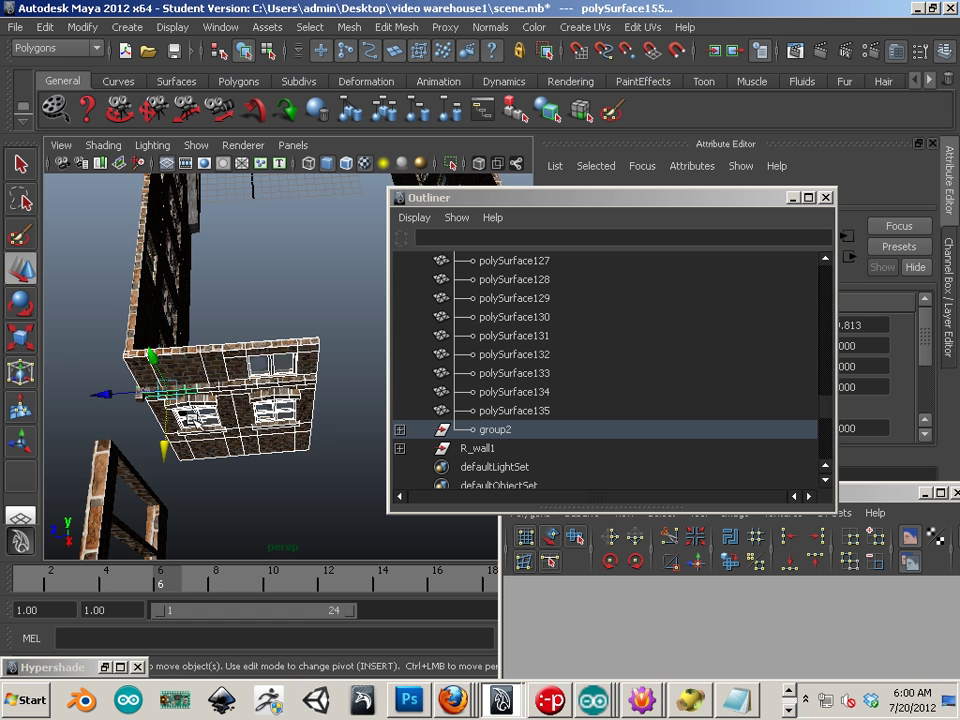
{"action": "left_click", "coordinate": [183, 411]}
{"action": "left_click_drag", "start_coordinate": [107, 392], "coordinate": [286, 407]}
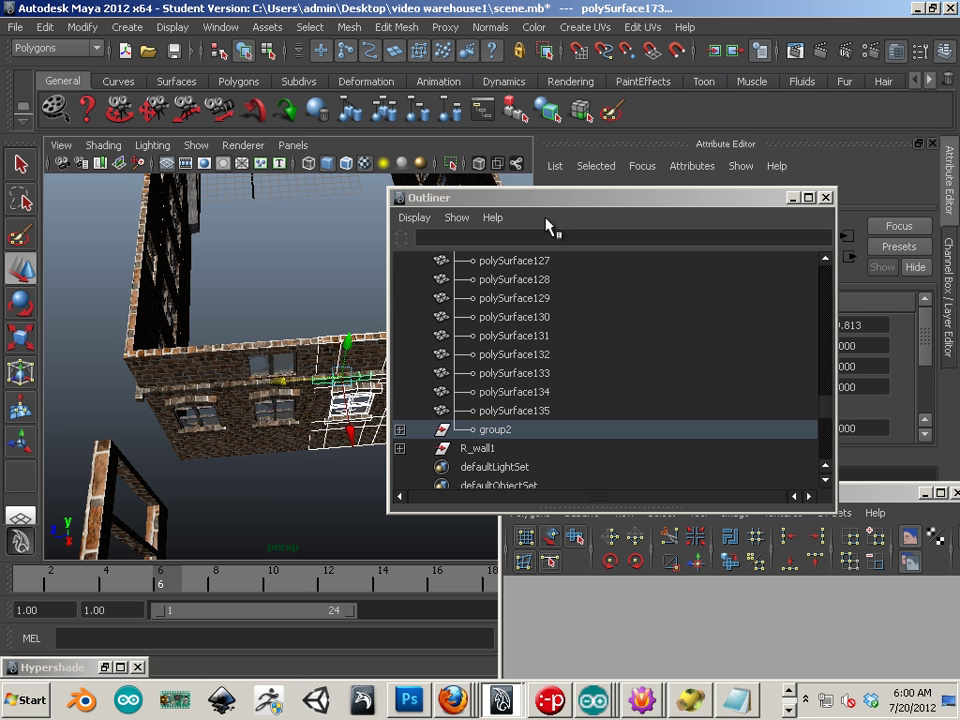
{"action": "left_click_drag", "start_coordinate": [551, 198], "coordinate": [949, 371]}
{"action": "middle_click_drag", "start_coordinate": [467, 411], "coordinate": [417, 401], "text": "alt"}
{"action": "right_click_drag", "start_coordinate": [417, 401], "coordinate": [313, 425], "text": "alt"}
{"action": "middle_click_drag", "start_coordinate": [258, 376], "coordinate": [263, 381]}
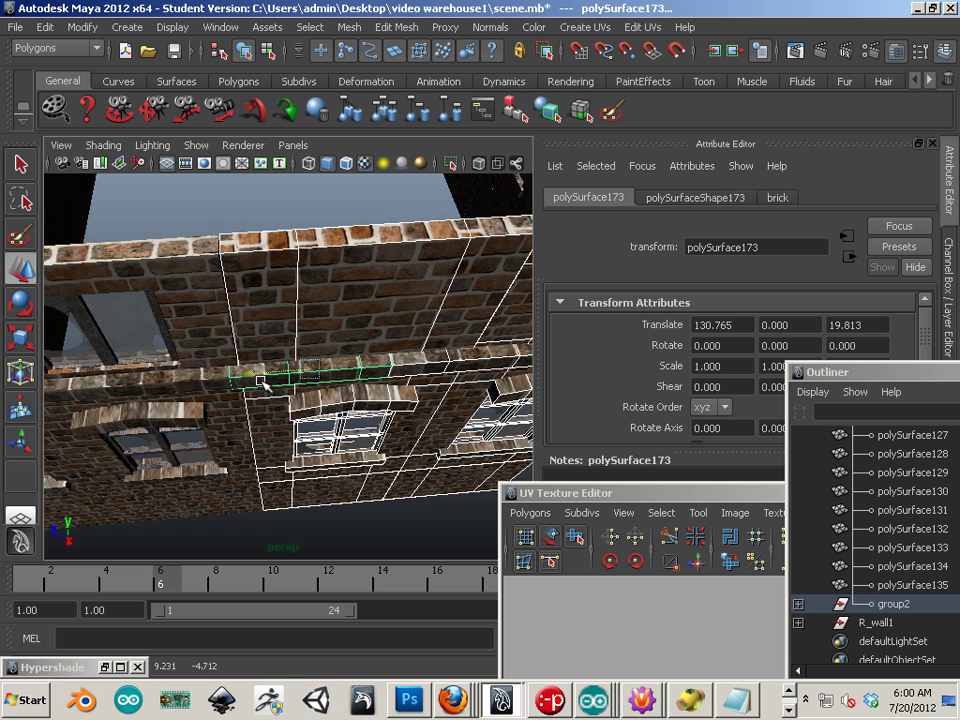
{"action": "right_click_drag", "start_coordinate": [316, 529], "coordinate": [238, 495], "text": "alt"}
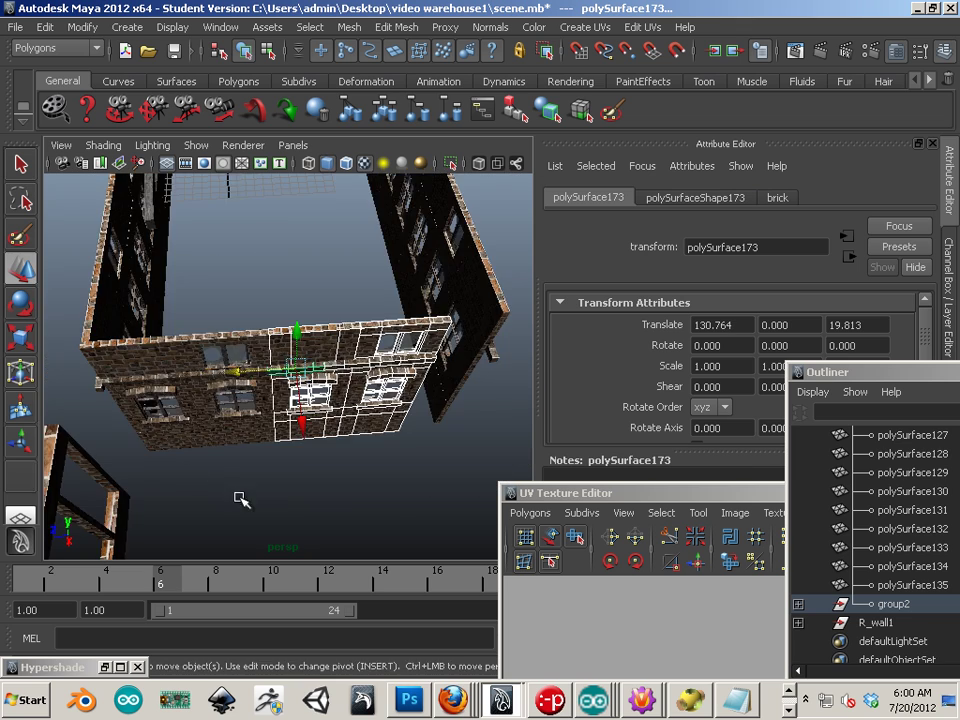
- Examine the extended end wall, the long wall's outside and the gap to the opposite wall from several angles
{"action": "left_click_drag", "start_coordinate": [238, 495], "coordinate": [247, 434], "text": "alt"}
{"action": "left_click_drag", "start_coordinate": [358, 362], "coordinate": [322, 474], "text": "alt"}
{"action": "middle_click_drag", "start_coordinate": [322, 474], "coordinate": [345, 480], "text": "alt"}
{"action": "left_click_drag", "start_coordinate": [345, 480], "coordinate": [165, 410], "text": "alt"}
{"action": "middle_click_drag", "start_coordinate": [165, 410], "coordinate": [397, 534], "text": "alt"}
{"action": "left_click_drag", "start_coordinate": [397, 534], "coordinate": [310, 394], "text": "alt"}
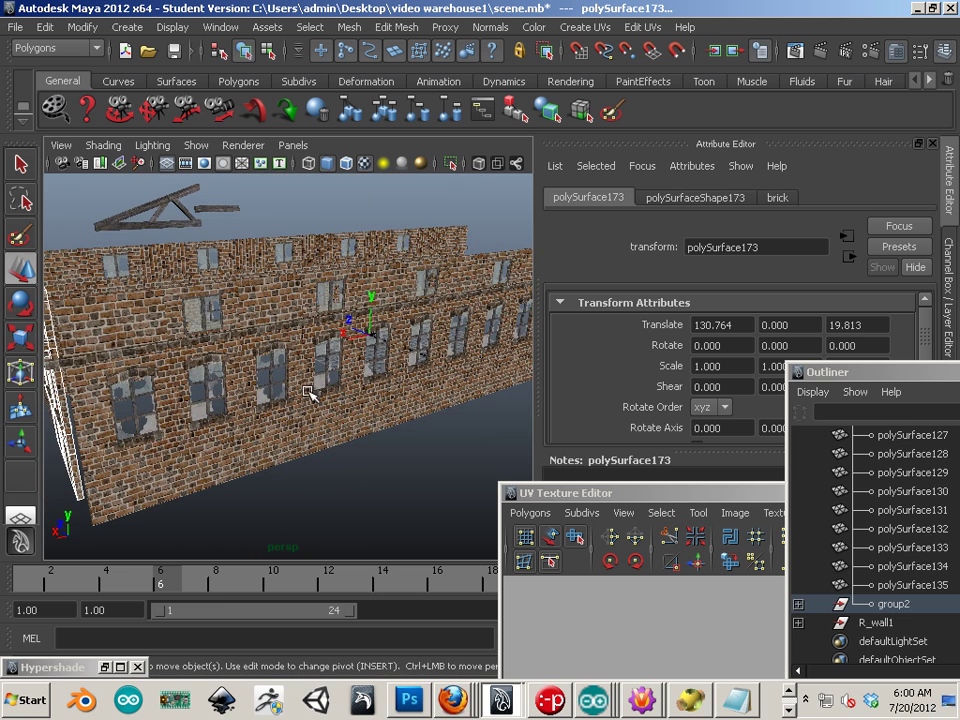
{"action": "left_click_drag", "start_coordinate": [376, 418], "coordinate": [307, 404], "text": "alt"}
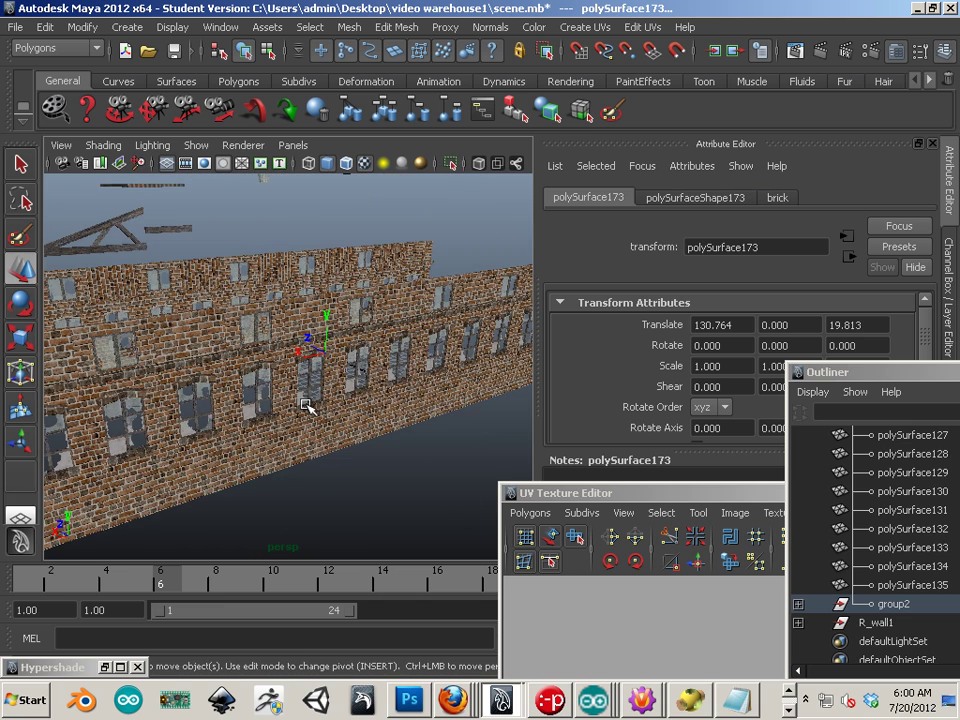
{"action": "left_click_drag", "start_coordinate": [447, 418], "coordinate": [250, 315], "text": "alt"}
{"action": "left_click_drag", "start_coordinate": [120, 316], "coordinate": [403, 337], "text": "alt"}
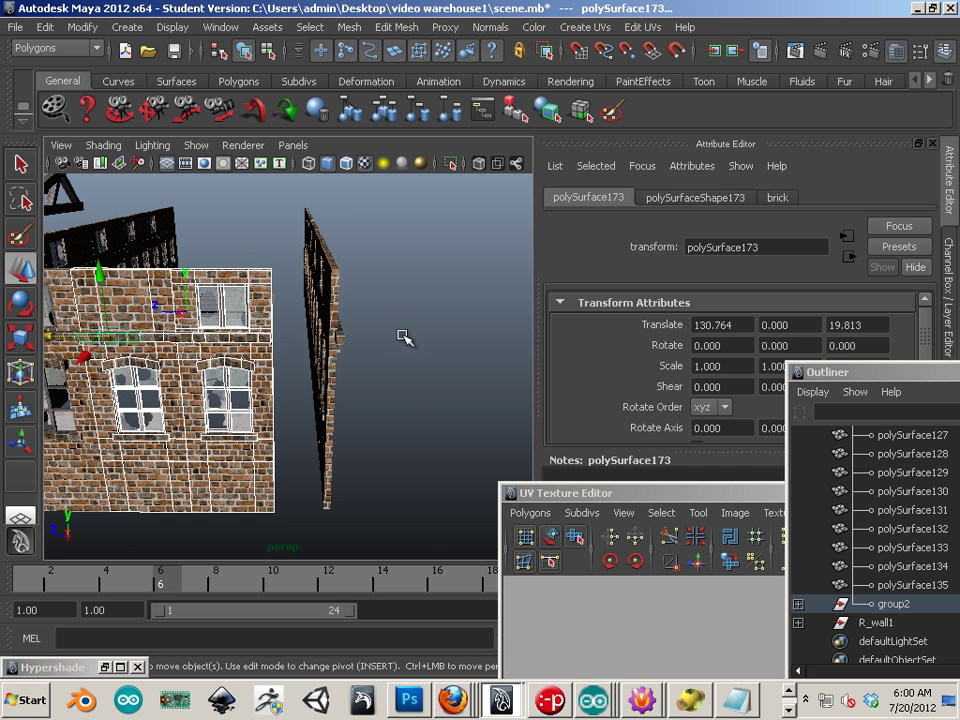
- Select all pieces of the opposite long wall and move them to X 13.220 and Z -3.677 so they meet the end wall
{"action": "left_click_drag", "start_coordinate": [300, 206], "coordinate": [416, 486]}
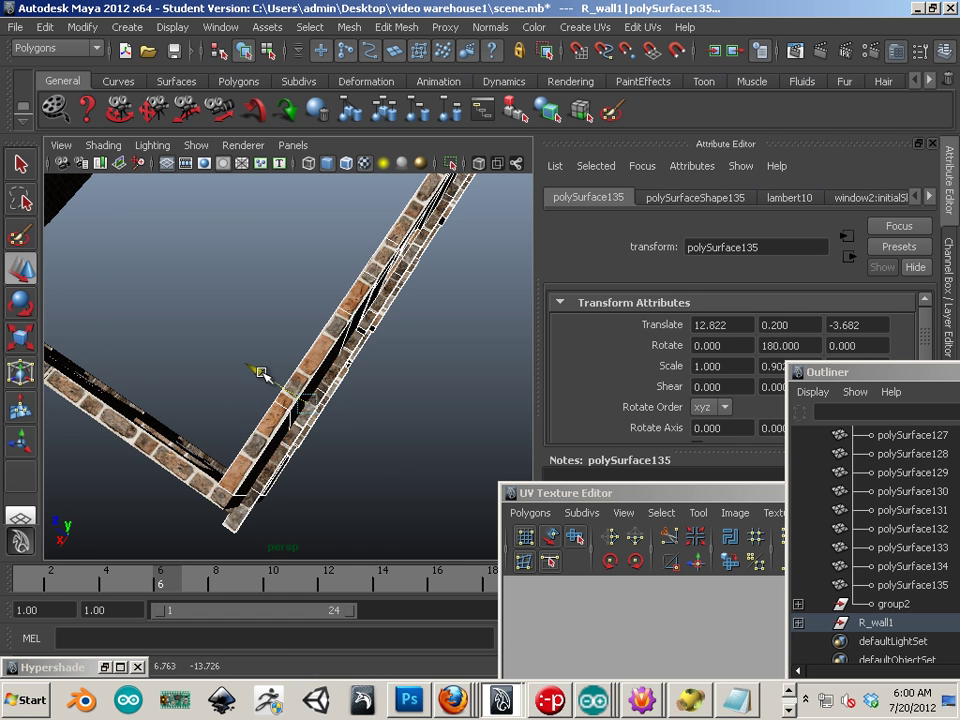
{"action": "left_click_drag", "start_coordinate": [257, 373], "coordinate": [408, 406]}
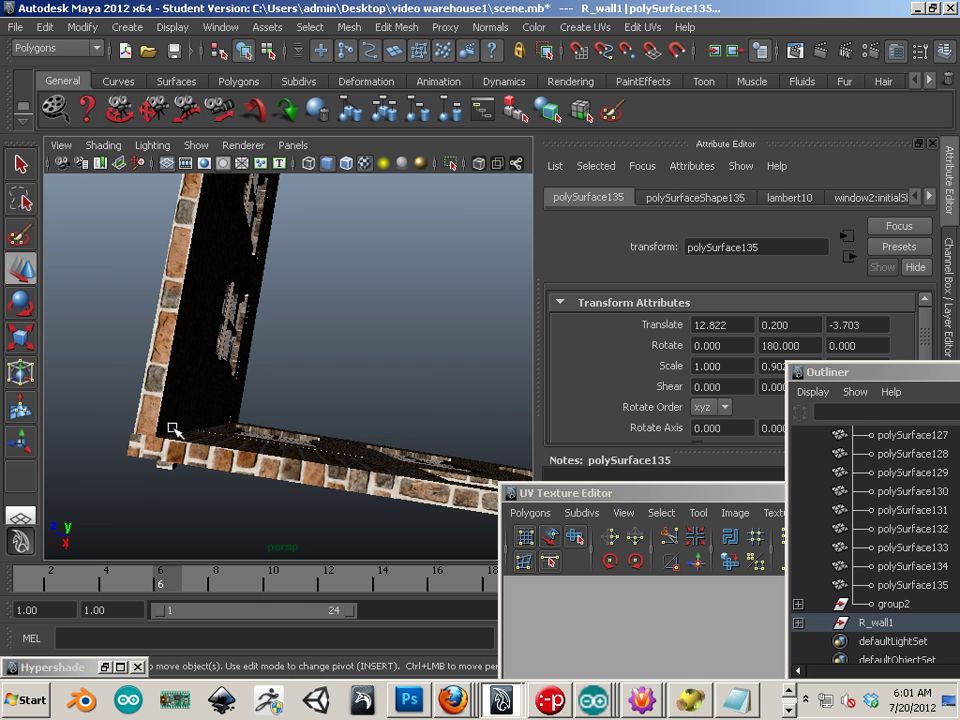
{"action": "middle_click_drag", "start_coordinate": [306, 460], "coordinate": [8, 402], "text": "alt"}
{"action": "middle_click_drag", "start_coordinate": [439, 454], "coordinate": [255, 432], "text": "alt"}
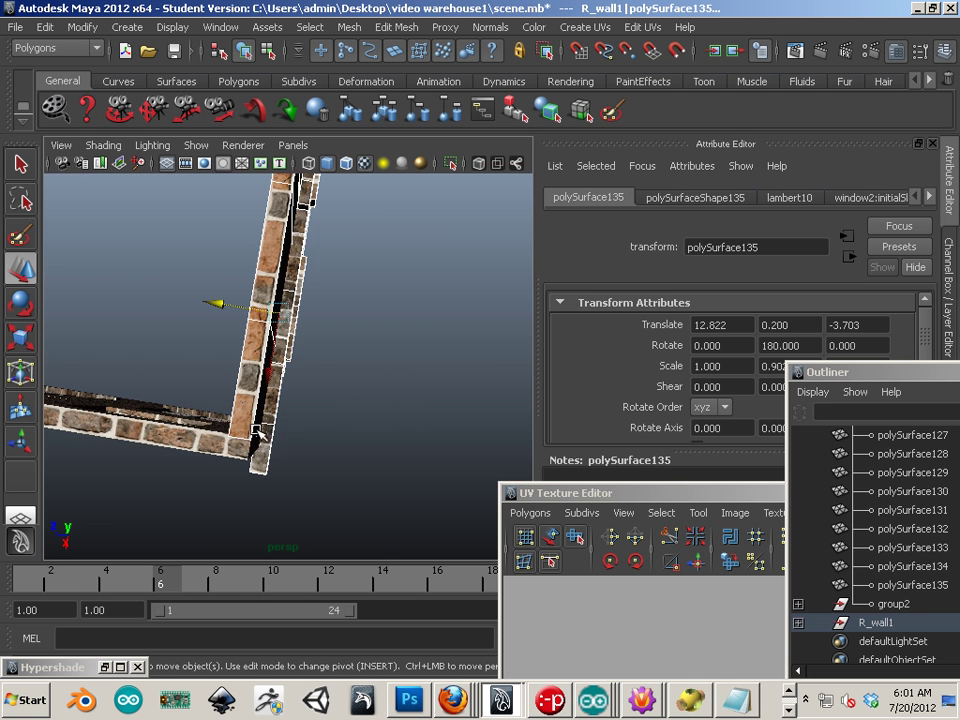
{"action": "left_click_drag", "start_coordinate": [274, 372], "coordinate": [272, 372]}
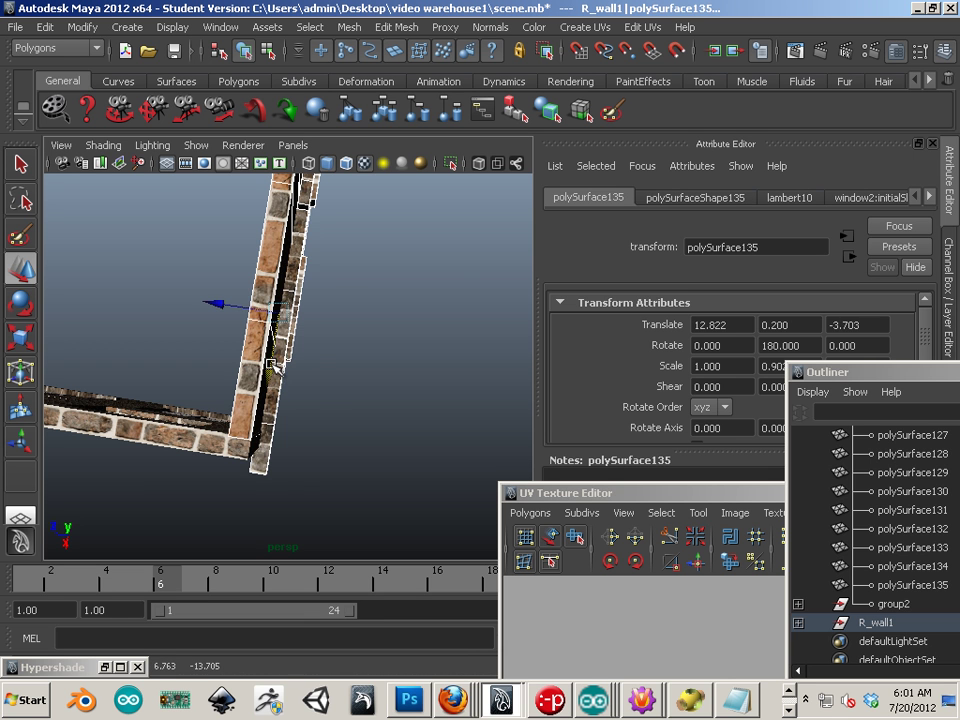
{"action": "mouse_move", "coordinate": [228, 323]}
{"action": "left_mouse_down"}
{"action": "mouse_move", "coordinate": [240, 311]}
{"action": "mouse_move", "coordinate": [213, 317]}
{"action": "left_mouse_up"}
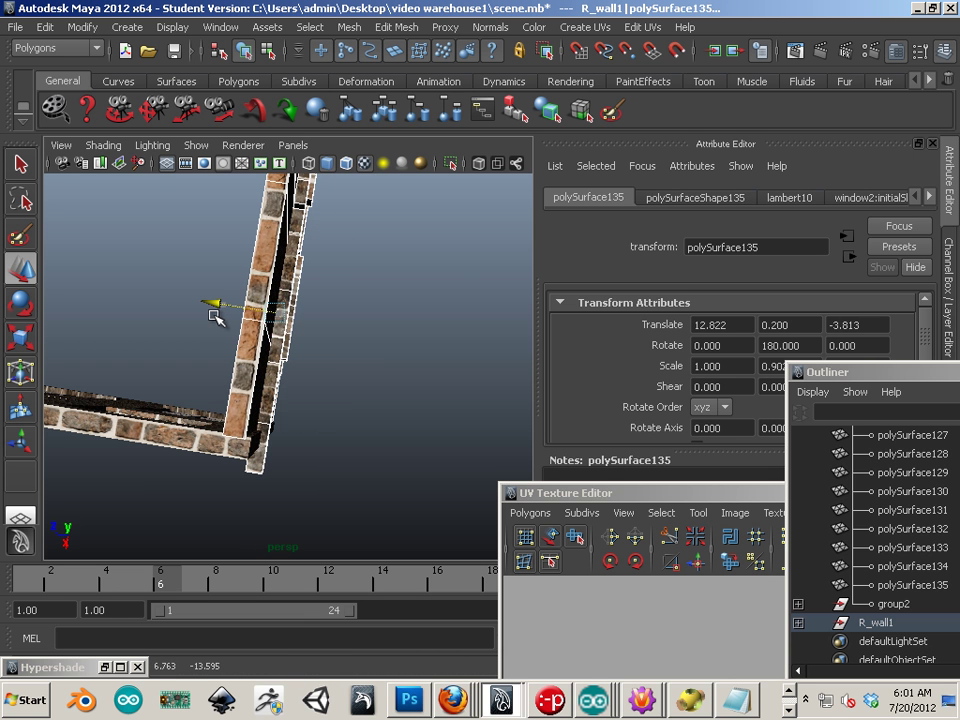
{"action": "mouse_move", "coordinate": [266, 374]}
{"action": "left_mouse_down"}
{"action": "mouse_move", "coordinate": [258, 380]}
{"action": "mouse_move", "coordinate": [268, 386]}
{"action": "left_mouse_up"}
{"action": "left_click_drag", "start_coordinate": [218, 317], "coordinate": [221, 320]}
{"action": "left_click_drag", "start_coordinate": [178, 387], "coordinate": [368, 366], "text": "alt"}
- Using wireframe display to check the corner, move the opposite long wall to about X 12.931, and restore the textured display
{"action": "key", "text": "4"}
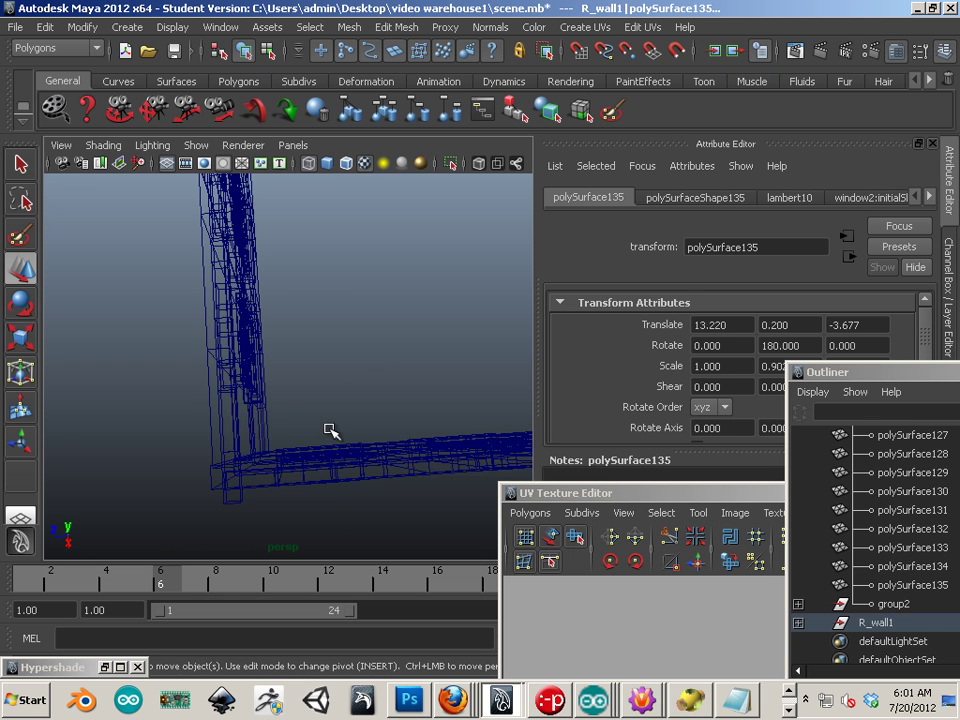
{"action": "left_click_drag", "start_coordinate": [331, 431], "coordinate": [375, 403], "text": "alt"}
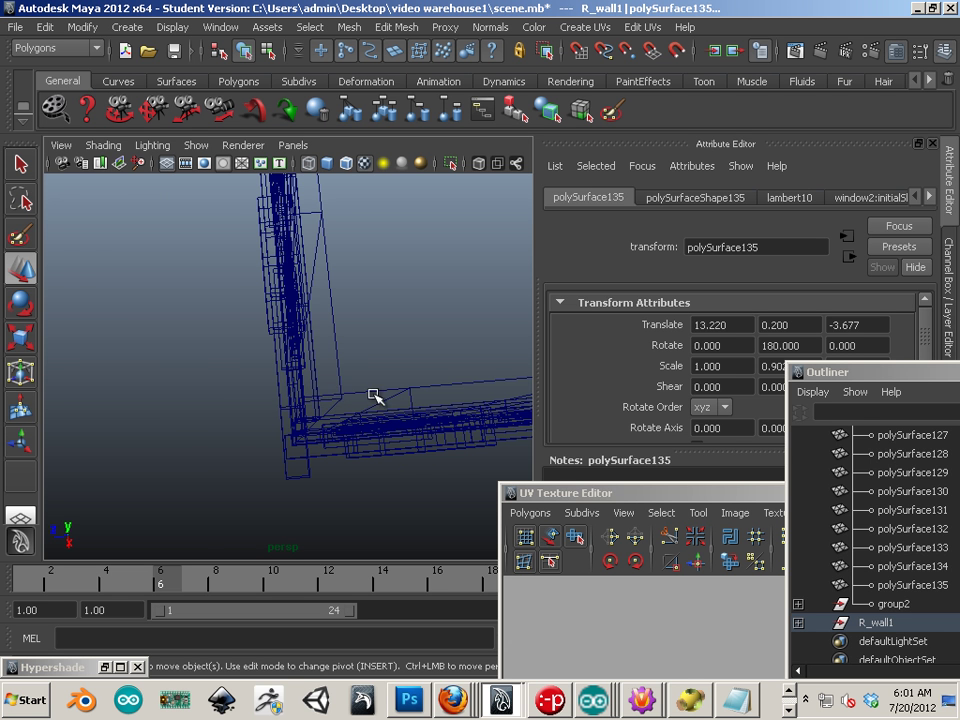
{"action": "left_click_drag", "start_coordinate": [375, 396], "coordinate": [268, 350], "text": "alt"}
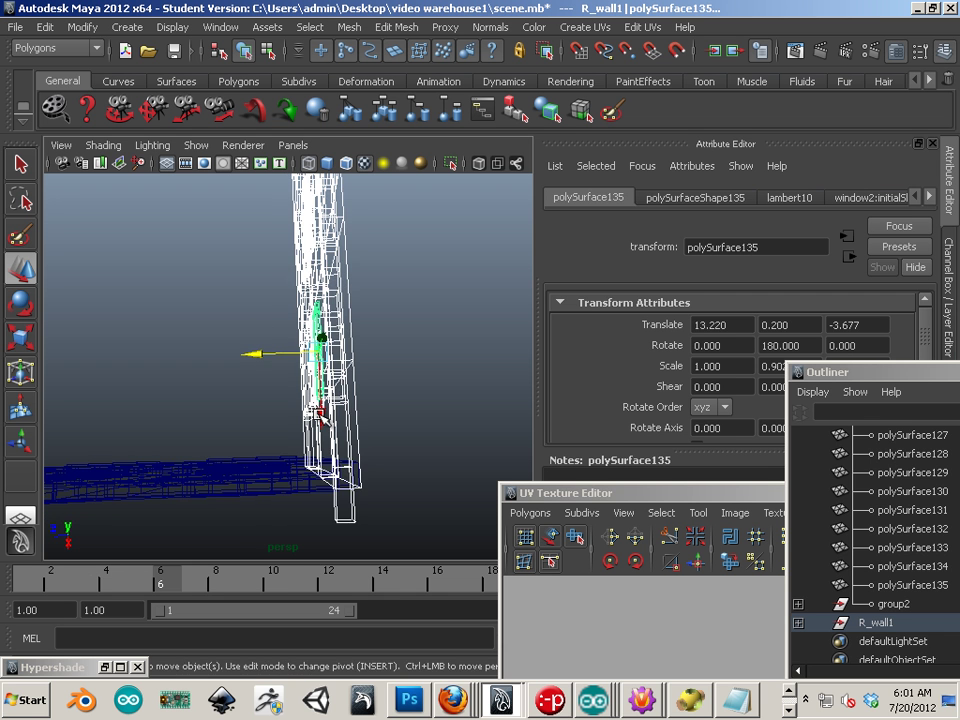
{"action": "left_click_drag", "start_coordinate": [320, 414], "coordinate": [322, 403]}
{"action": "left_click_drag", "start_coordinate": [369, 446], "coordinate": [418, 471], "text": "alt"}
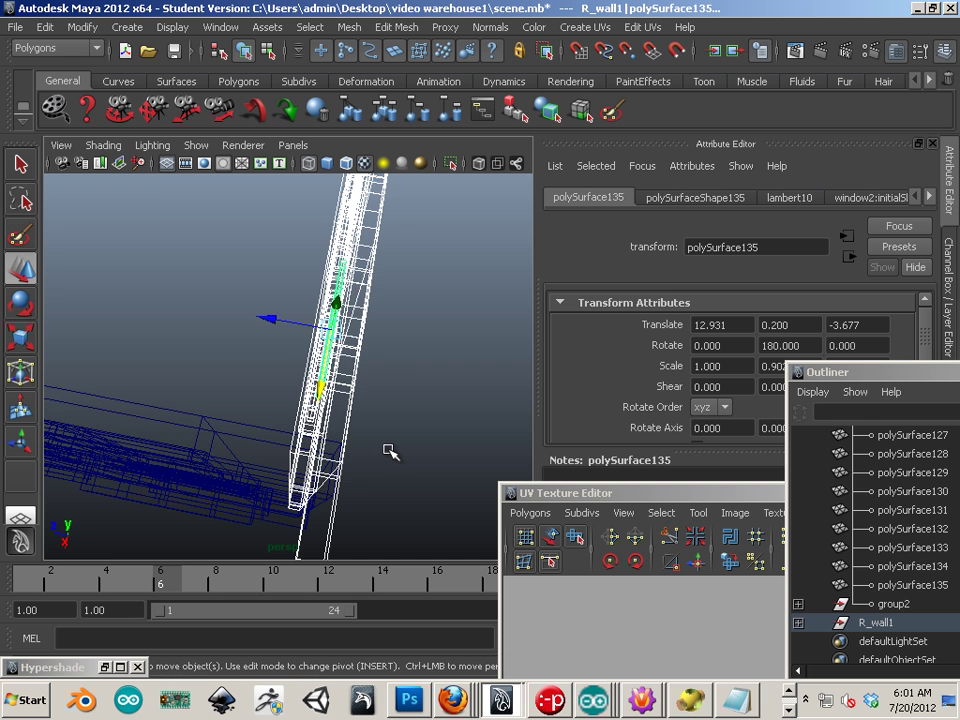
{"action": "key", "text": "6"}
{"action": "left_click_drag", "start_coordinate": [322, 388], "coordinate": [324, 384]}
{"action": "left_click_drag", "start_coordinate": [324, 462], "coordinate": [353, 481], "text": "alt"}
{"action": "left_click", "coordinate": [300, 508]}
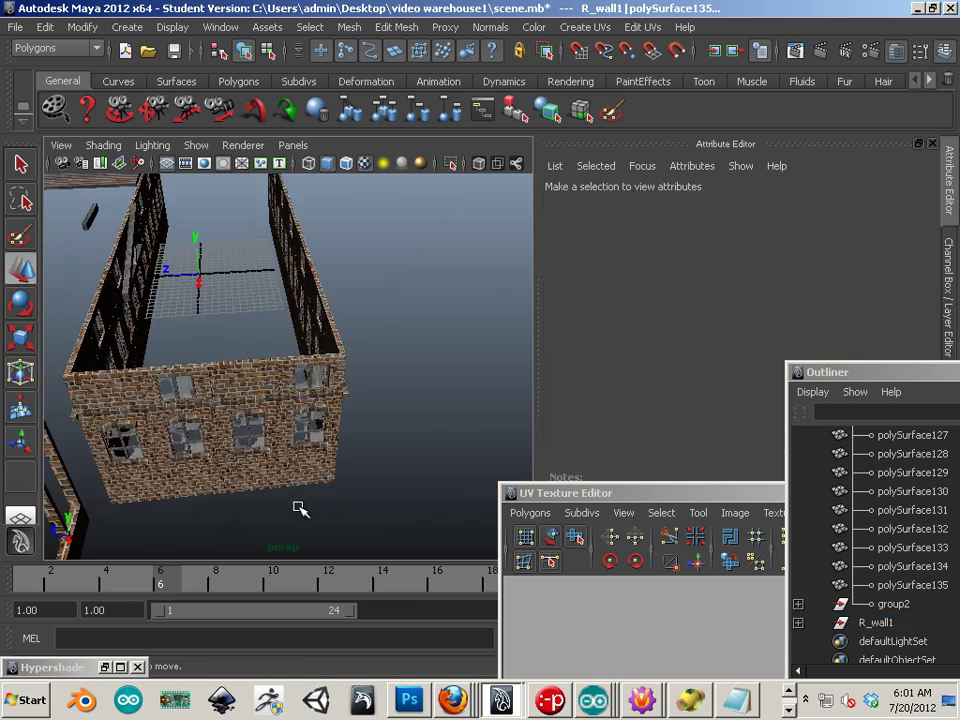
- Select both halves of the end wall, group all their pieces together and center the group's pivot
{"action": "left_click_drag", "start_coordinate": [300, 508], "coordinate": [312, 482], "text": "alt"}
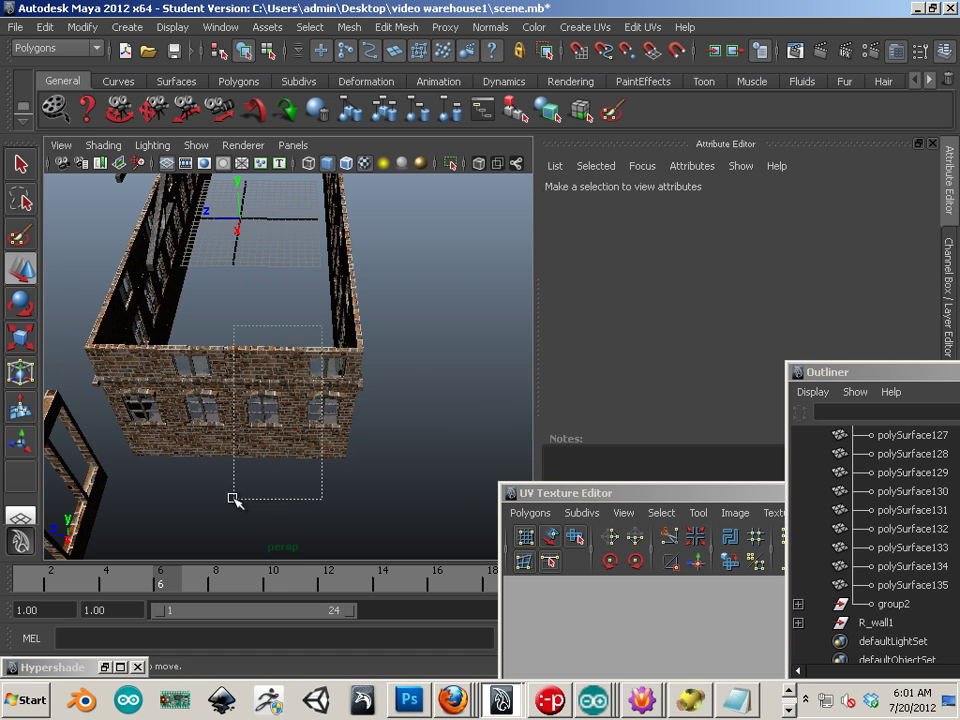
{"action": "left_click_drag", "start_coordinate": [232, 498], "coordinate": [398, 419]}
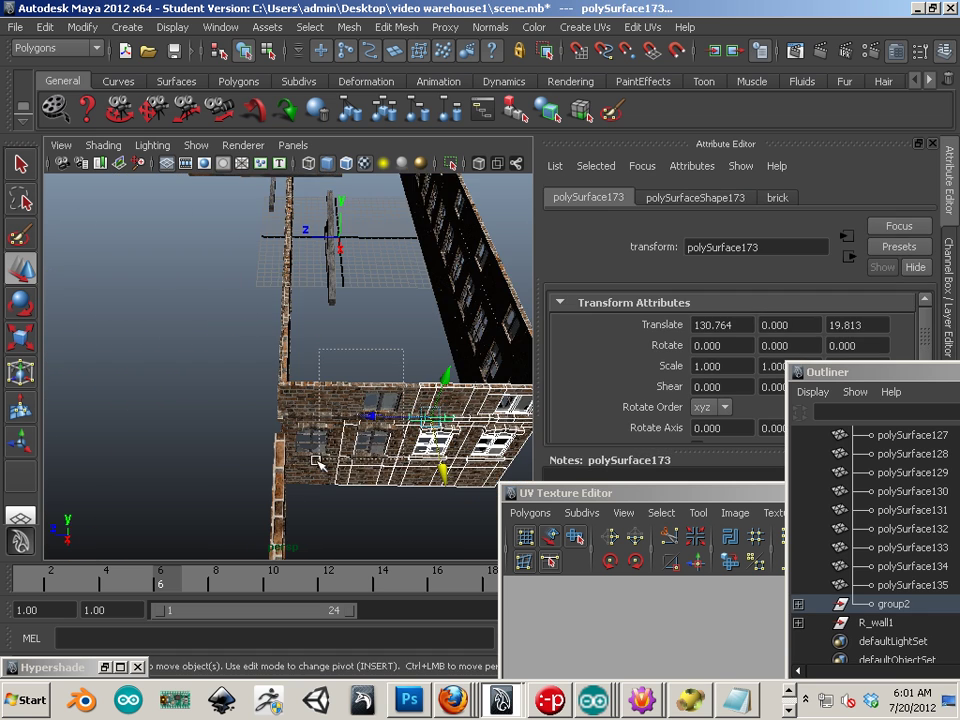
{"action": "left_click", "coordinate": [317, 489]}
{"action": "left_click_drag", "start_coordinate": [317, 489], "coordinate": [359, 420], "text": "alt"}
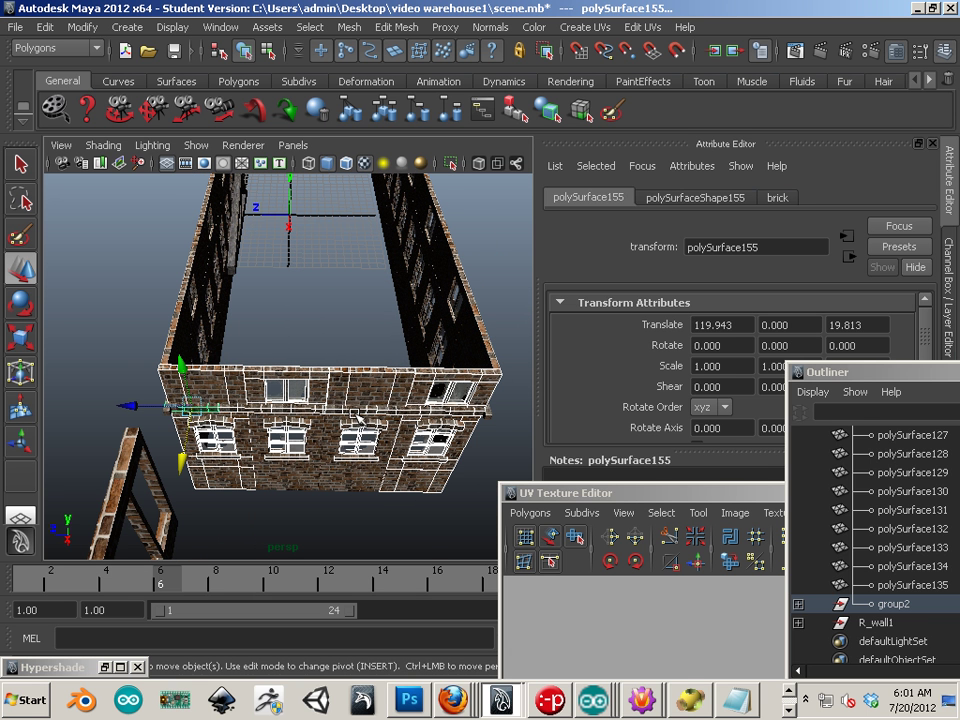
{"action": "left_click", "coordinate": [346, 116]}
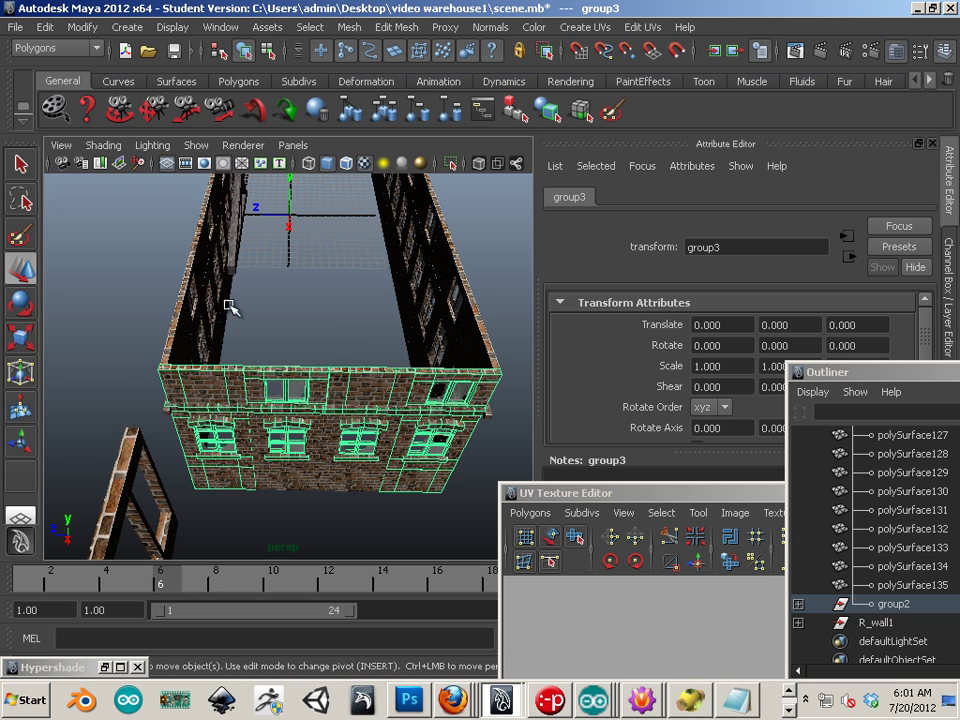
{"action": "left_click", "coordinate": [82, 27]}
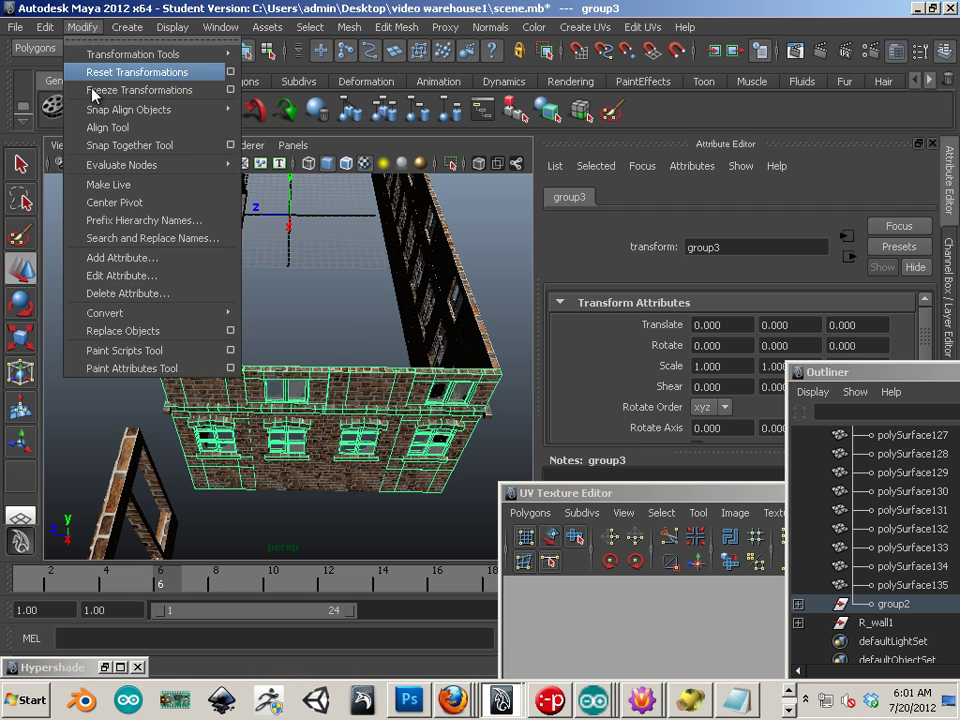
{"action": "left_click", "coordinate": [105, 203]}
{"action": "left_click_drag", "start_coordinate": [369, 279], "coordinate": [105, 392], "text": "alt"}
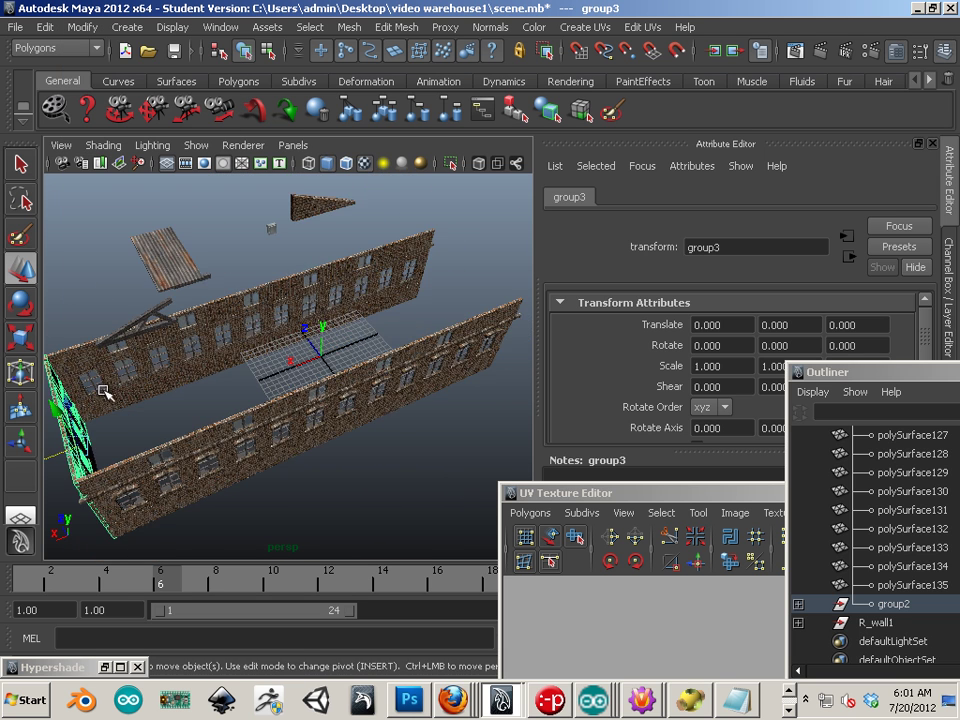
- Duplicate the grouped end wall and move the copy to the building's open end at Translate Z -68.176
{"action": "left_click_drag", "start_coordinate": [105, 450], "coordinate": [175, 420], "text": "alt"}
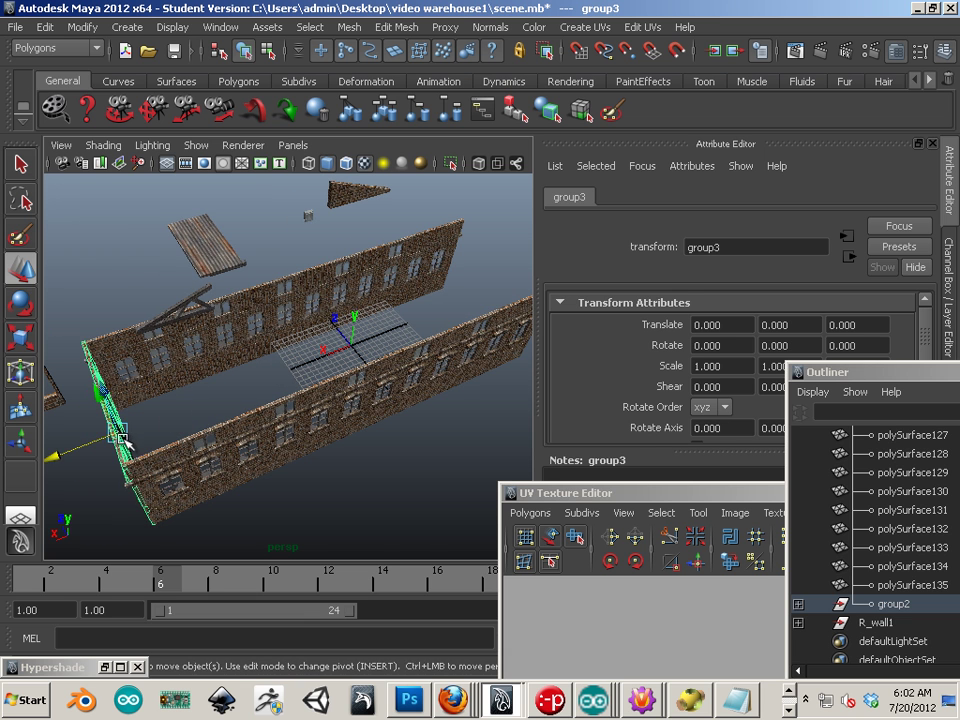
{"action": "left_click_drag", "start_coordinate": [93, 447], "coordinate": [430, 276]}
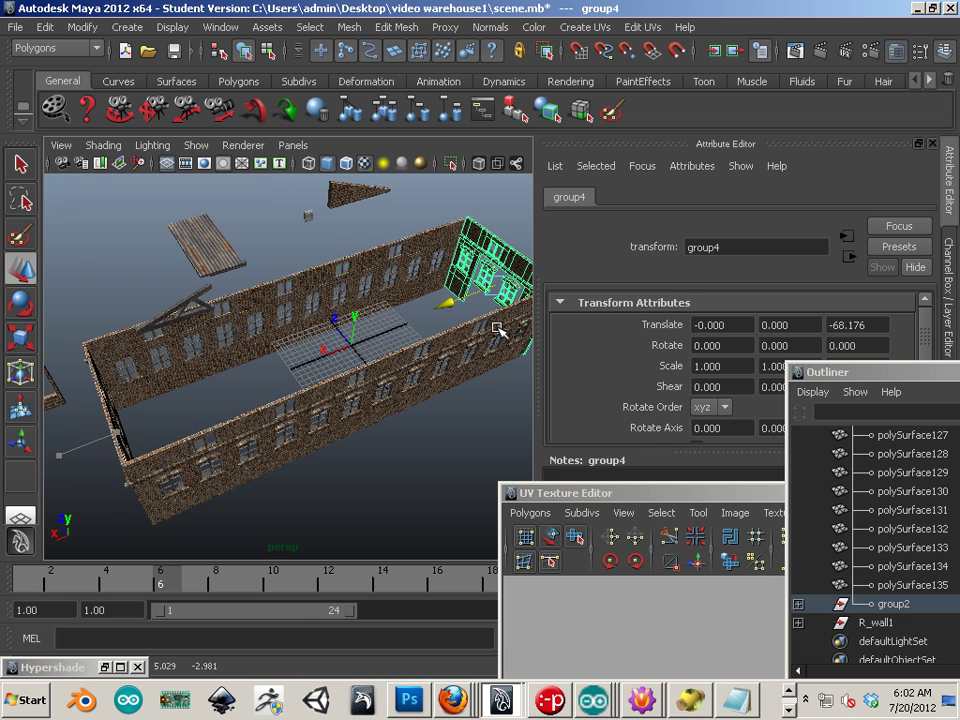
- Mirror the duplicated end wall with a Z scale of -1 and move it to Translate Z -67.627 against the long walls
{"action": "left_click_drag", "start_coordinate": [403, 401], "coordinate": [313, 398], "text": "alt"}
{"action": "middle_click_drag", "start_coordinate": [313, 398], "coordinate": [81, 302], "text": "alt"}
{"action": "right_click_drag", "start_coordinate": [81, 302], "coordinate": [210, 371], "text": "alt"}
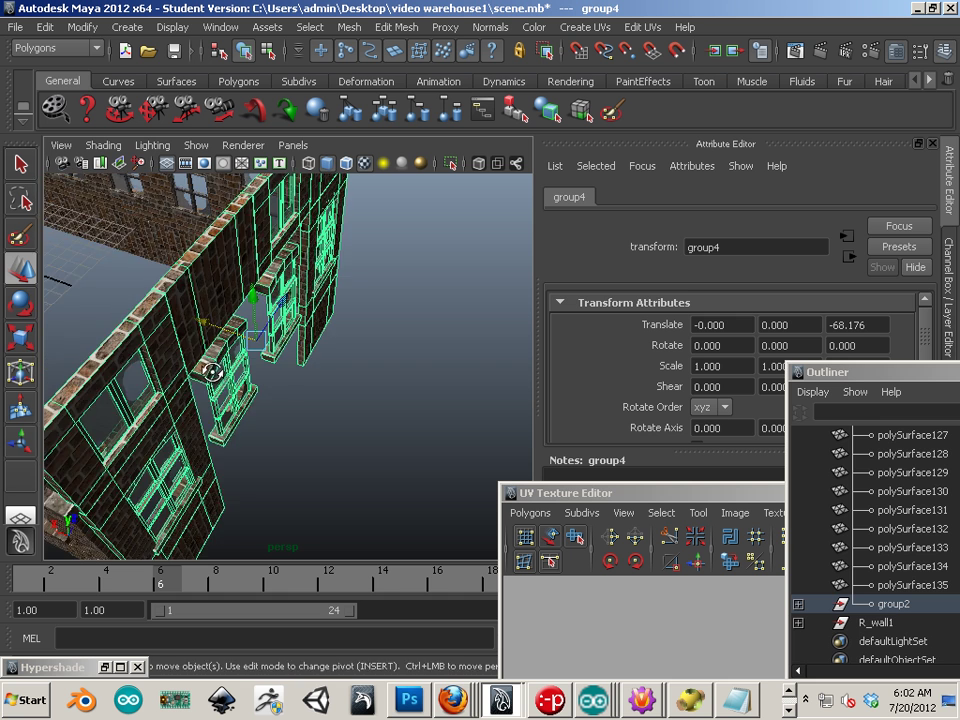
{"action": "left_click_drag", "start_coordinate": [210, 371], "coordinate": [245, 370], "text": "alt"}
{"action": "left_click_drag", "start_coordinate": [862, 373], "coordinate": [843, 493]}
{"action": "left_click", "coordinate": [831, 367]}
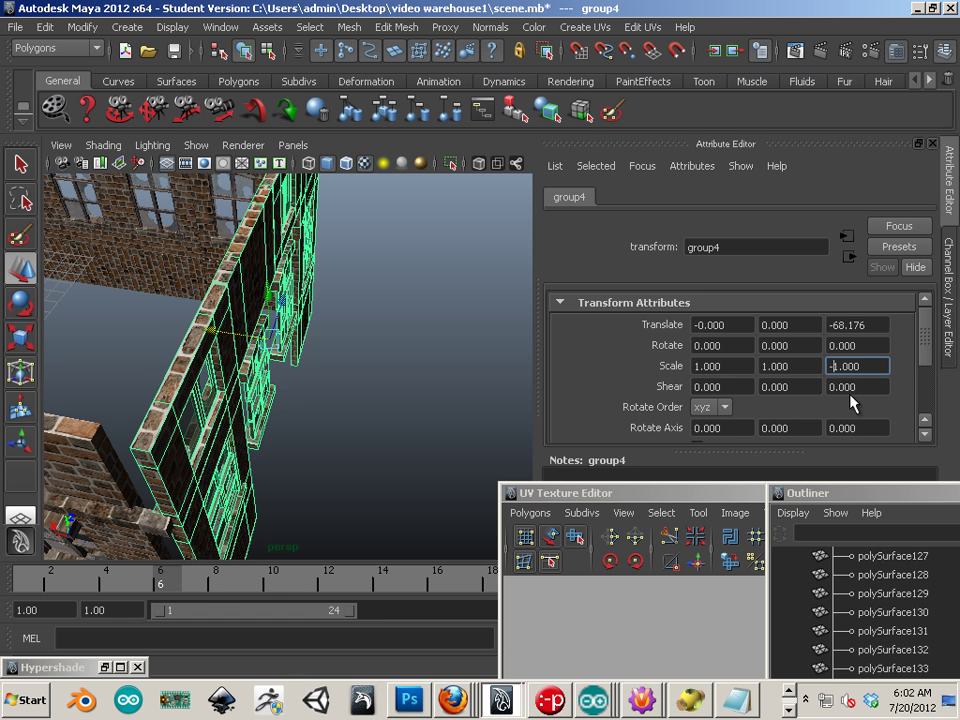
{"action": "type", "text": "-"}
{"action": "key", "text": "Return"}
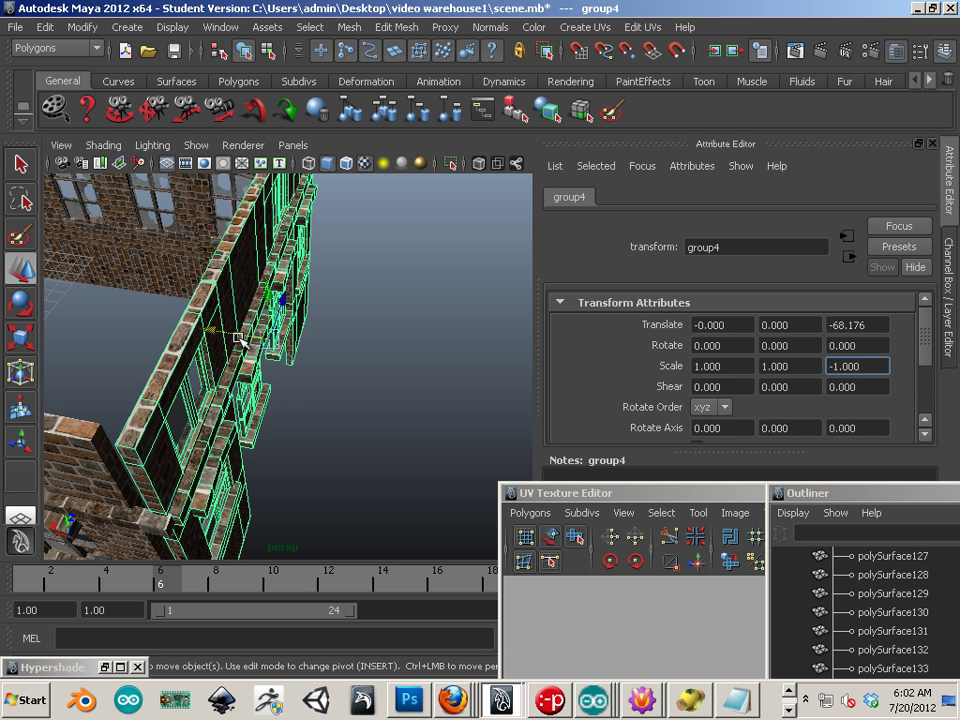
{"action": "left_click_drag", "start_coordinate": [230, 337], "coordinate": [216, 331]}
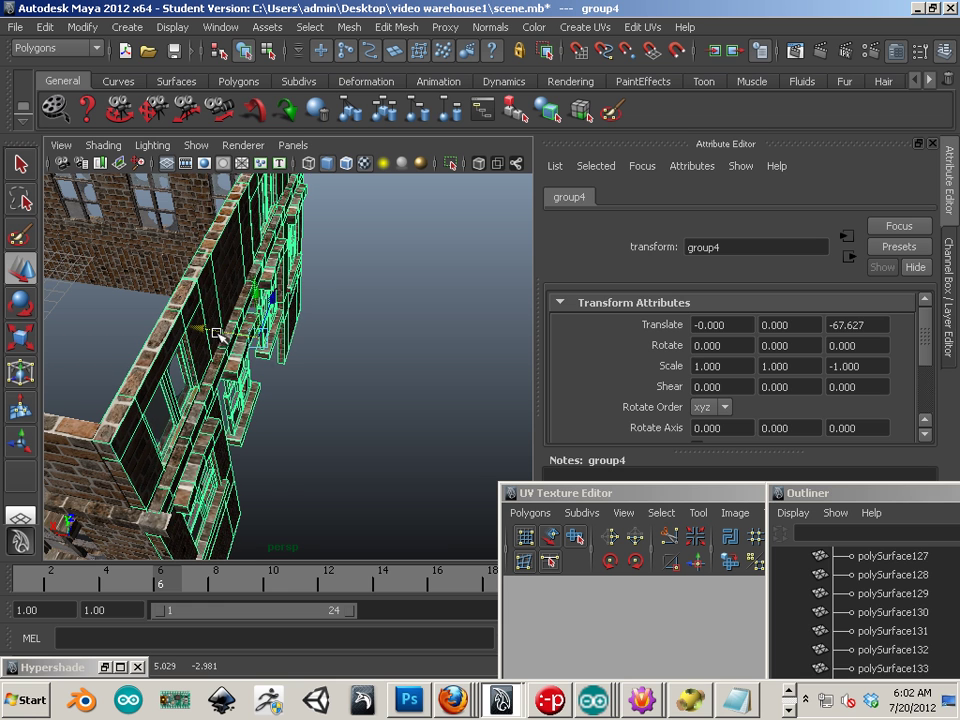
- Select all pieces of the two floating windows in the duplicated end wall's gap and delete them
{"action": "left_click", "coordinate": [357, 432]}
{"action": "left_click_drag", "start_coordinate": [357, 432], "coordinate": [270, 441], "text": "alt"}
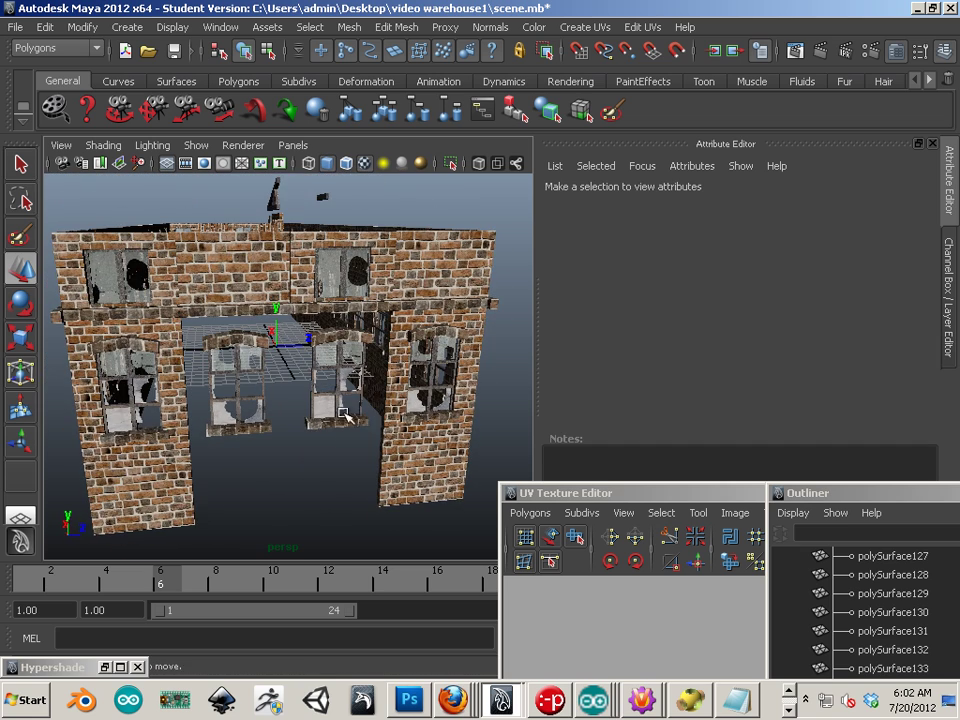
{"action": "left_click", "coordinate": [316, 436]}
{"action": "mouse_move", "coordinate": [321, 484]}
{"action": "left_mouse_down", "text": "alt"}
{"action": "mouse_move", "coordinate": [279, 499]}
{"action": "mouse_move", "coordinate": [313, 493]}
{"action": "left_mouse_up", "text": "alt"}
{"action": "left_click_drag", "start_coordinate": [229, 355], "coordinate": [230, 356]}
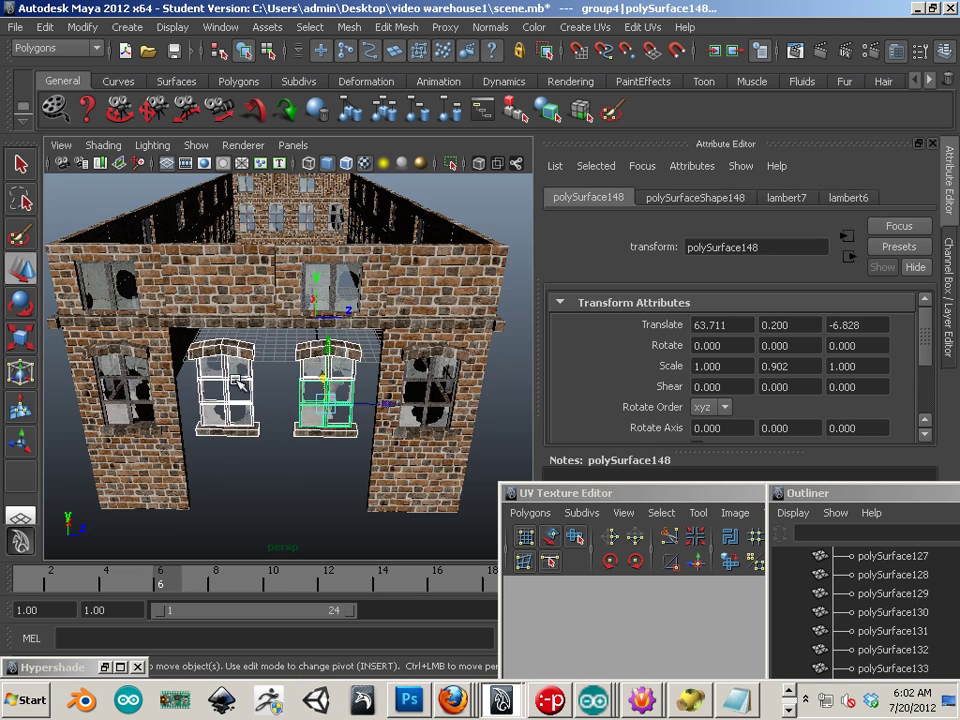
{"action": "left_click_drag", "start_coordinate": [263, 458], "coordinate": [225, 439], "text": "alt"}
{"action": "left_click", "coordinate": [310, 443]}
- Duplicate the wooden garage door and move the copy beside the end wall with the opening, at Translate X -23.356
{"action": "left_click", "coordinate": [443, 404]}
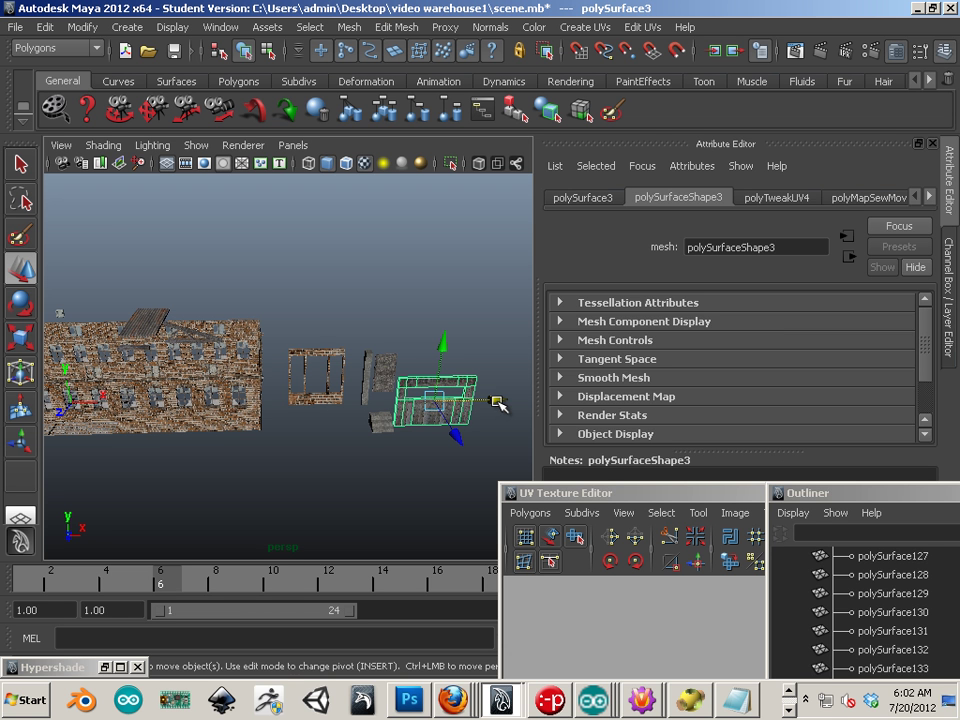
{"action": "left_click", "coordinate": [497, 402]}
{"action": "left_click_drag", "start_coordinate": [497, 402], "coordinate": [181, 460], "text": "alt"}
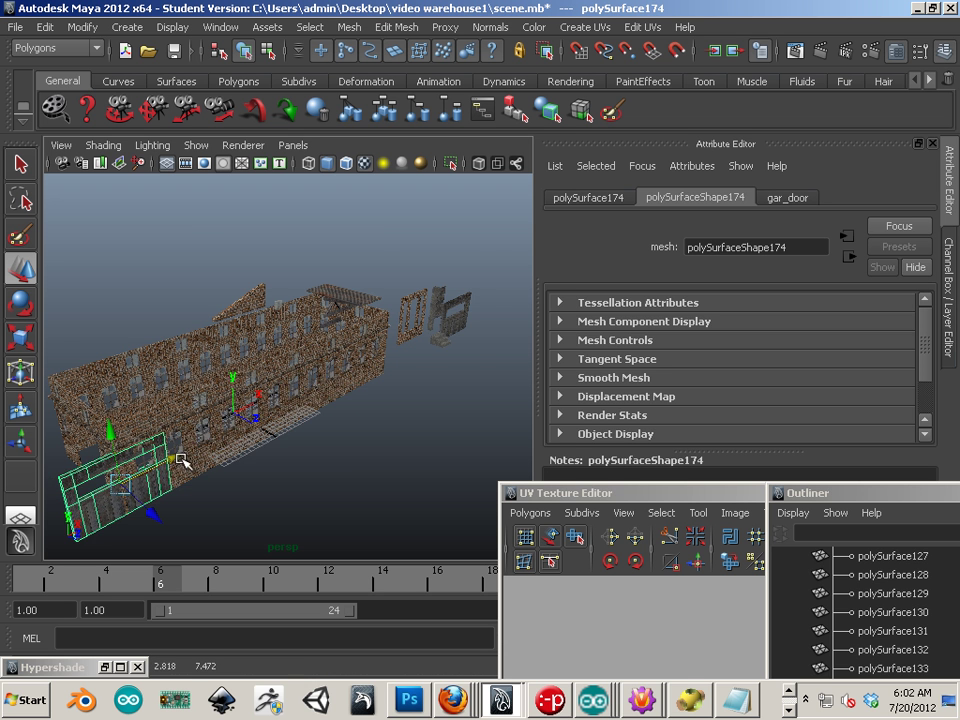
{"action": "left_click_drag", "start_coordinate": [256, 512], "coordinate": [441, 492], "text": "alt"}
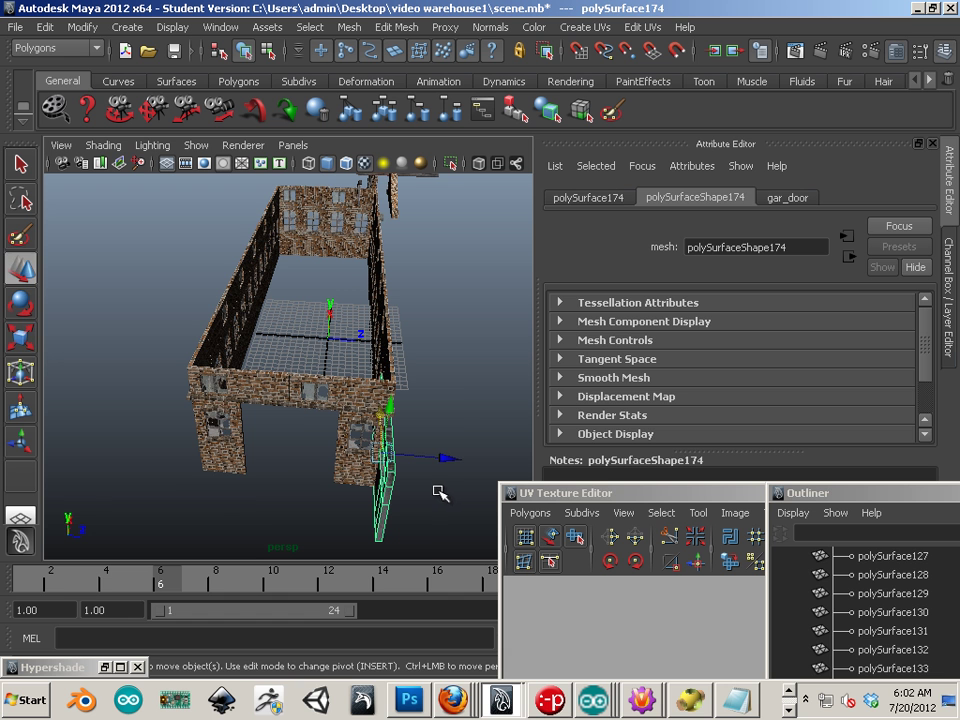
- Rotate the garage door copy to -90 on Y so it runs parallel to the end wall
{"action": "key", "text": "r"}
{"action": "key", "text": "e"}
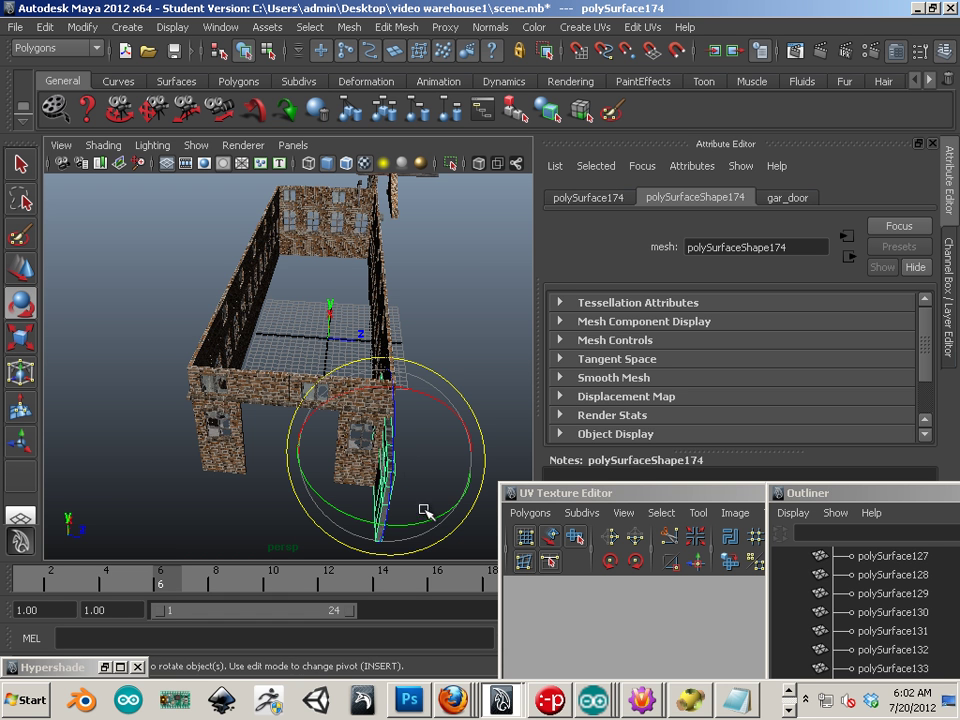
{"action": "left_click_drag", "start_coordinate": [451, 472], "coordinate": [318, 480], "text": "alt"}
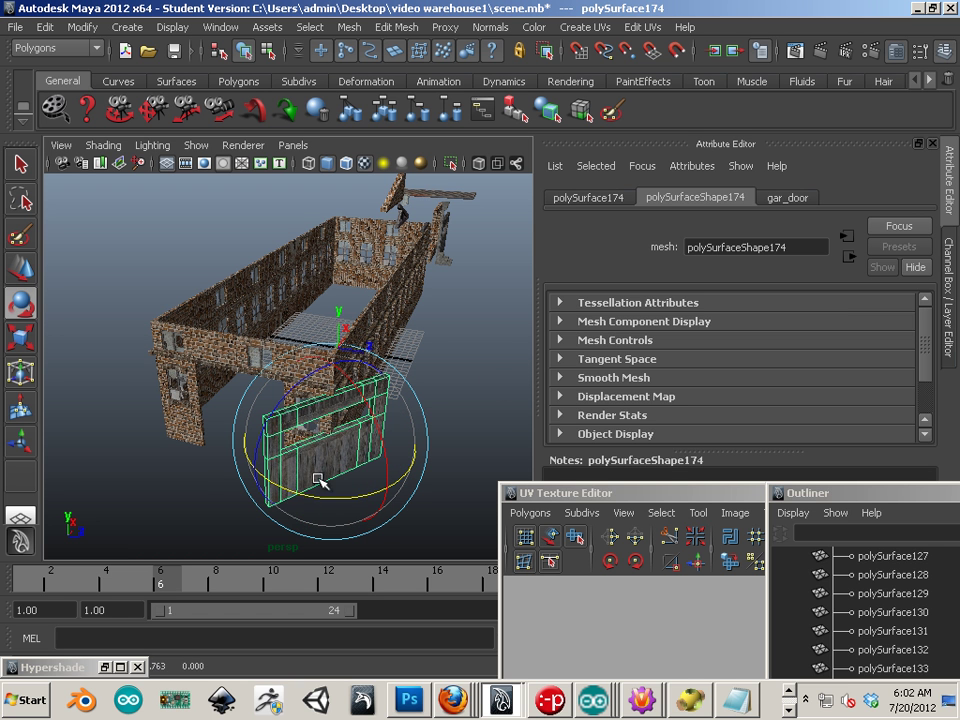
{"action": "left_click", "coordinate": [945, 52]}
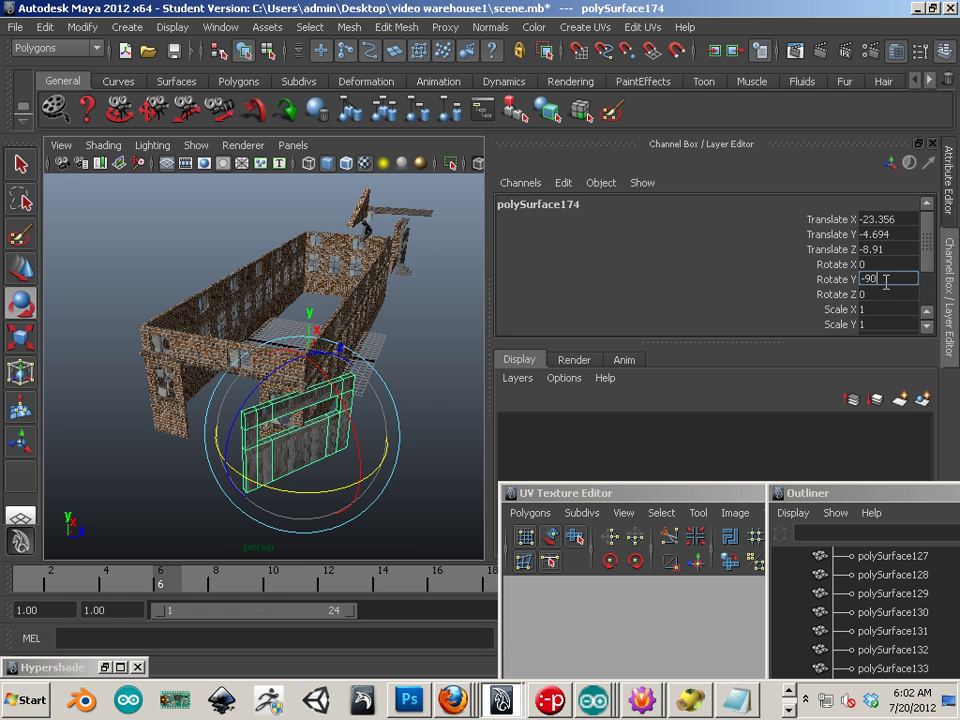
{"action": "key", "text": "Return"}
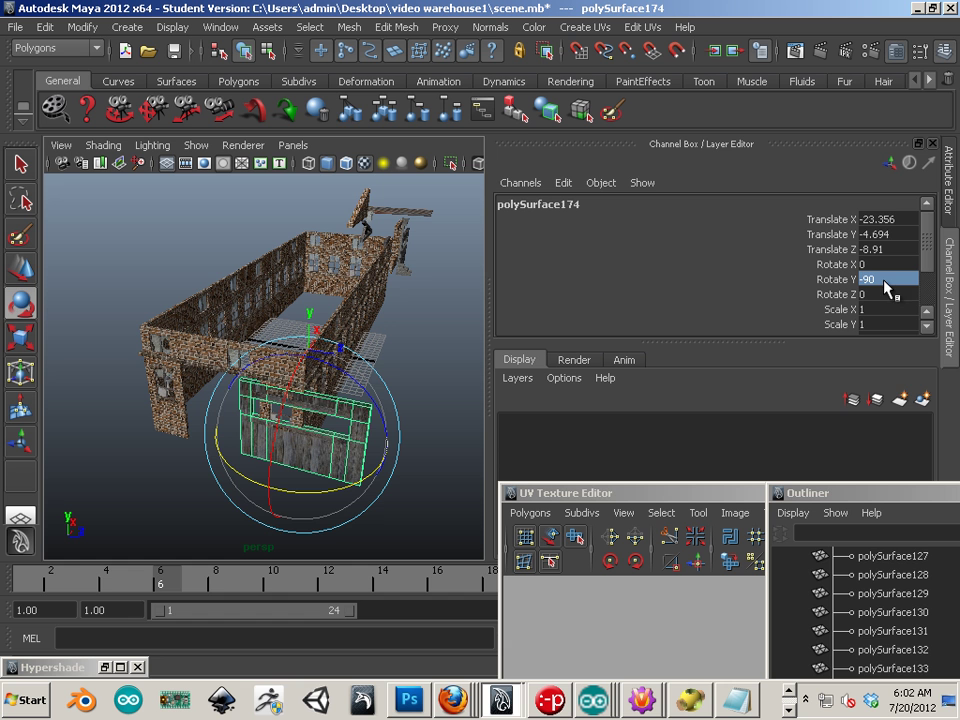
- Try the garage door copy in front of the end wall, and set it aside just outside the building's corner
{"action": "left_click", "coordinate": [30, 266]}
{"action": "left_click_drag", "start_coordinate": [370, 451], "coordinate": [322, 467]}
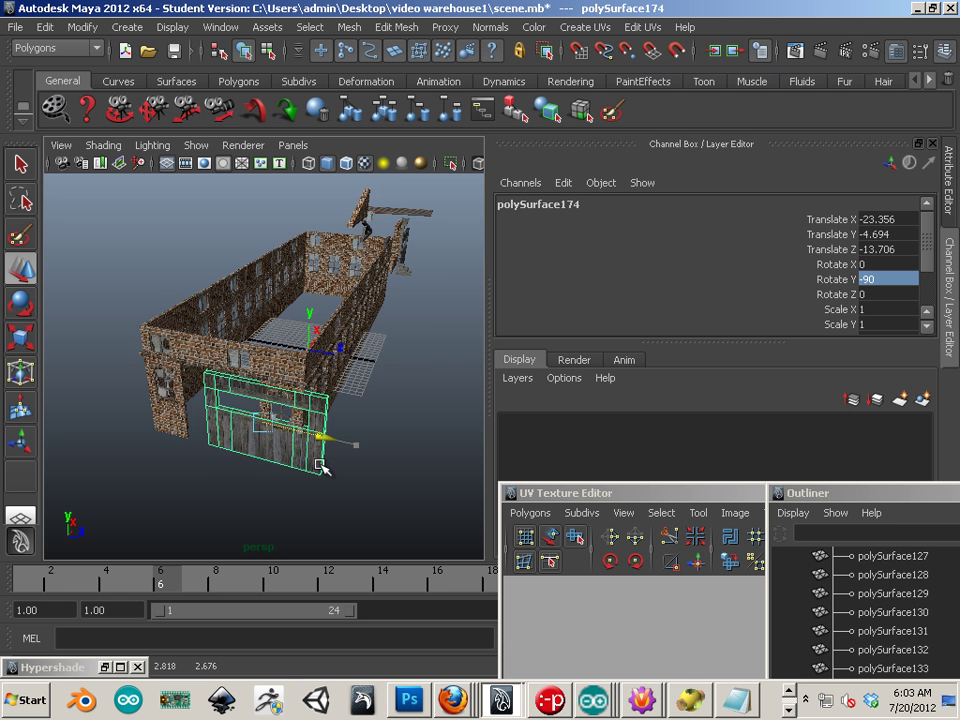
{"action": "left_click_drag", "start_coordinate": [220, 440], "coordinate": [650, 424], "text": "alt"}
- Move the three-opening brick frame to the building's open end, at X -48.011, Y -12.107 and Z 0.113
{"action": "left_click_drag", "start_coordinate": [399, 373], "coordinate": [275, 389], "text": "alt"}
{"action": "left_click_drag", "start_coordinate": [373, 234], "coordinate": [100, 304], "text": "alt"}
{"action": "left_click", "coordinate": [405, 283]}
{"action": "left_click_drag", "start_coordinate": [100, 304], "coordinate": [214, 369], "text": "alt"}
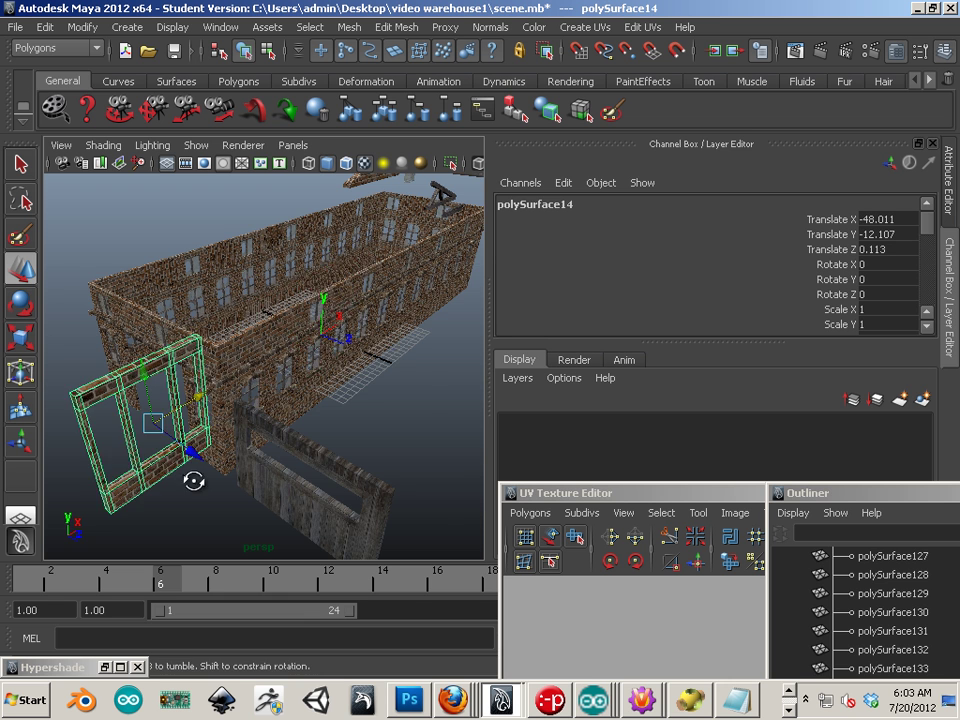
- Rotate the brick frame to -90 on Y and move it in front of the end wall's gap at Translate Z -9.644
{"action": "left_click_drag", "start_coordinate": [193, 480], "coordinate": [186, 406], "text": "alt"}
{"action": "left_click", "coordinate": [21, 304]}
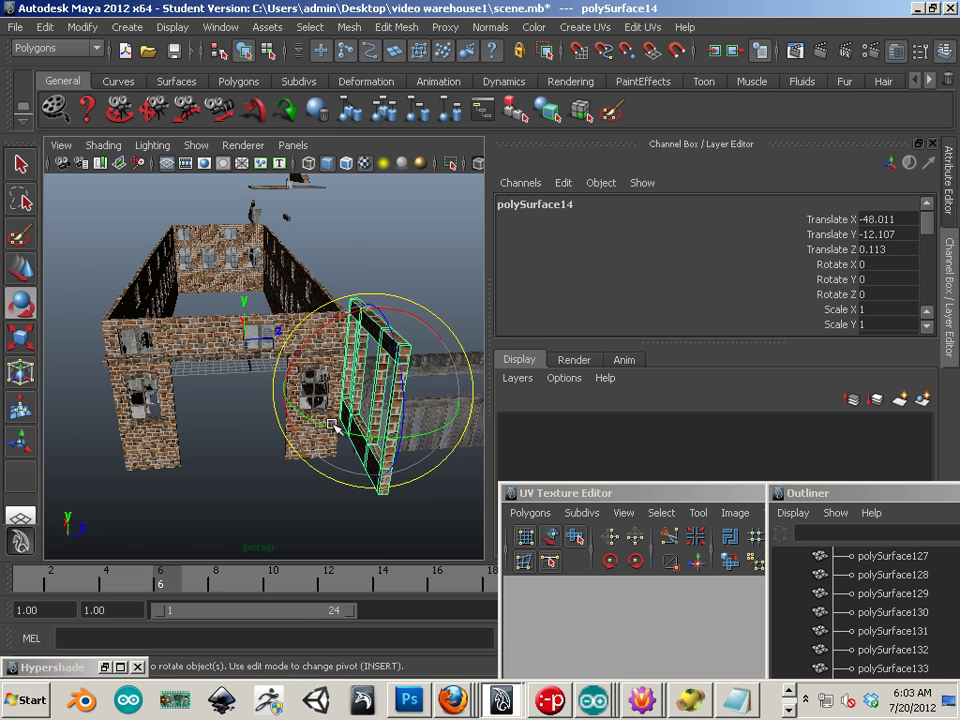
{"action": "left_click_drag", "start_coordinate": [398, 437], "coordinate": [303, 443]}
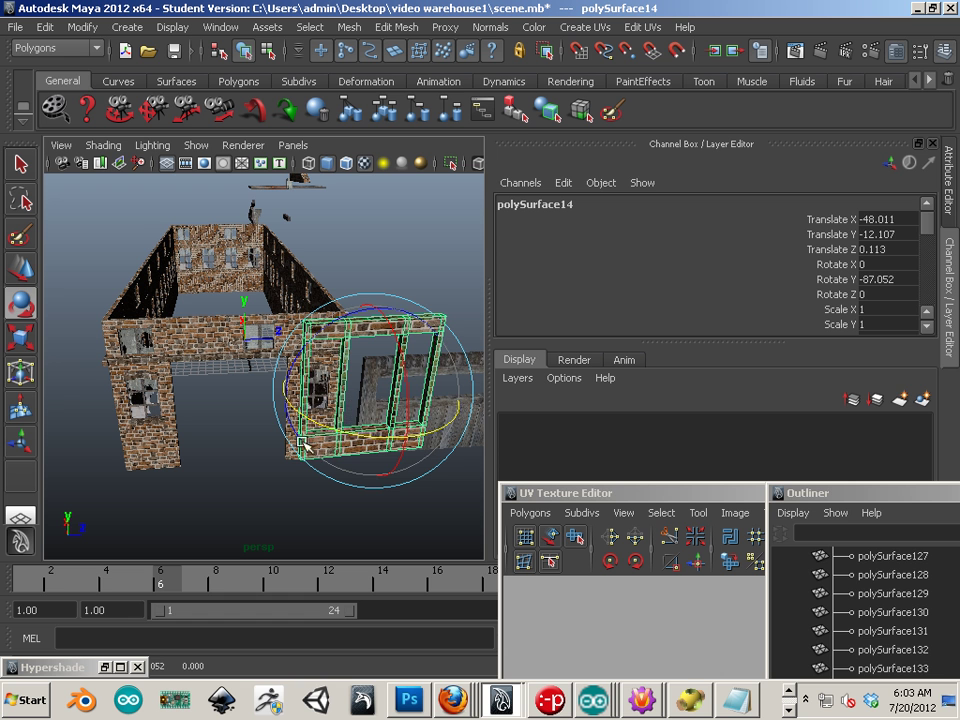
{"action": "left_click_drag", "start_coordinate": [361, 438], "coordinate": [351, 432]}
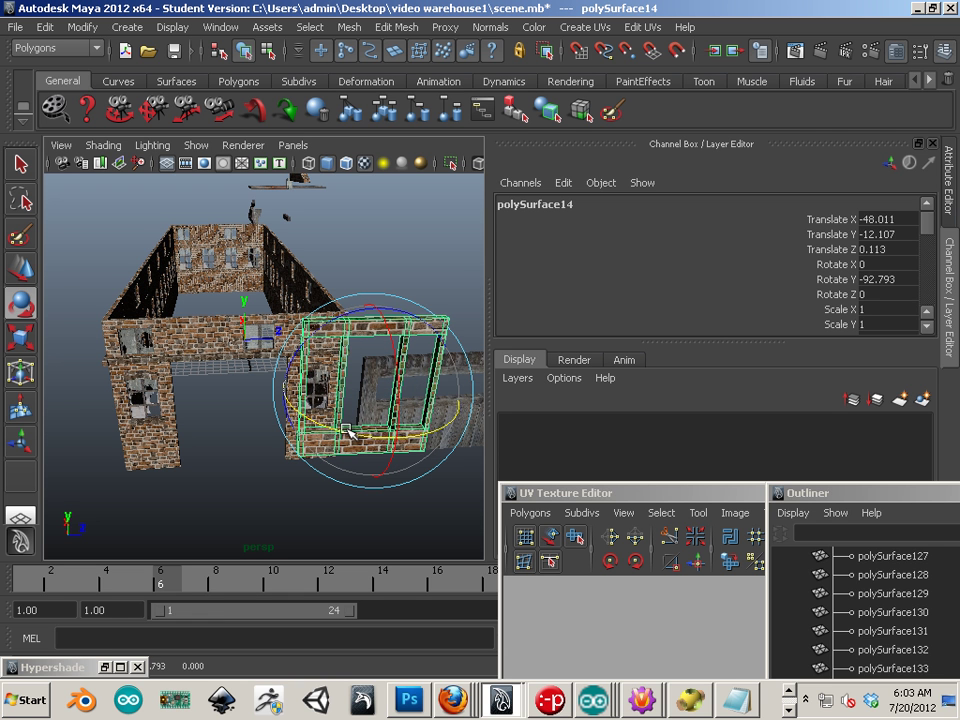
{"action": "left_click", "coordinate": [21, 268]}
{"action": "left_click_drag", "start_coordinate": [418, 389], "coordinate": [293, 393]}
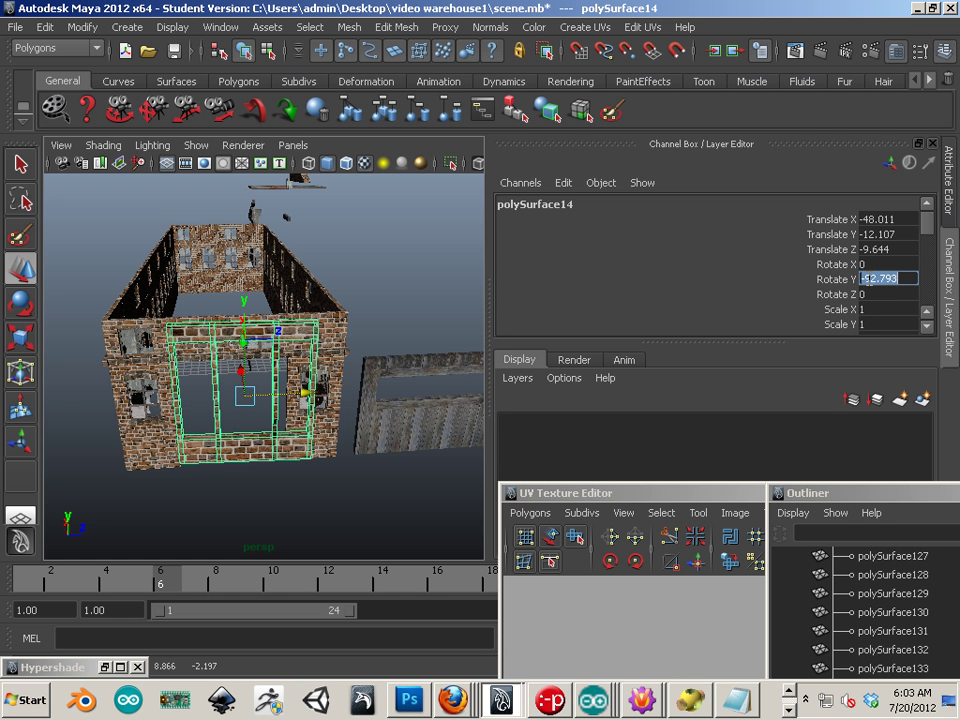
{"action": "type", "text": "-90"}
{"action": "key", "text": "Return"}
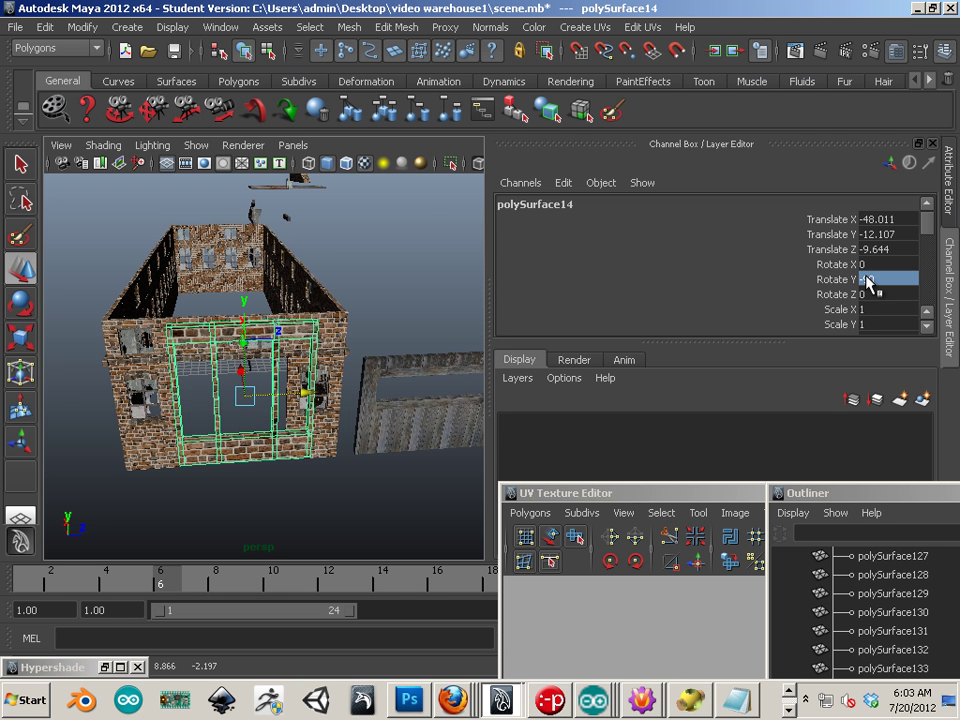
- Move the brick frame into the end wall's gap, to X -40.498, Y -18.26 and Z -10.453
{"action": "left_click_drag", "start_coordinate": [163, 383], "coordinate": [201, 359]}
{"action": "left_click_drag", "start_coordinate": [149, 436], "coordinate": [213, 394], "text": "alt"}
{"action": "left_click_drag", "start_coordinate": [229, 296], "coordinate": [223, 350]}
{"action": "left_click_drag", "start_coordinate": [288, 398], "coordinate": [265, 430]}
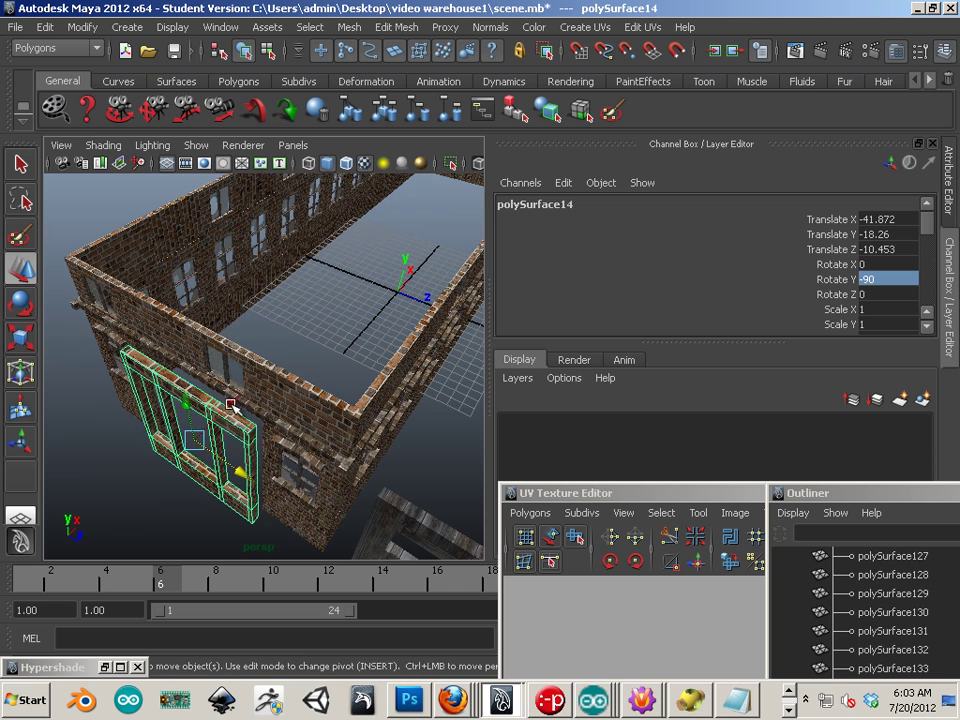
{"action": "middle_click_drag", "start_coordinate": [231, 404], "coordinate": [242, 395]}
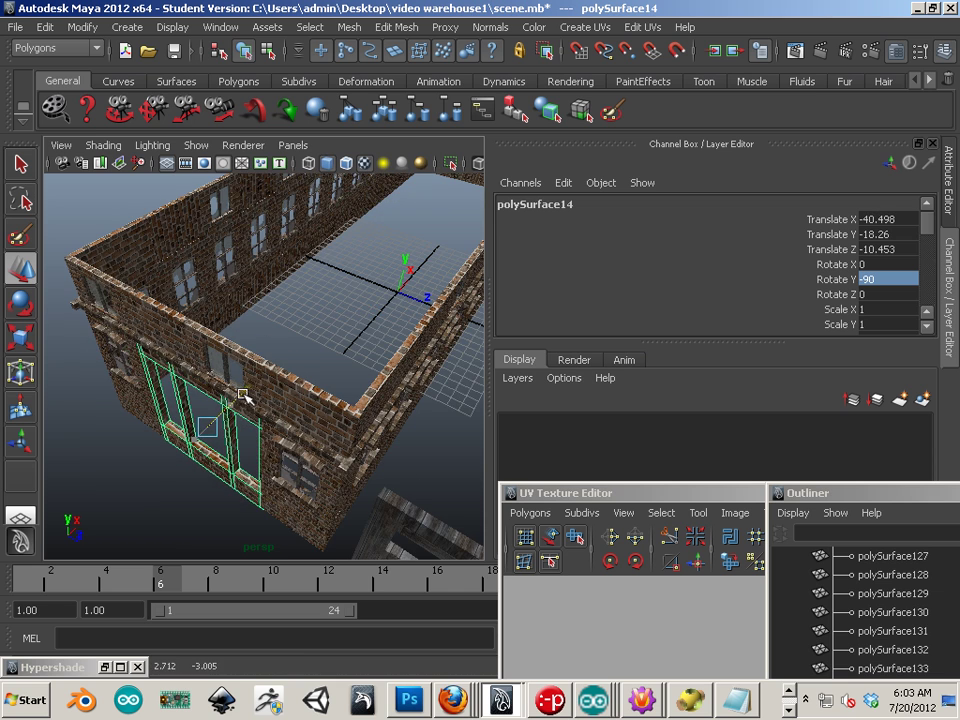
- Fine-tune the brick frame's fit in the gap by moving it to Translate Y -17.937 and Z -10.549
{"action": "left_click", "coordinate": [182, 502]}
{"action": "left_click_drag", "start_coordinate": [176, 501], "coordinate": [243, 440], "text": "alt"}
{"action": "right_click_drag", "start_coordinate": [243, 440], "coordinate": [285, 454], "text": "alt"}
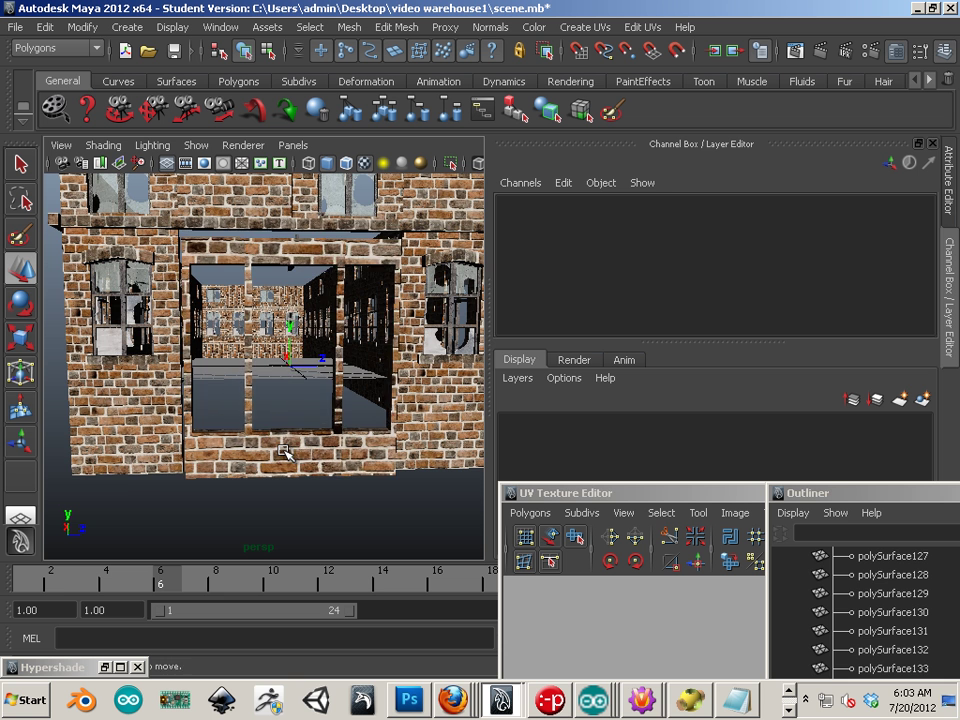
{"action": "left_click", "coordinate": [224, 334]}
{"action": "left_click_drag", "start_coordinate": [292, 293], "coordinate": [292, 298]}
{"action": "left_click_drag", "start_coordinate": [351, 353], "coordinate": [351, 356]}
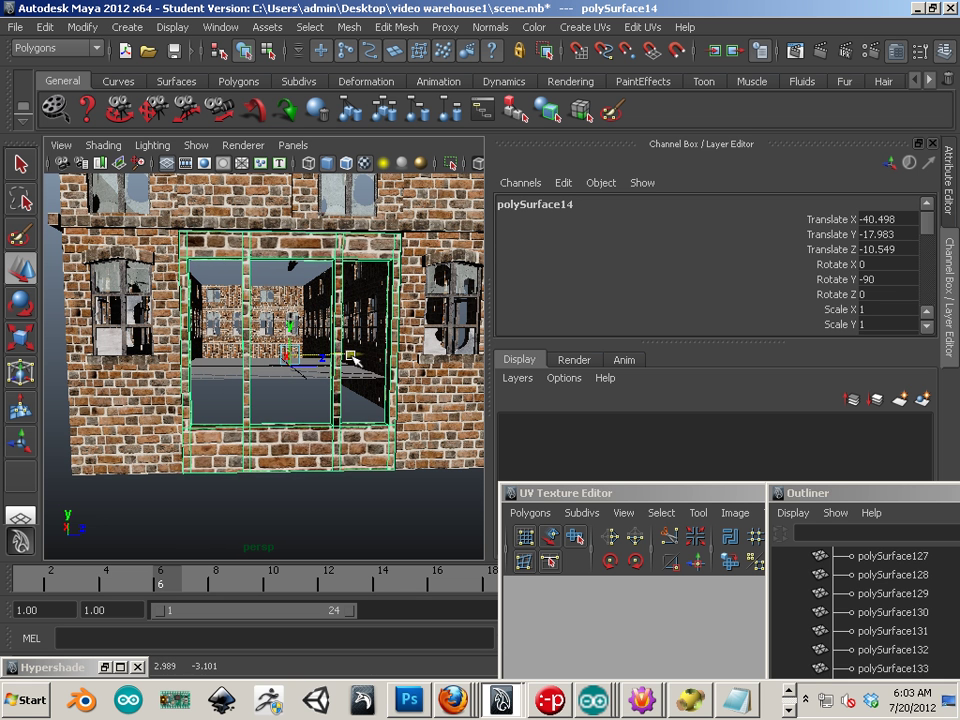
{"action": "left_click_drag", "start_coordinate": [288, 291], "coordinate": [289, 290]}
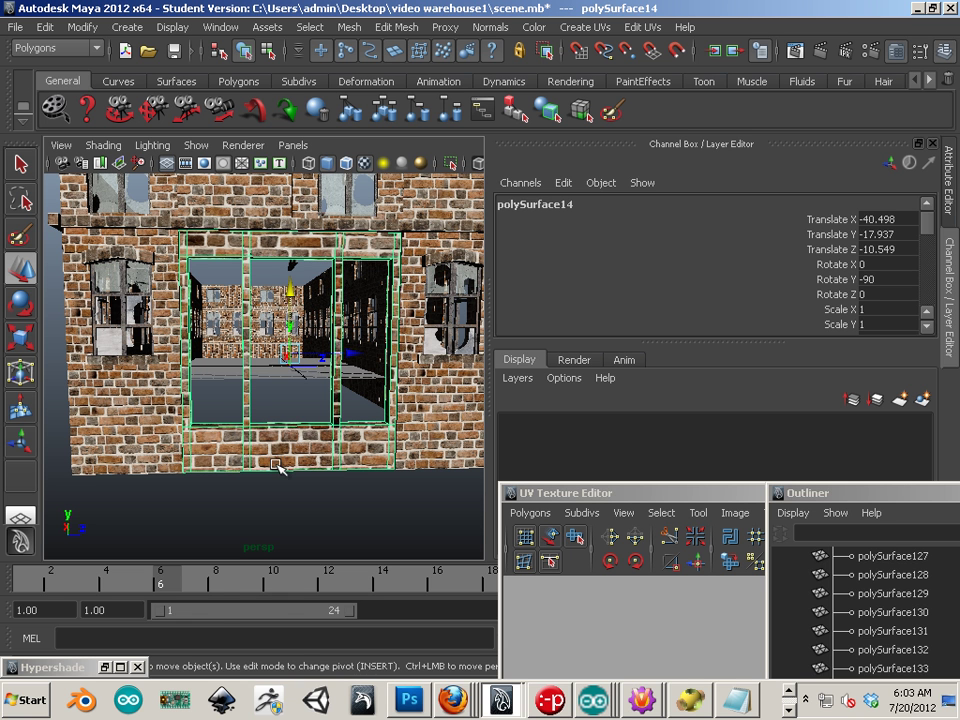
- Examine the fitted brick frame up close from several angles, and the whole building from a distance
{"action": "right_click_drag", "start_coordinate": [277, 465], "coordinate": [288, 441]}
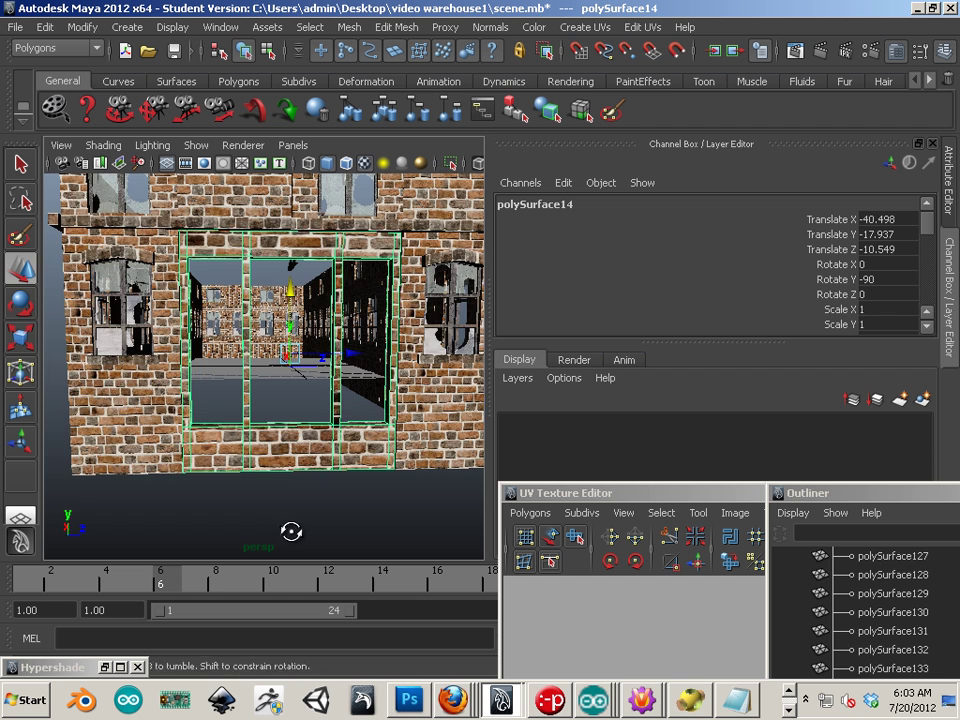
{"action": "right_click_drag", "start_coordinate": [291, 531], "coordinate": [337, 492], "text": "alt"}
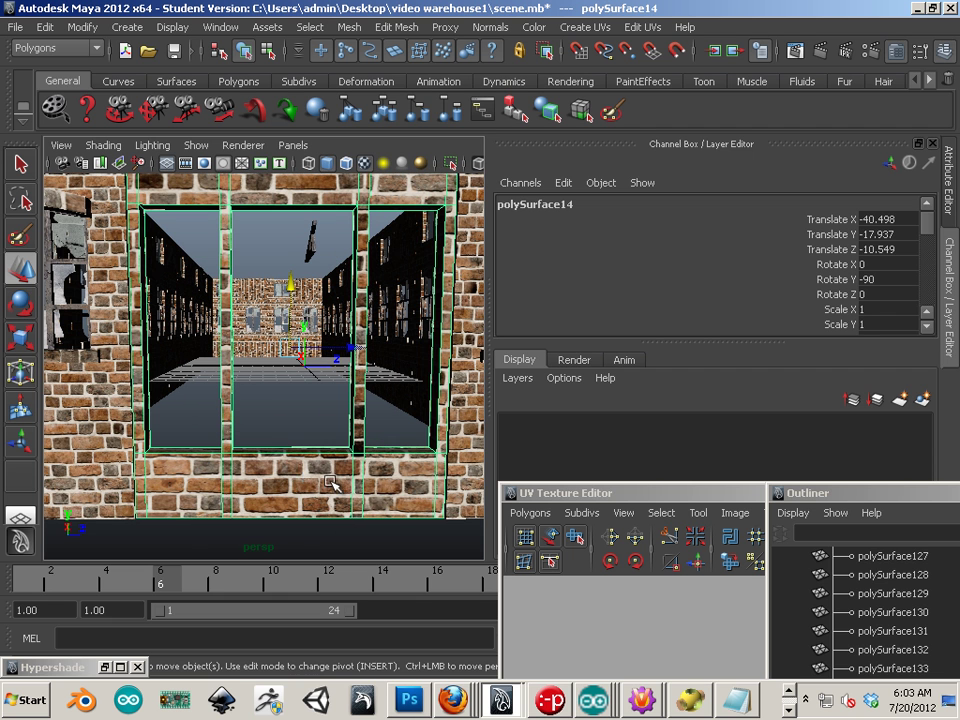
{"action": "left_click_drag", "start_coordinate": [331, 484], "coordinate": [266, 492], "text": "alt"}
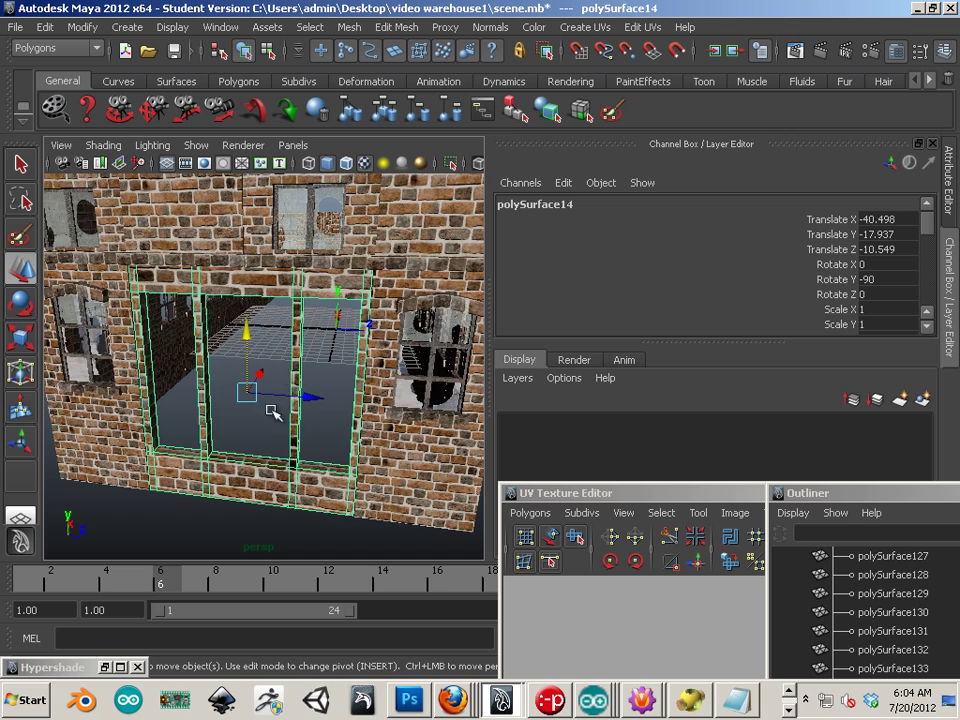
{"action": "left_click_drag", "start_coordinate": [268, 410], "coordinate": [229, 457], "text": "alt"}
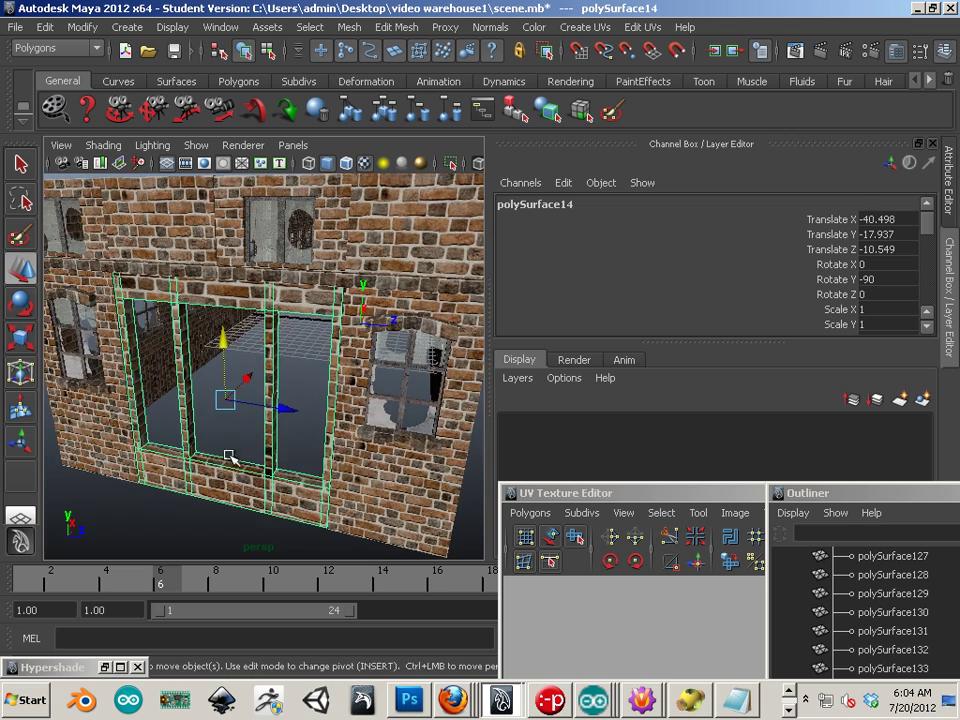
{"action": "left_click", "coordinate": [280, 511]}
{"action": "scroll", "coordinate": [281, 480], "scroll_direction": "down", "scroll_amount": 4}
{"action": "mouse_move", "coordinate": [281, 480]}
{"action": "left_mouse_down", "text": "alt"}
{"action": "mouse_move", "coordinate": [176, 471]}
{"action": "mouse_move", "coordinate": [348, 464]}
{"action": "mouse_move", "coordinate": [154, 463]}
{"action": "mouse_move", "coordinate": [274, 476]}
{"action": "mouse_move", "coordinate": [227, 496]}
{"action": "mouse_move", "coordinate": [266, 514]}
{"action": "mouse_move", "coordinate": [281, 501]}
{"action": "left_mouse_up", "text": "alt"}
{"action": "middle_click_drag", "start_coordinate": [281, 501], "coordinate": [228, 510], "text": "alt"}
{"action": "scroll", "coordinate": [287, 495], "scroll_direction": "down", "scroll_amount": 4}
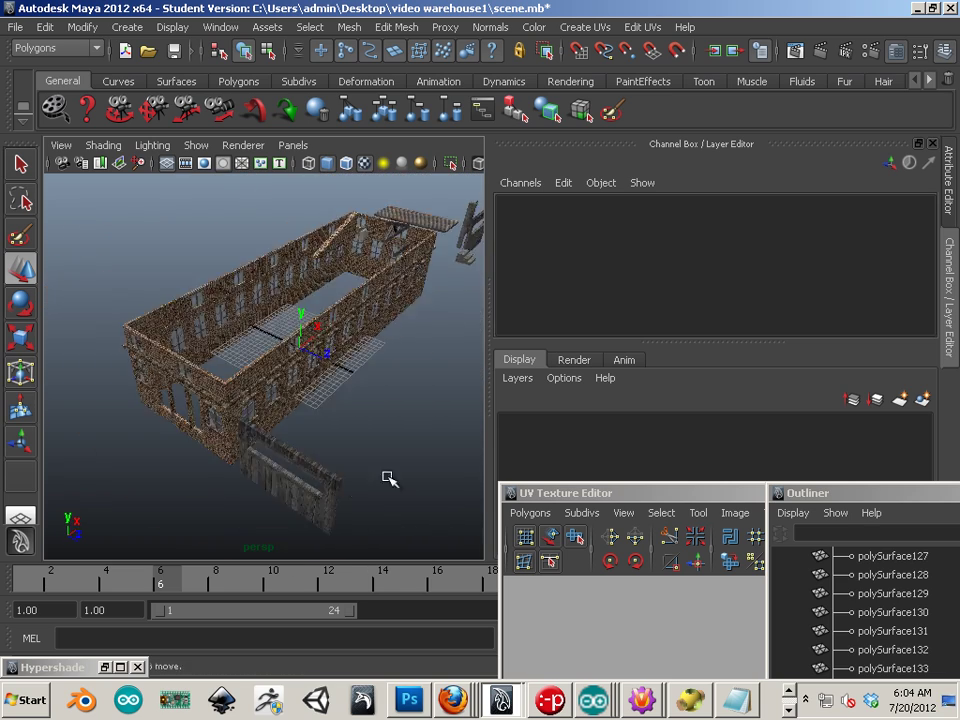